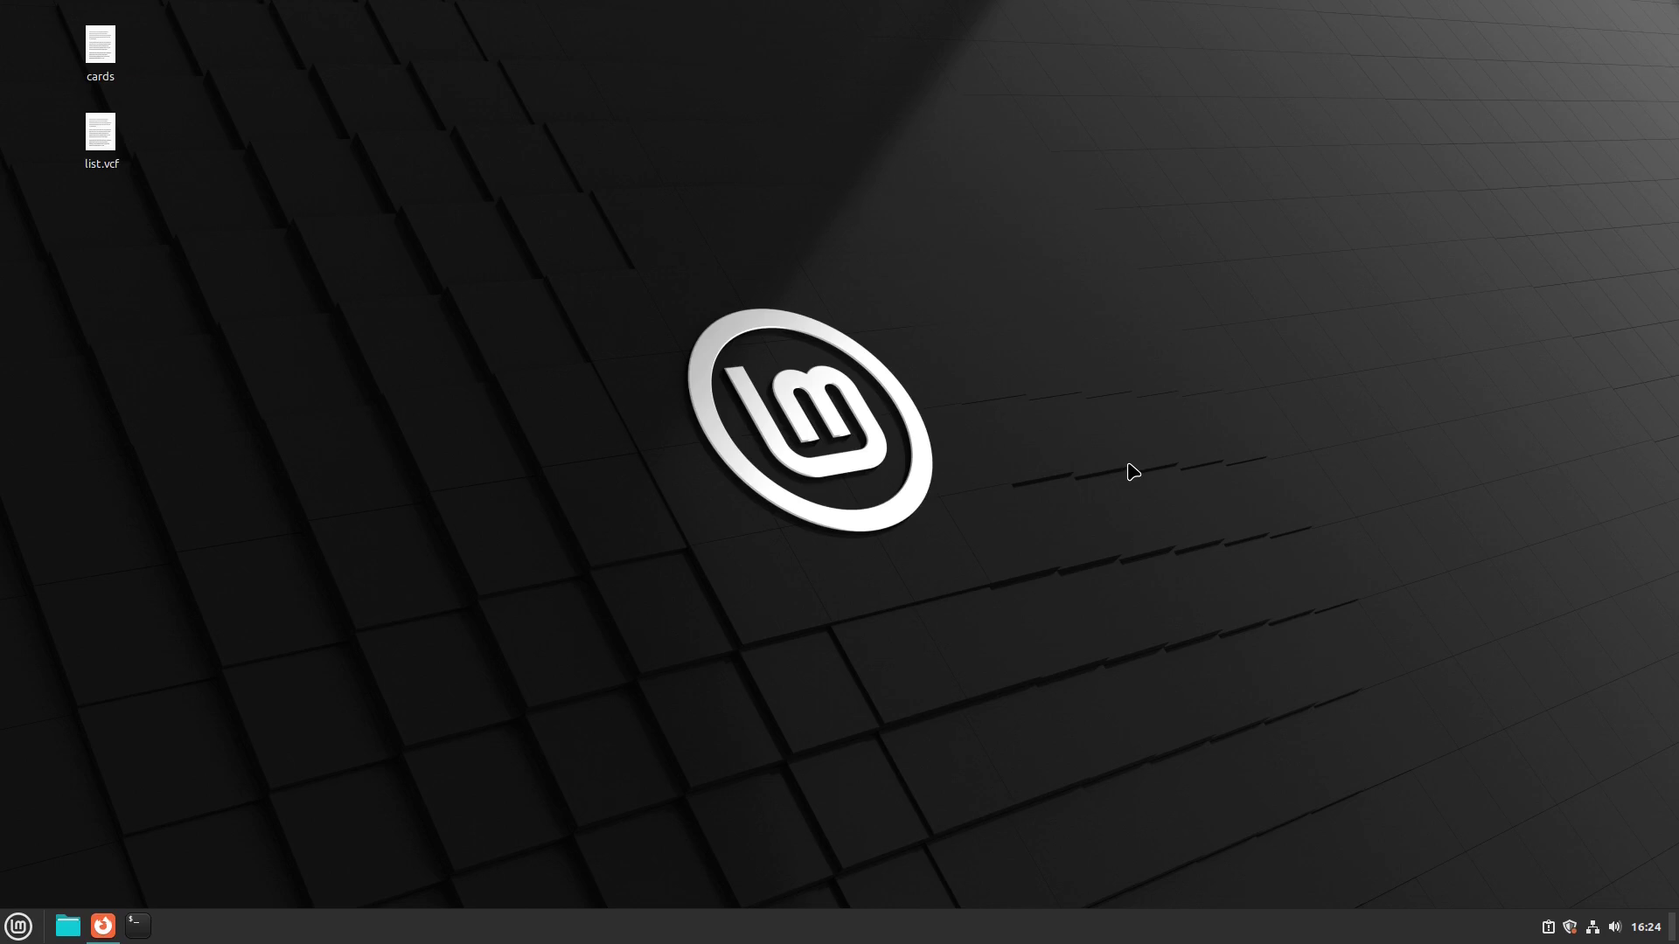
# Launch Warehouse from the app launcher and move its window to the screen centre.
pyautogui.press('super')
pyautogui.write('sea')
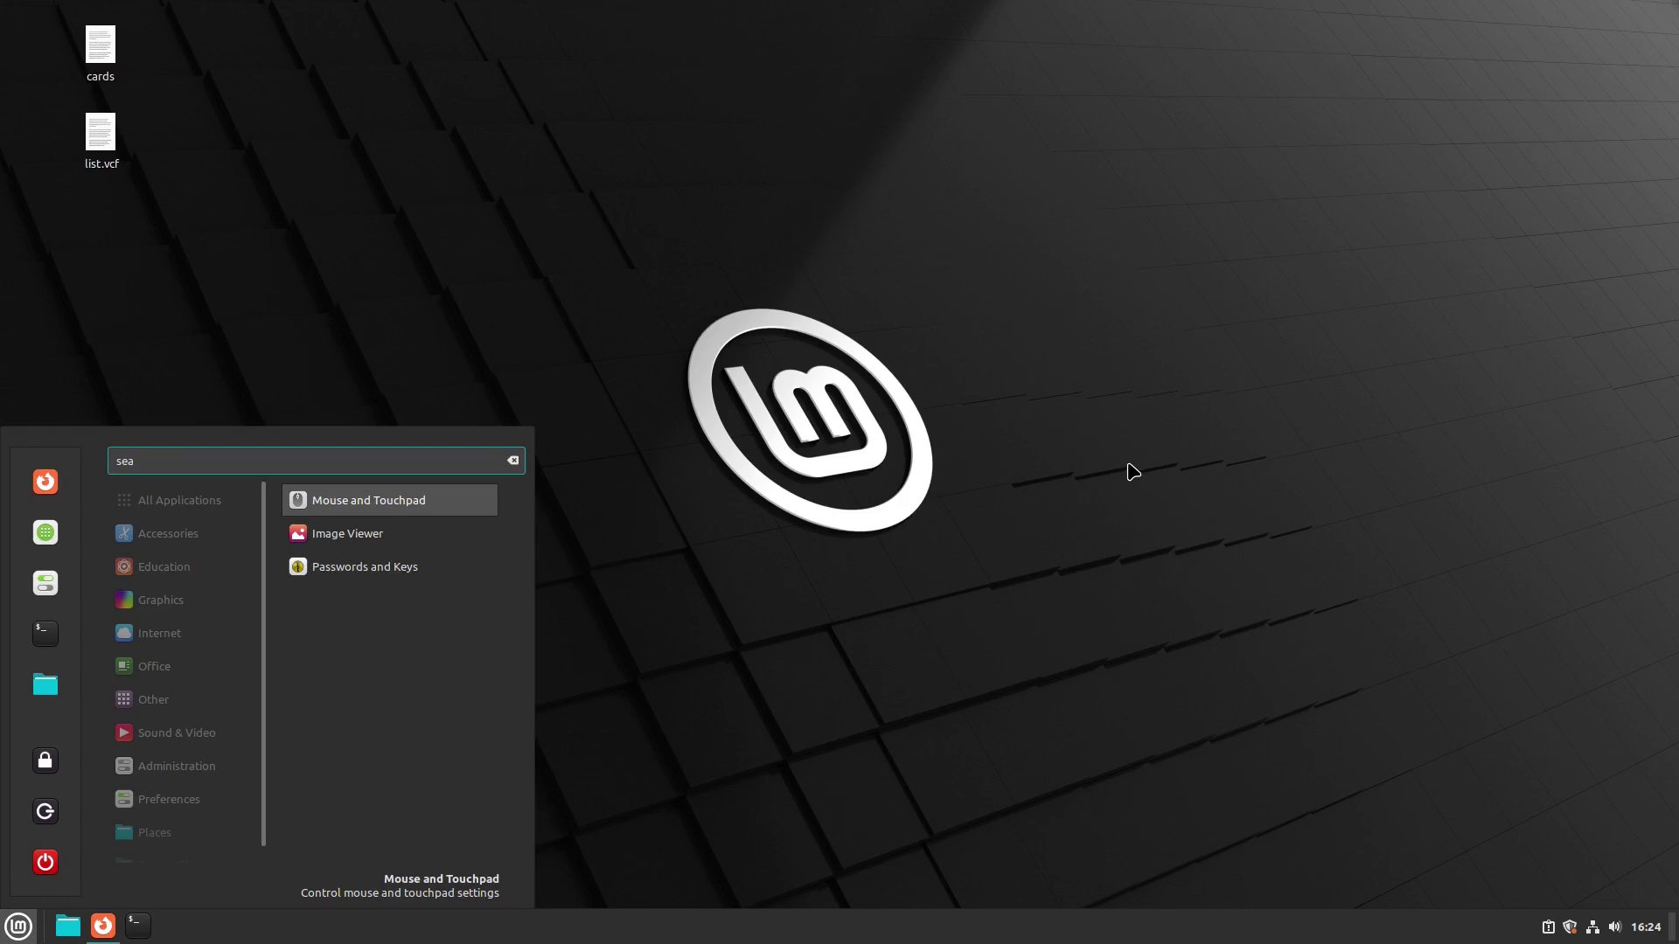
pyautogui.press('BackSpace')
pyautogui.press('BackSpace')
pyautogui.press('BackSpace')
pyautogui.write('fla')
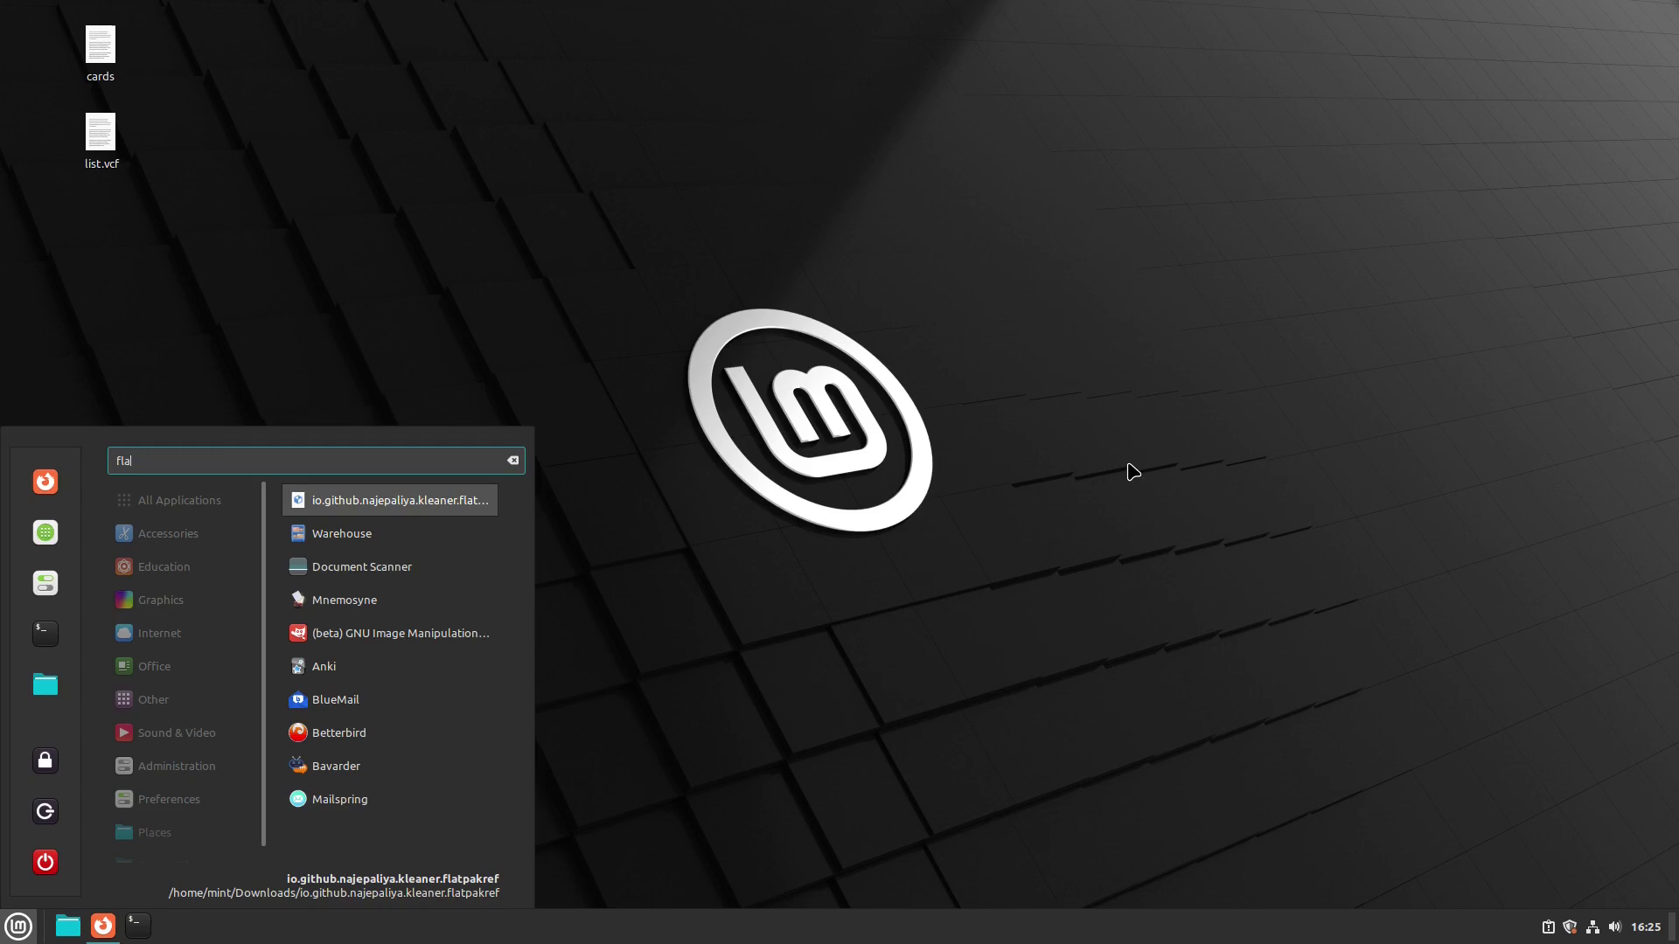
pyautogui.click(402, 533)
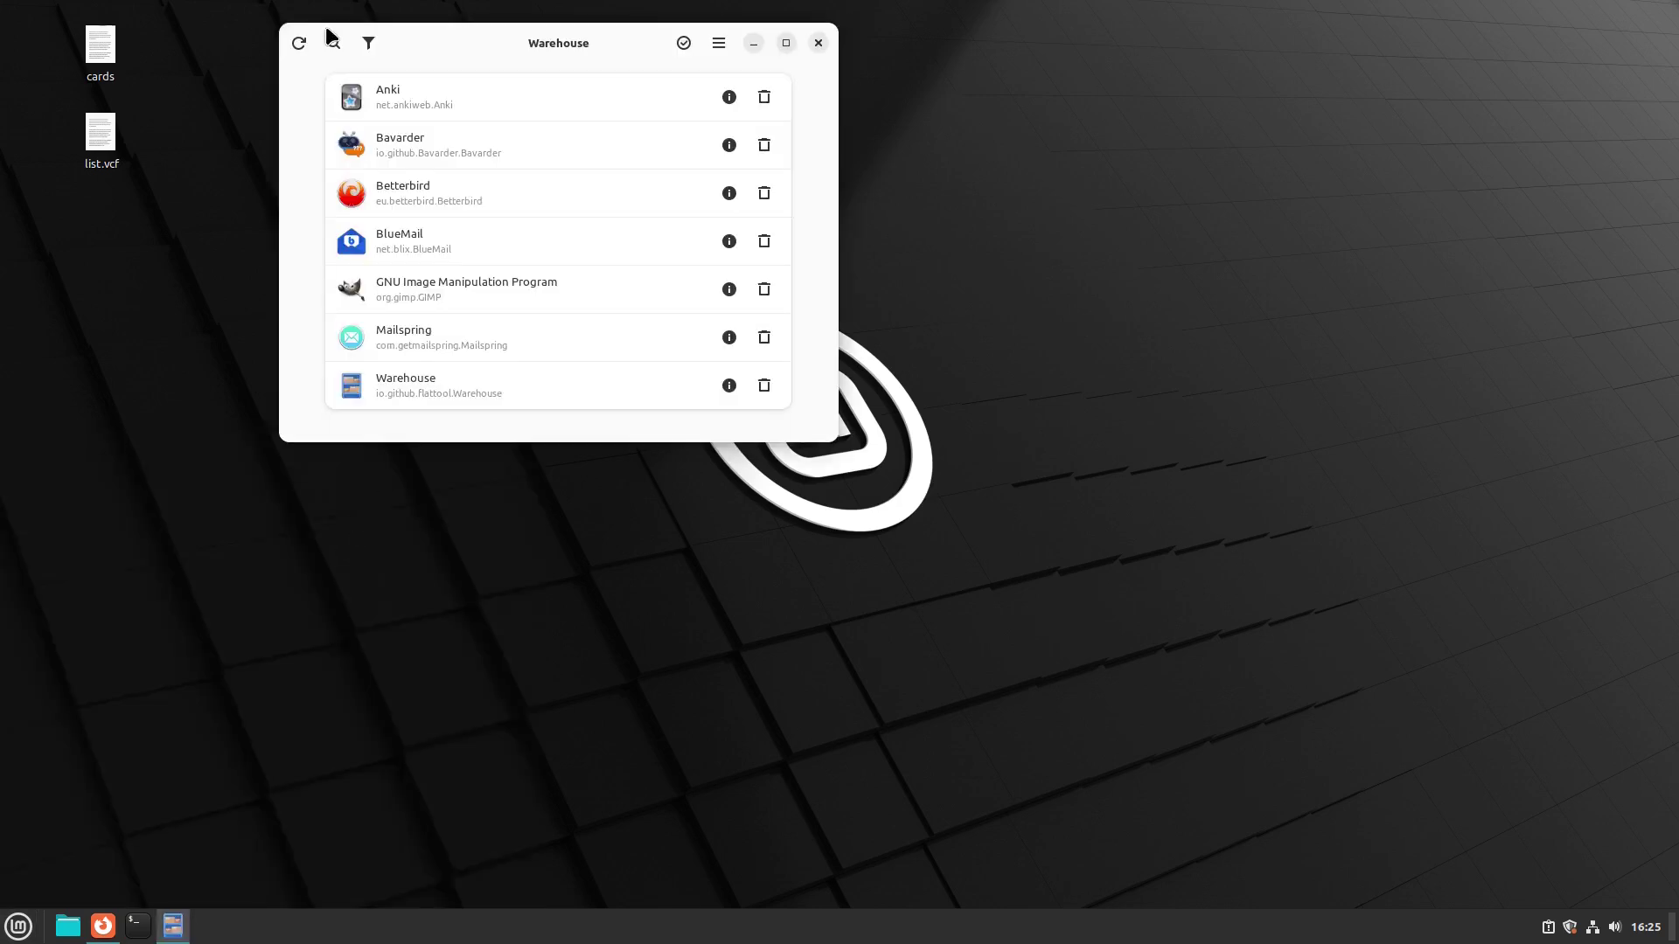
pyautogui.moveTo(502, 40); pyautogui.dragTo(644, 287)
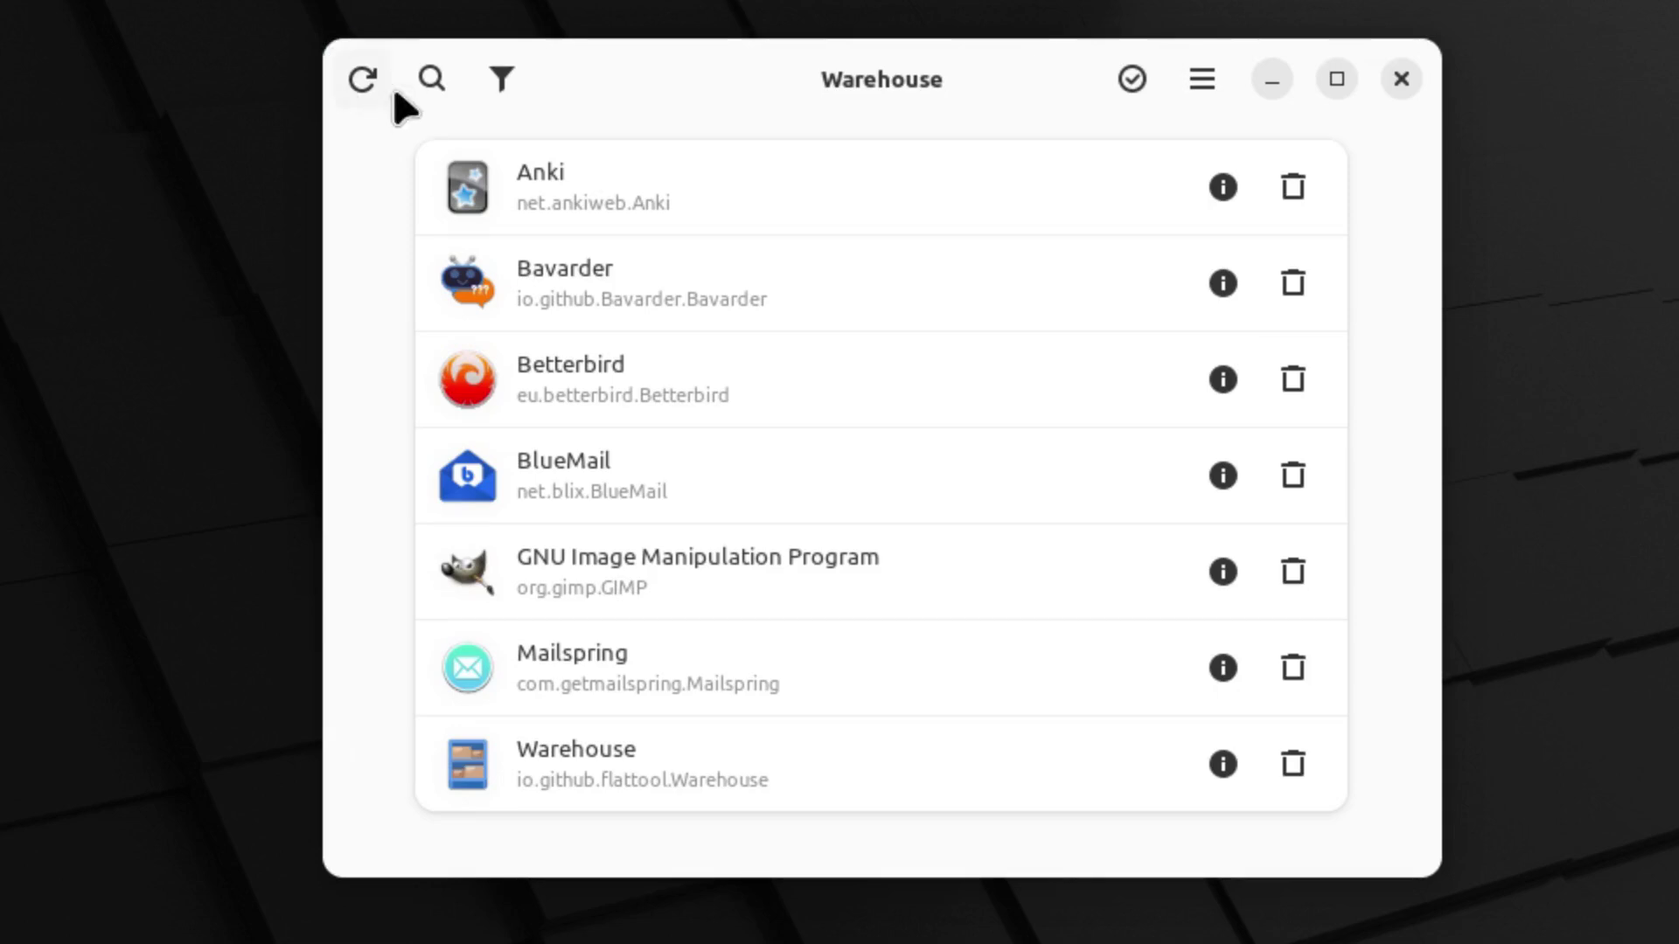
# Search installed apps for 'libreoffice', finding none, then view Anki's properties.
pyautogui.click(431, 77)
pyautogui.write('lib')
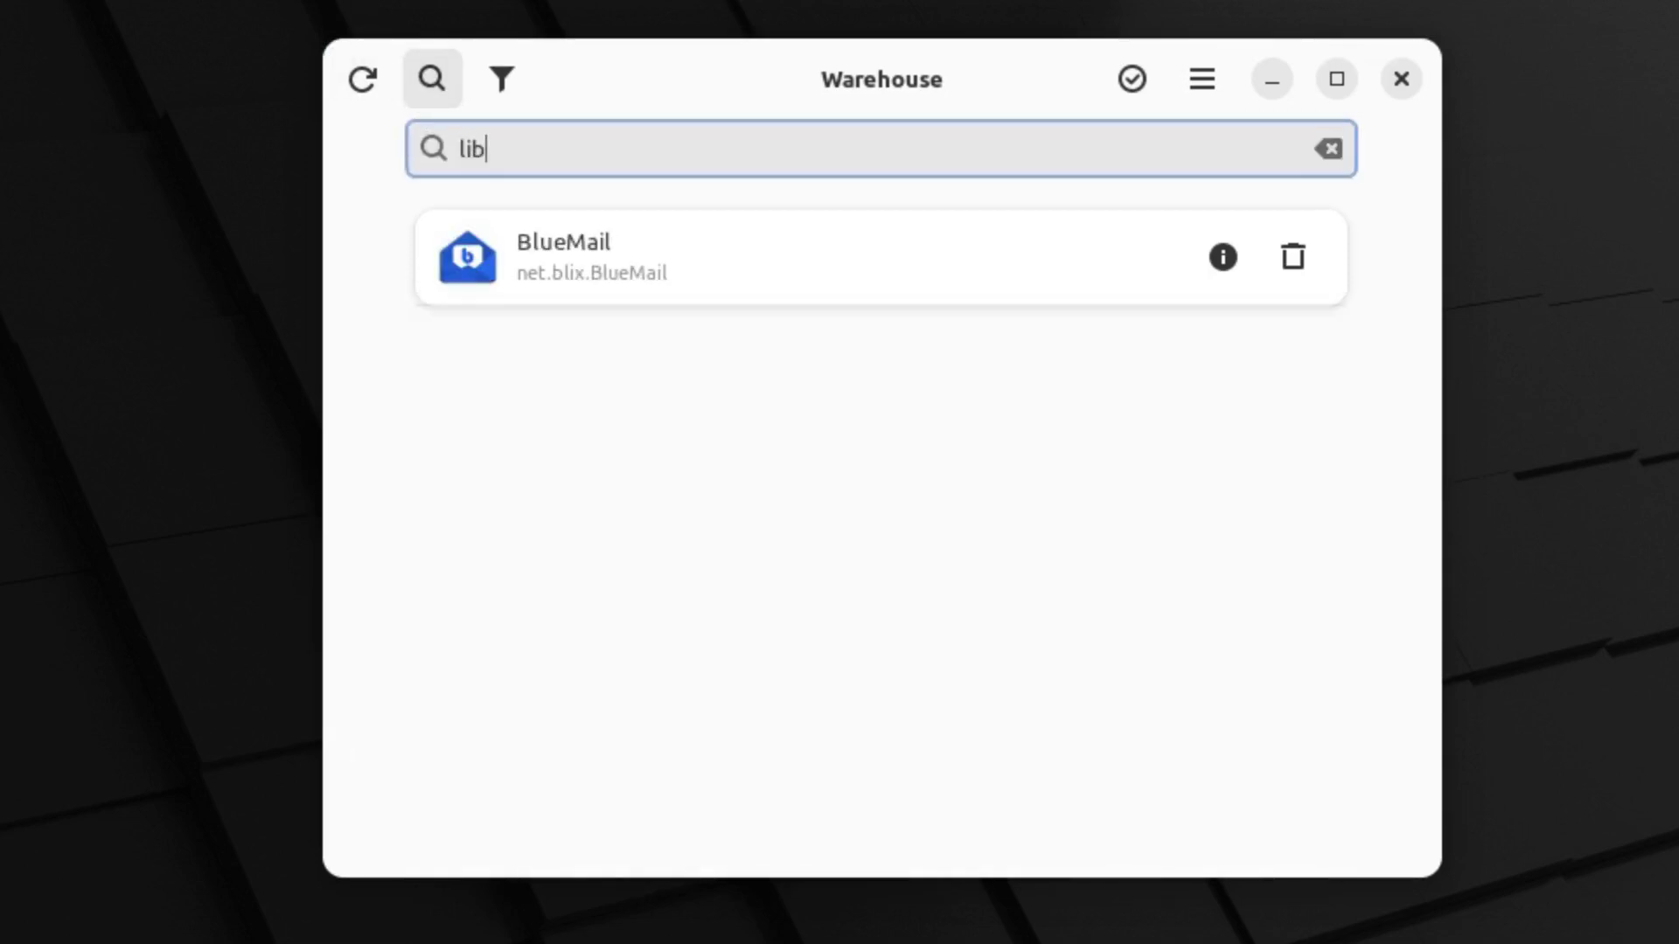
pyautogui.write('reoffice')
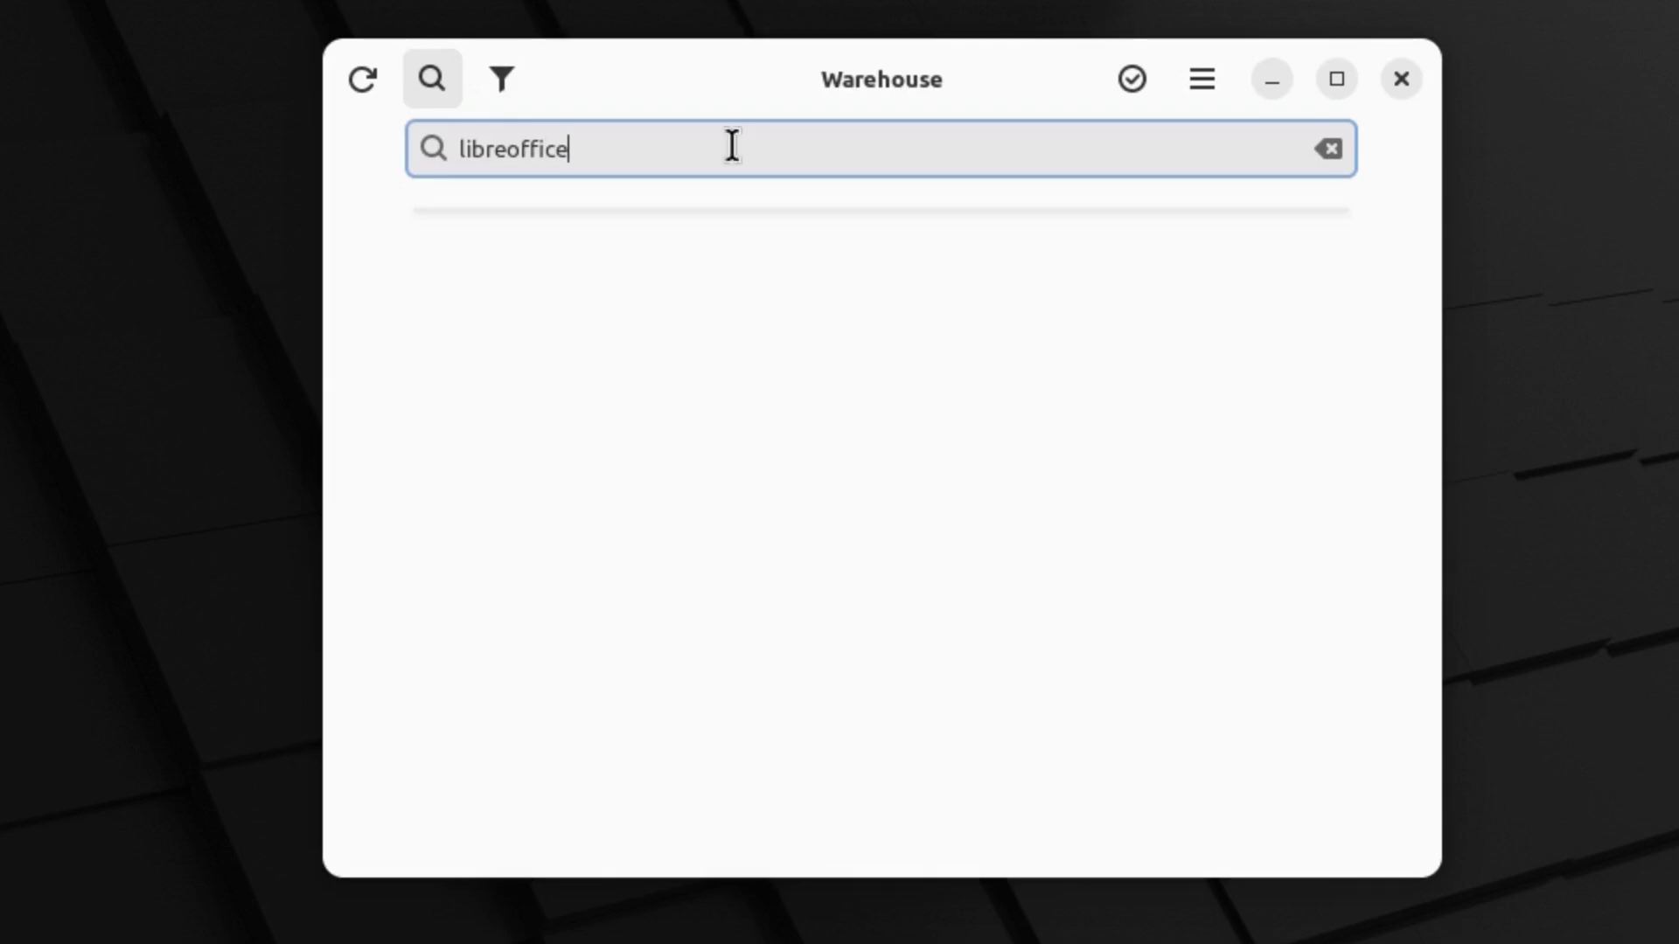
pyautogui.press('BackSpace')
pyautogui.press('BackSpace')
pyautogui.press('BackSpace')
pyautogui.press('BackSpace')
pyautogui.press('BackSpace')
pyautogui.press('BackSpace')
pyautogui.press('BackSpace')
pyautogui.press('BackSpace')
pyautogui.press('BackSpace')
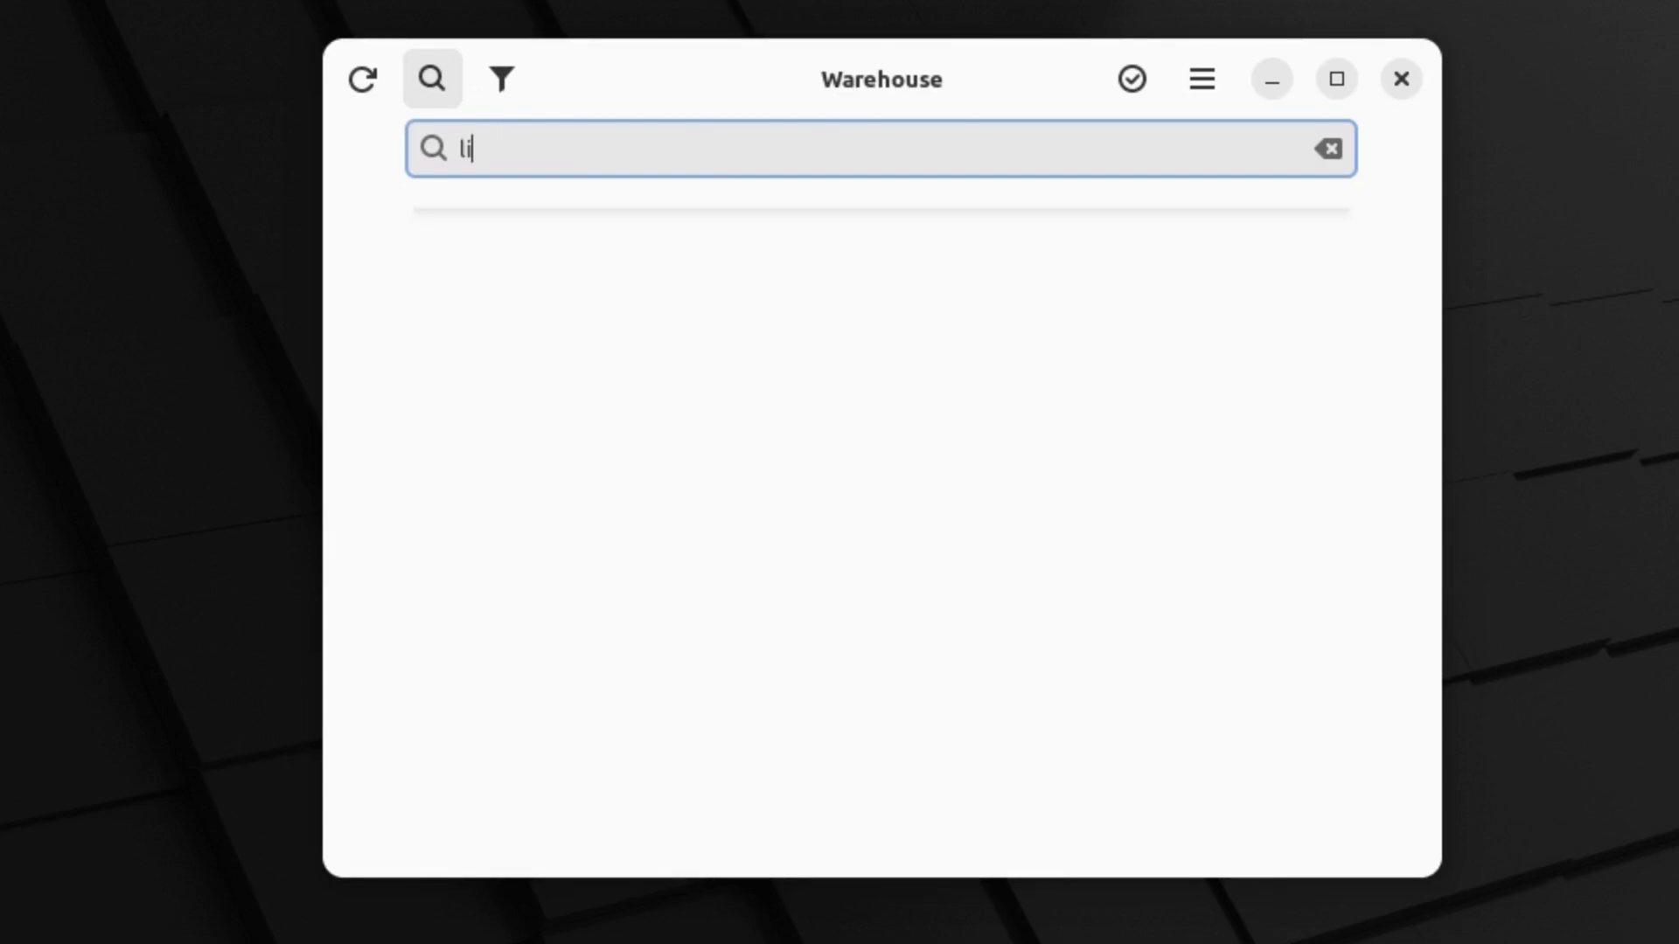
pyautogui.press('BackSpace')
pyautogui.press('BackSpace')
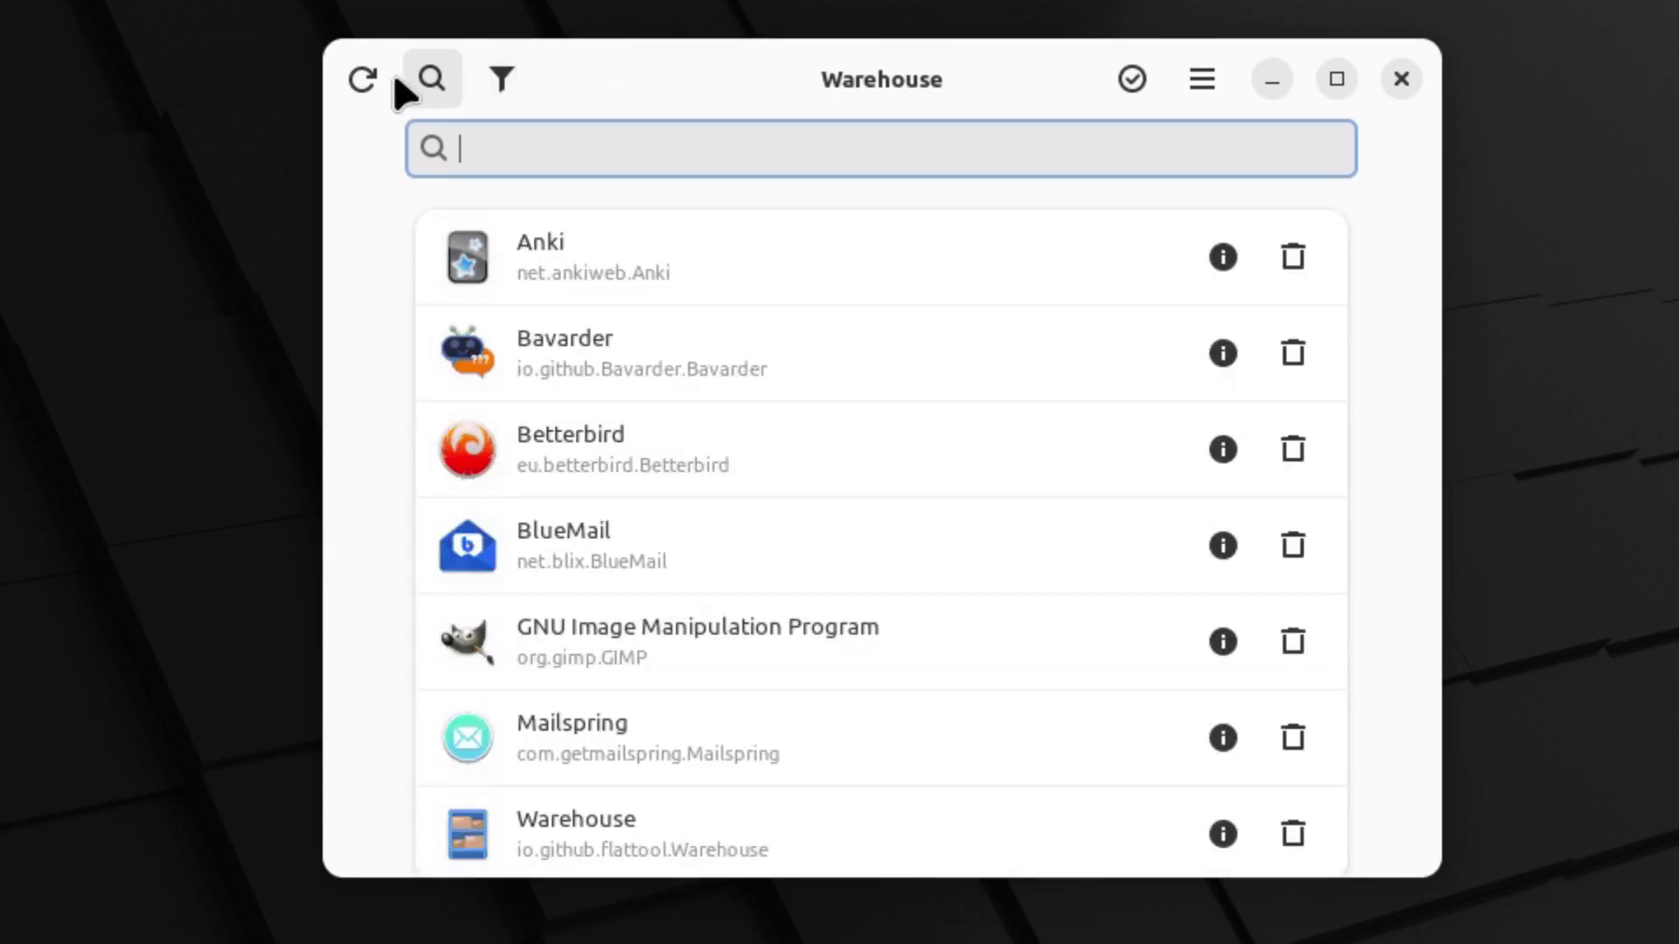
pyautogui.click(429, 76)
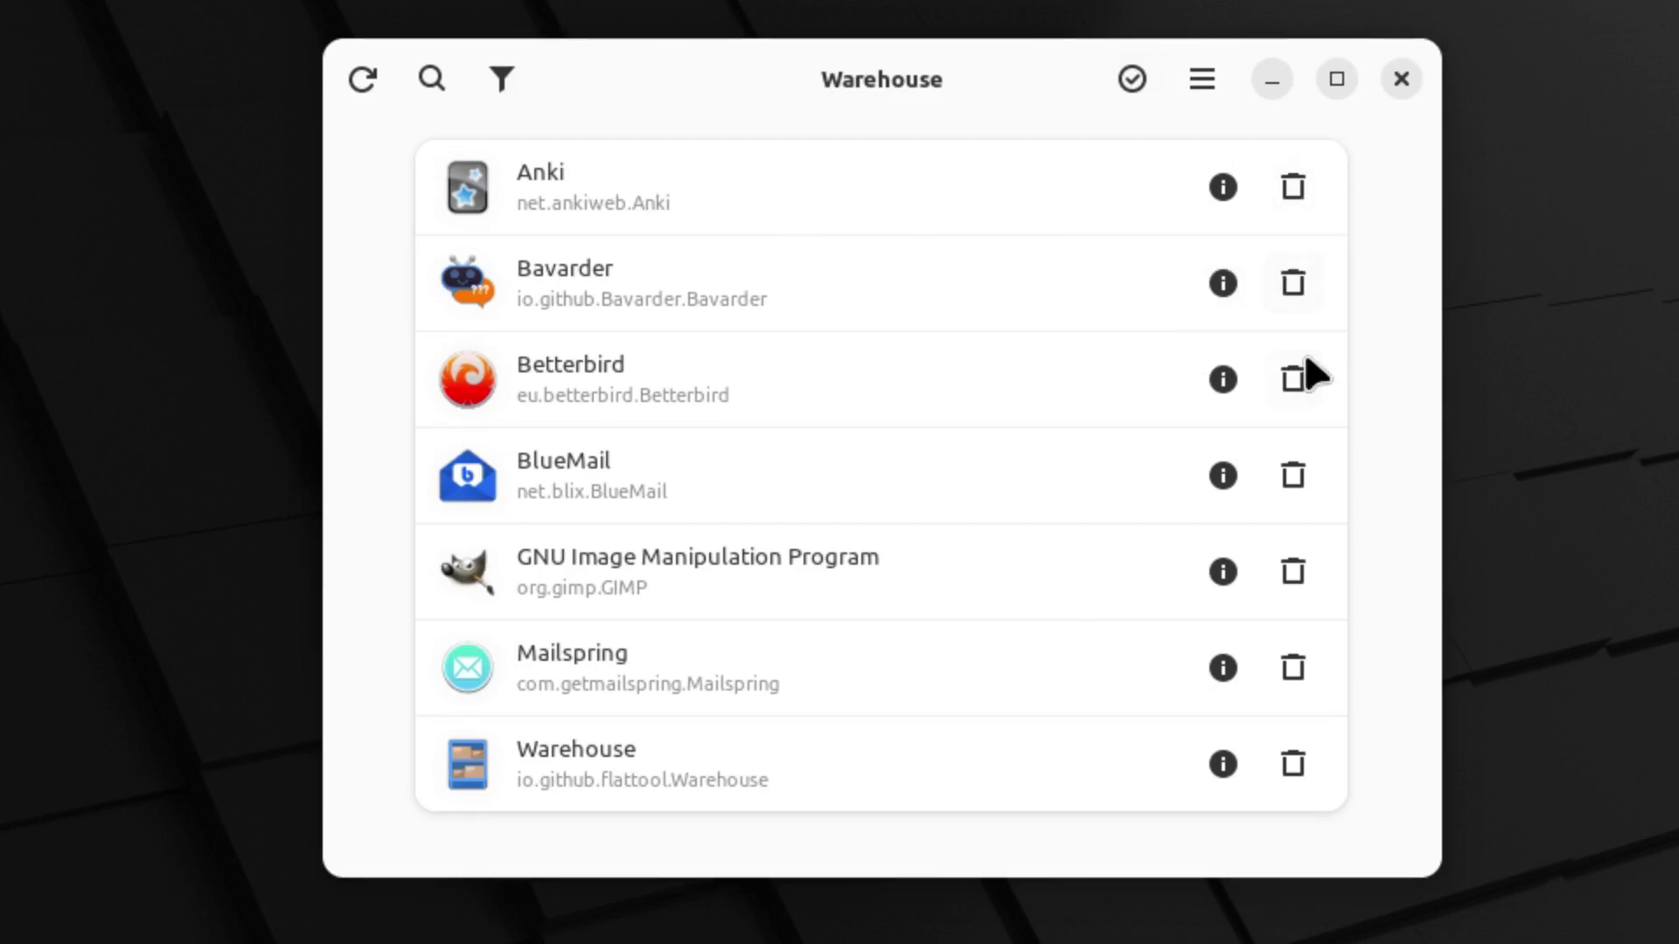
pyautogui.click(1222, 187)
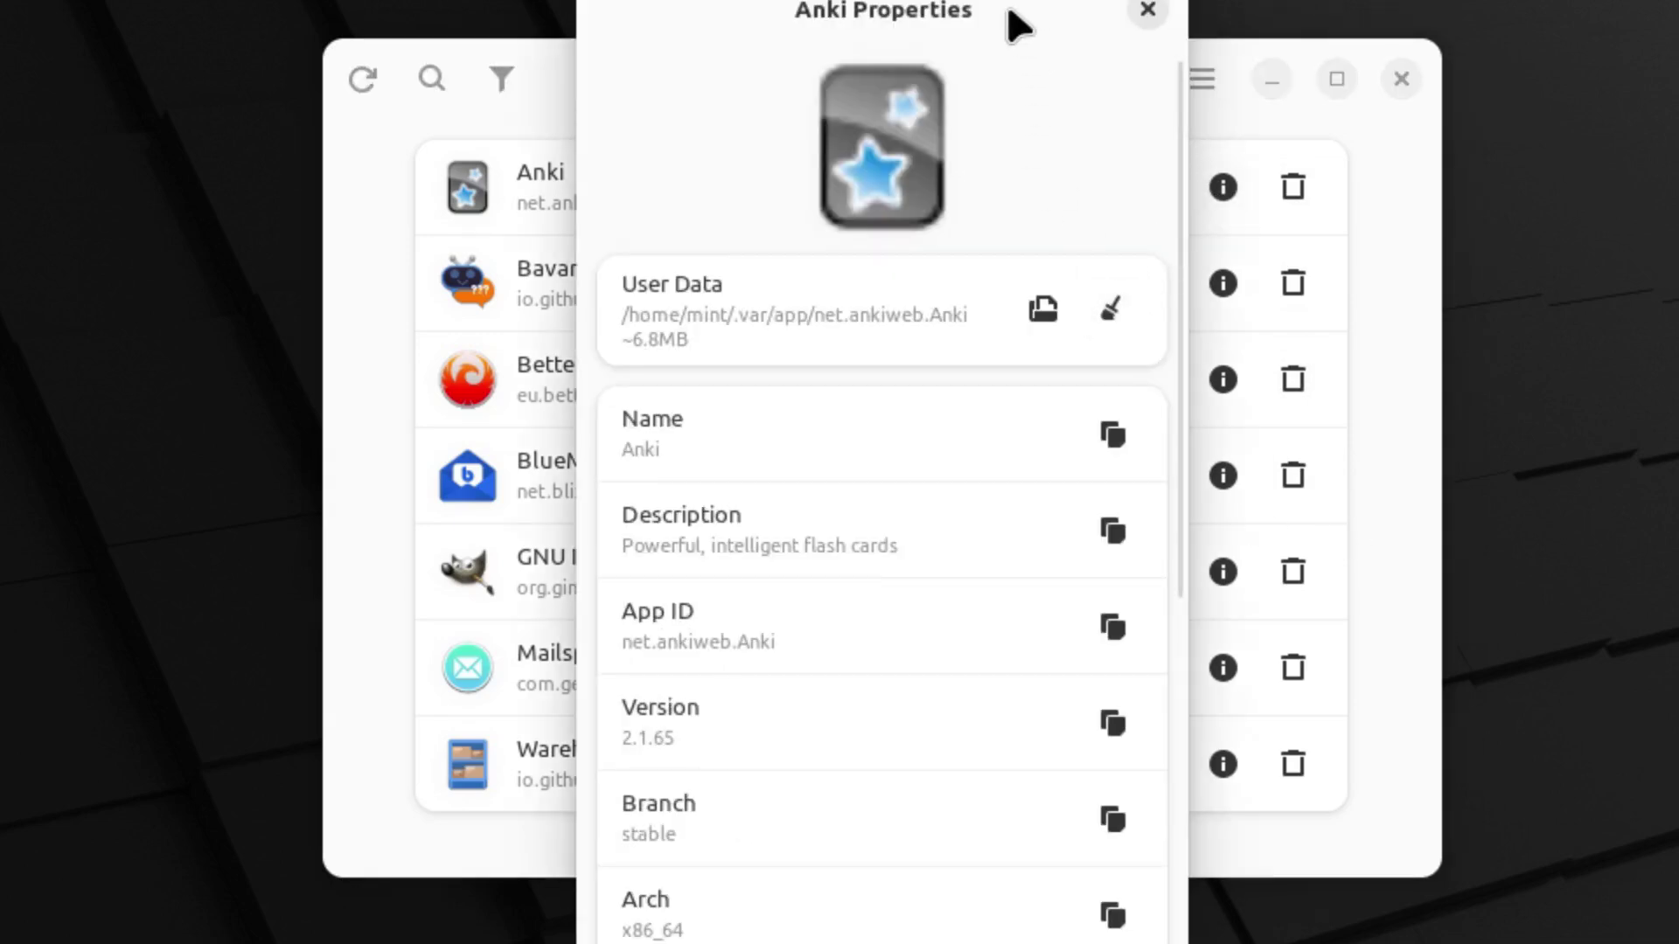
pyautogui.click(1045, 311)
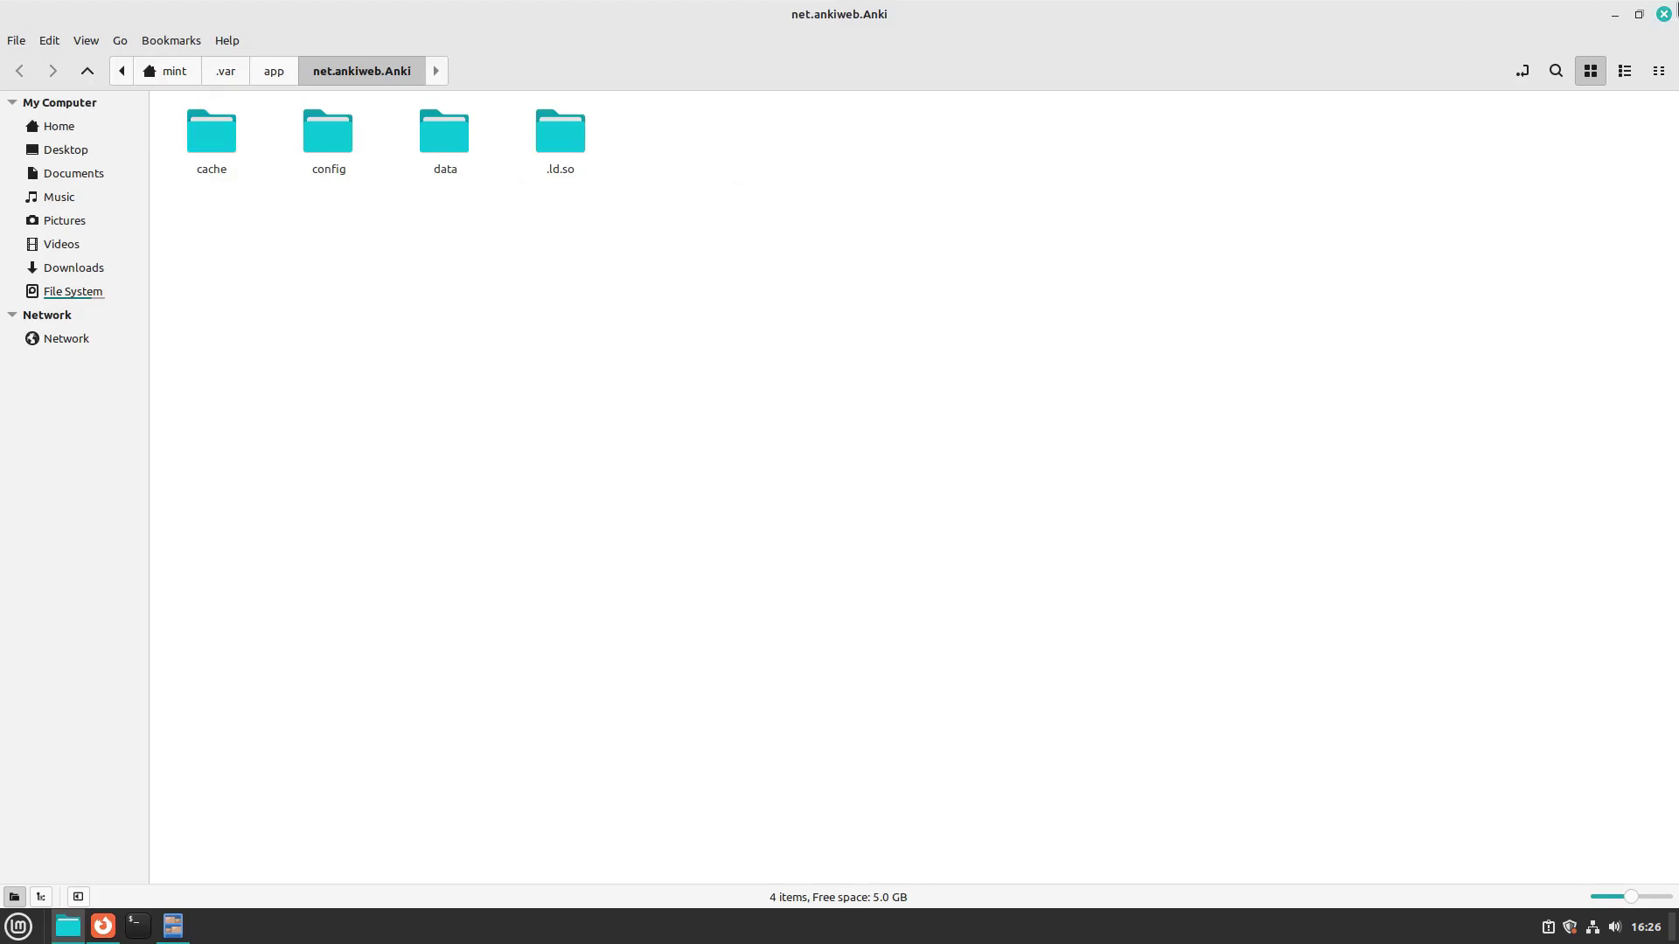
pyautogui.click(1664, 21)
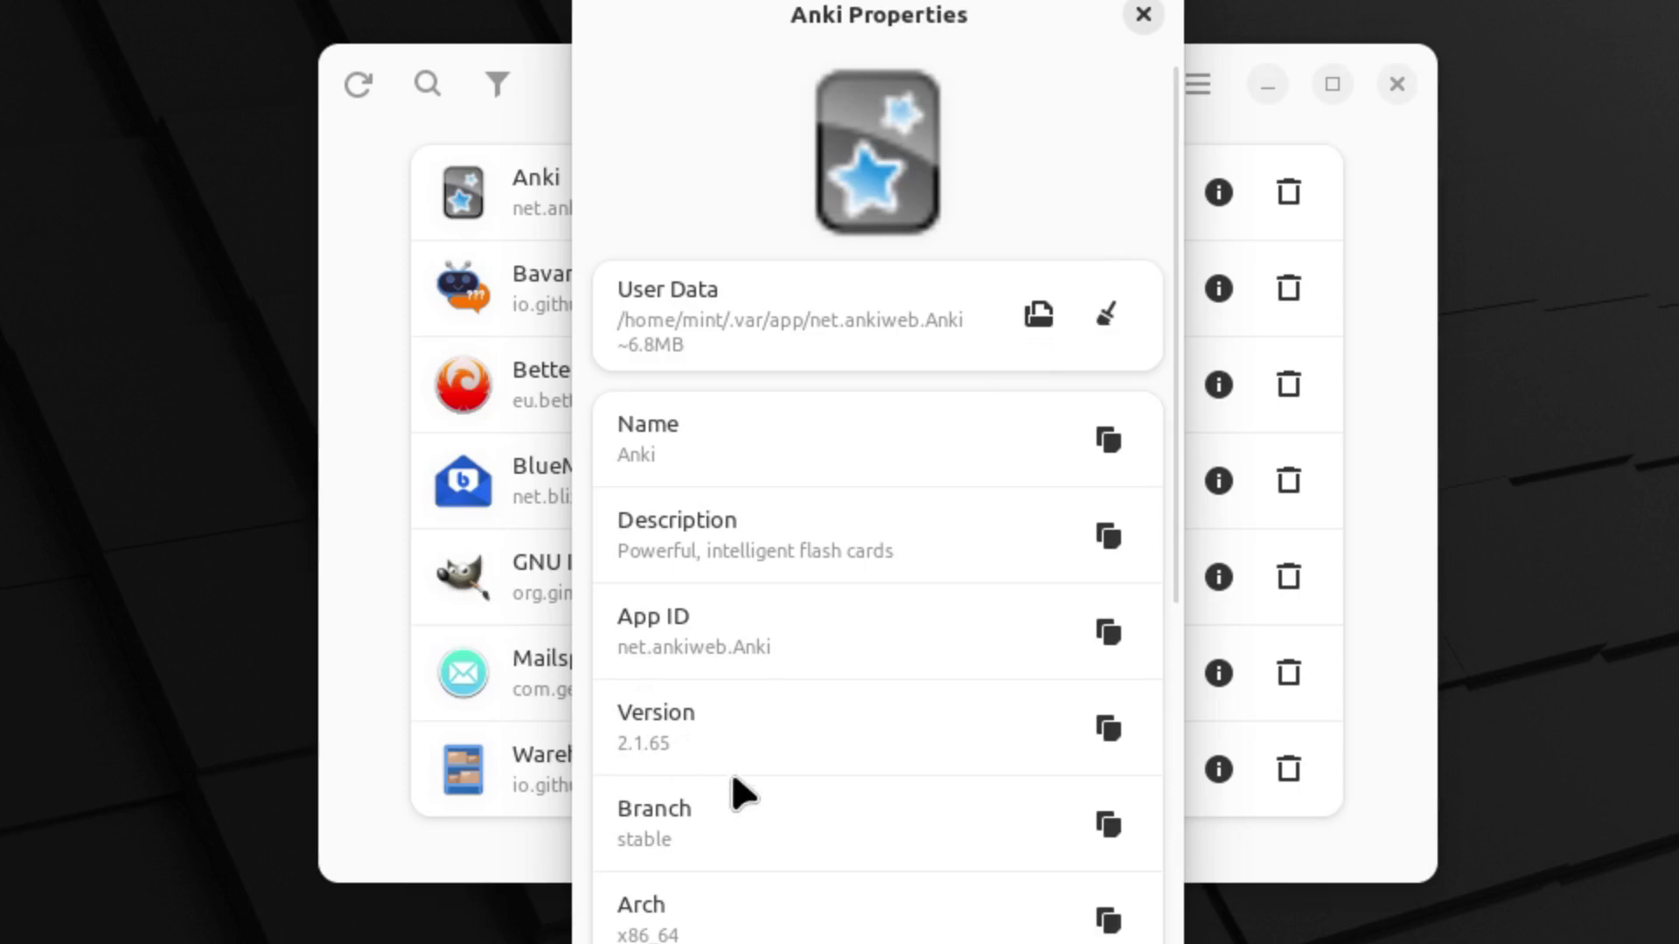
pyautogui.scroll(-5, 835, 931)
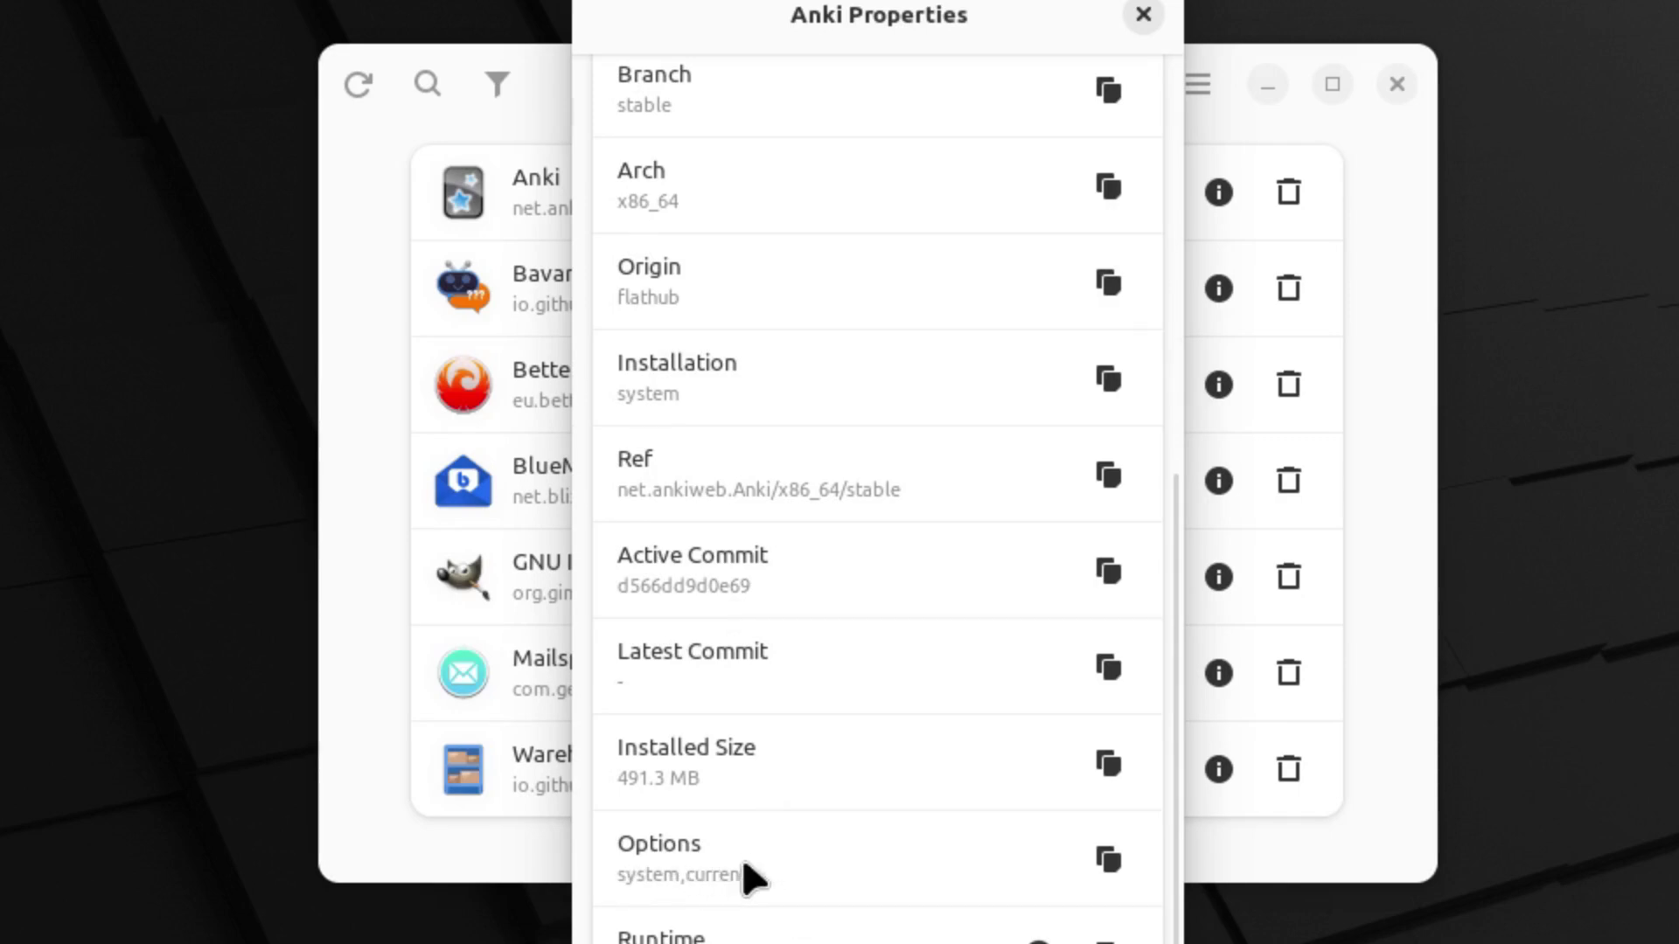
pyautogui.scroll(5, 806, 853)
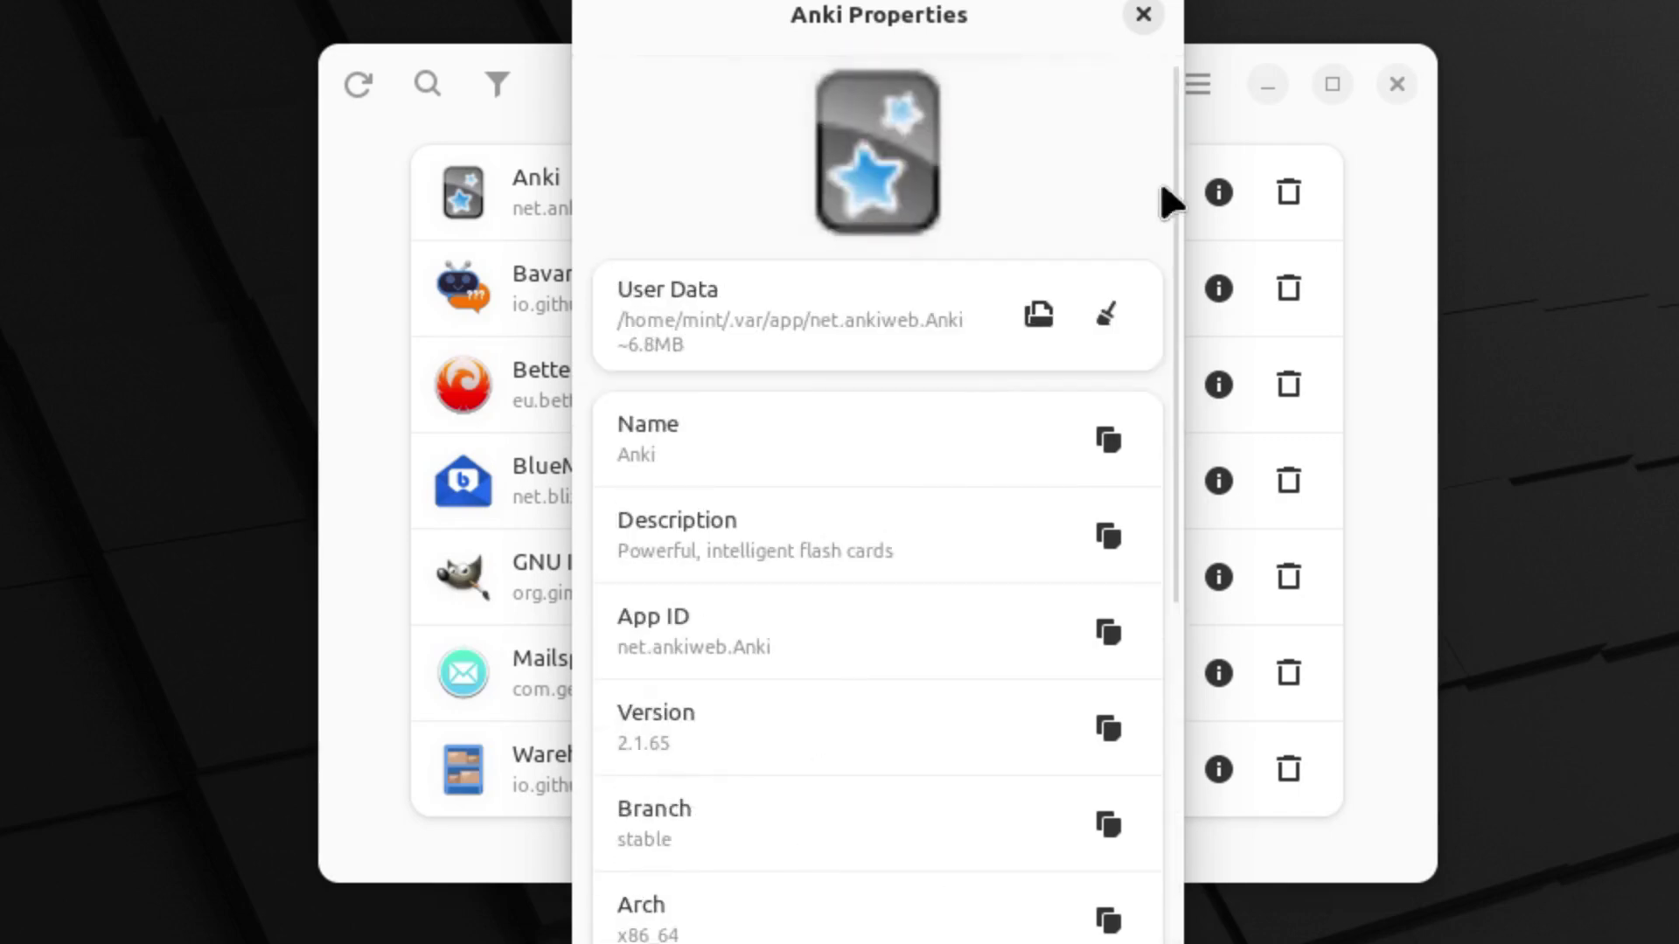
pyautogui.click(1141, 18)
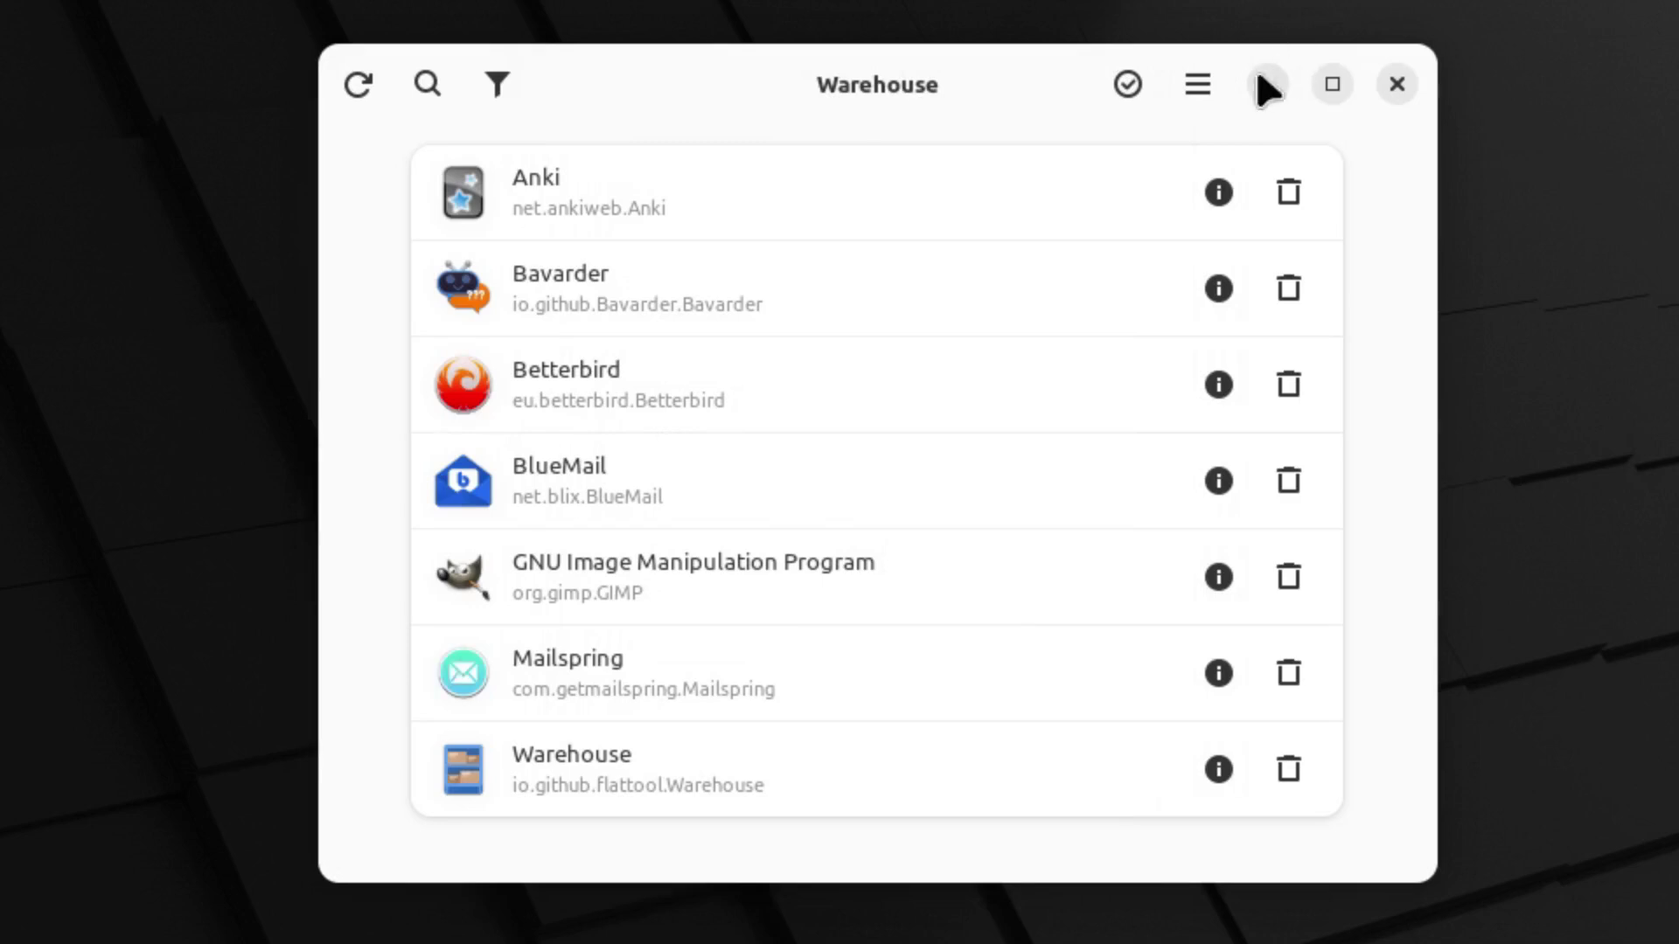
pyautogui.click(1198, 86)
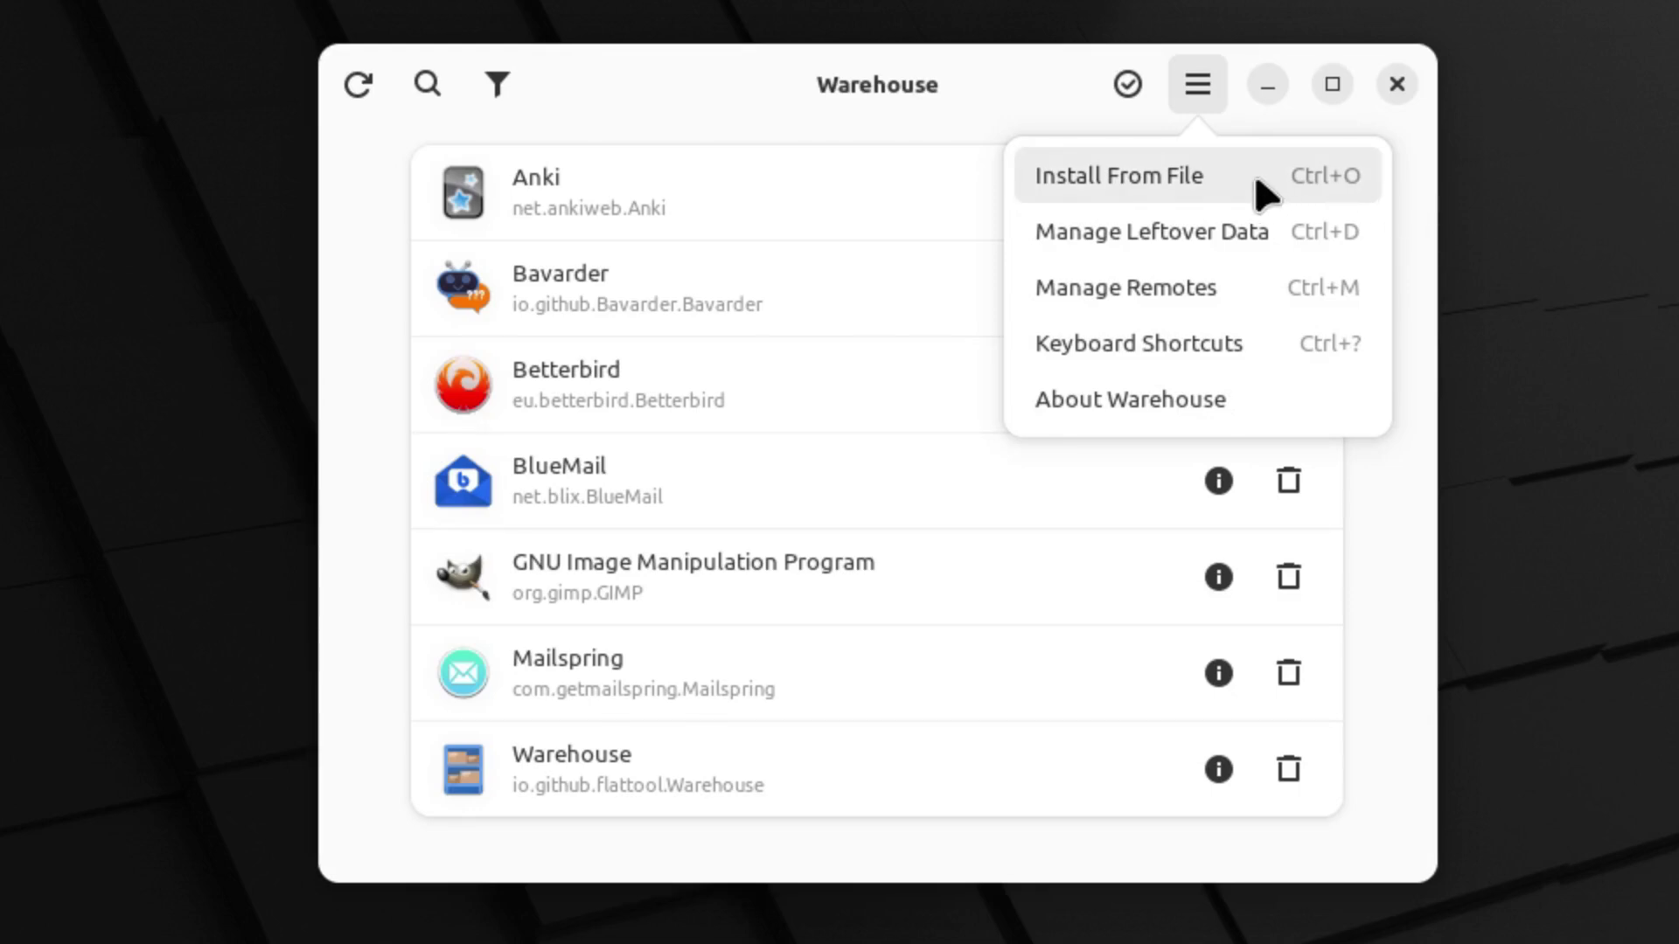
pyautogui.click(1115, 183)
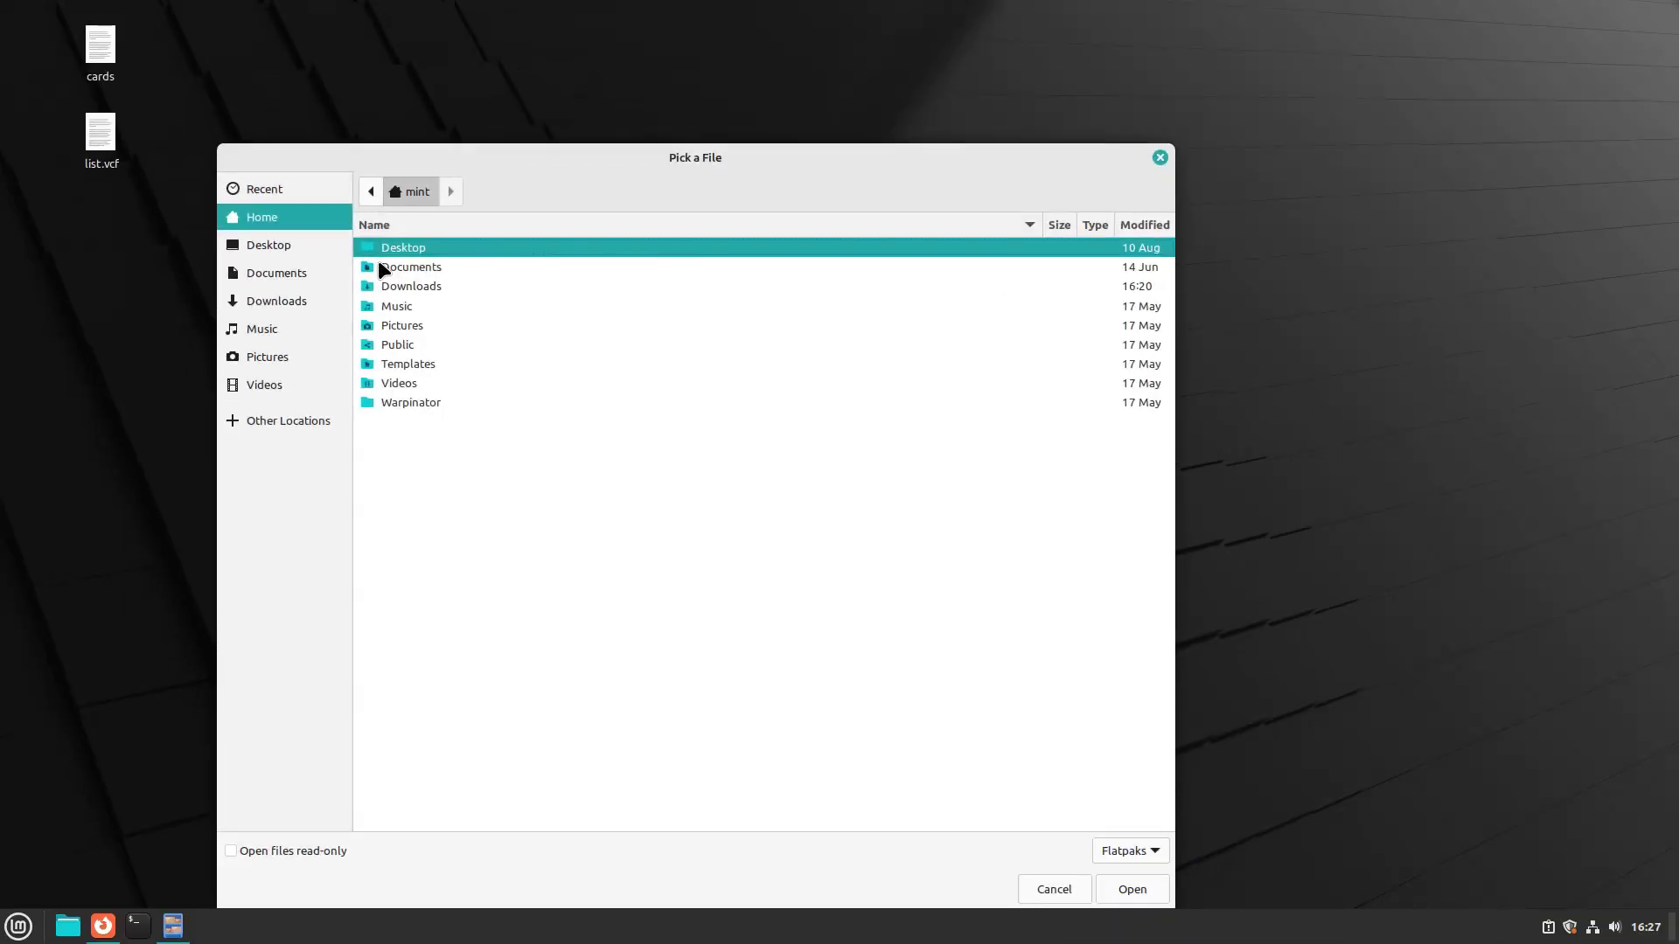
pyautogui.doubleClick(434, 284)
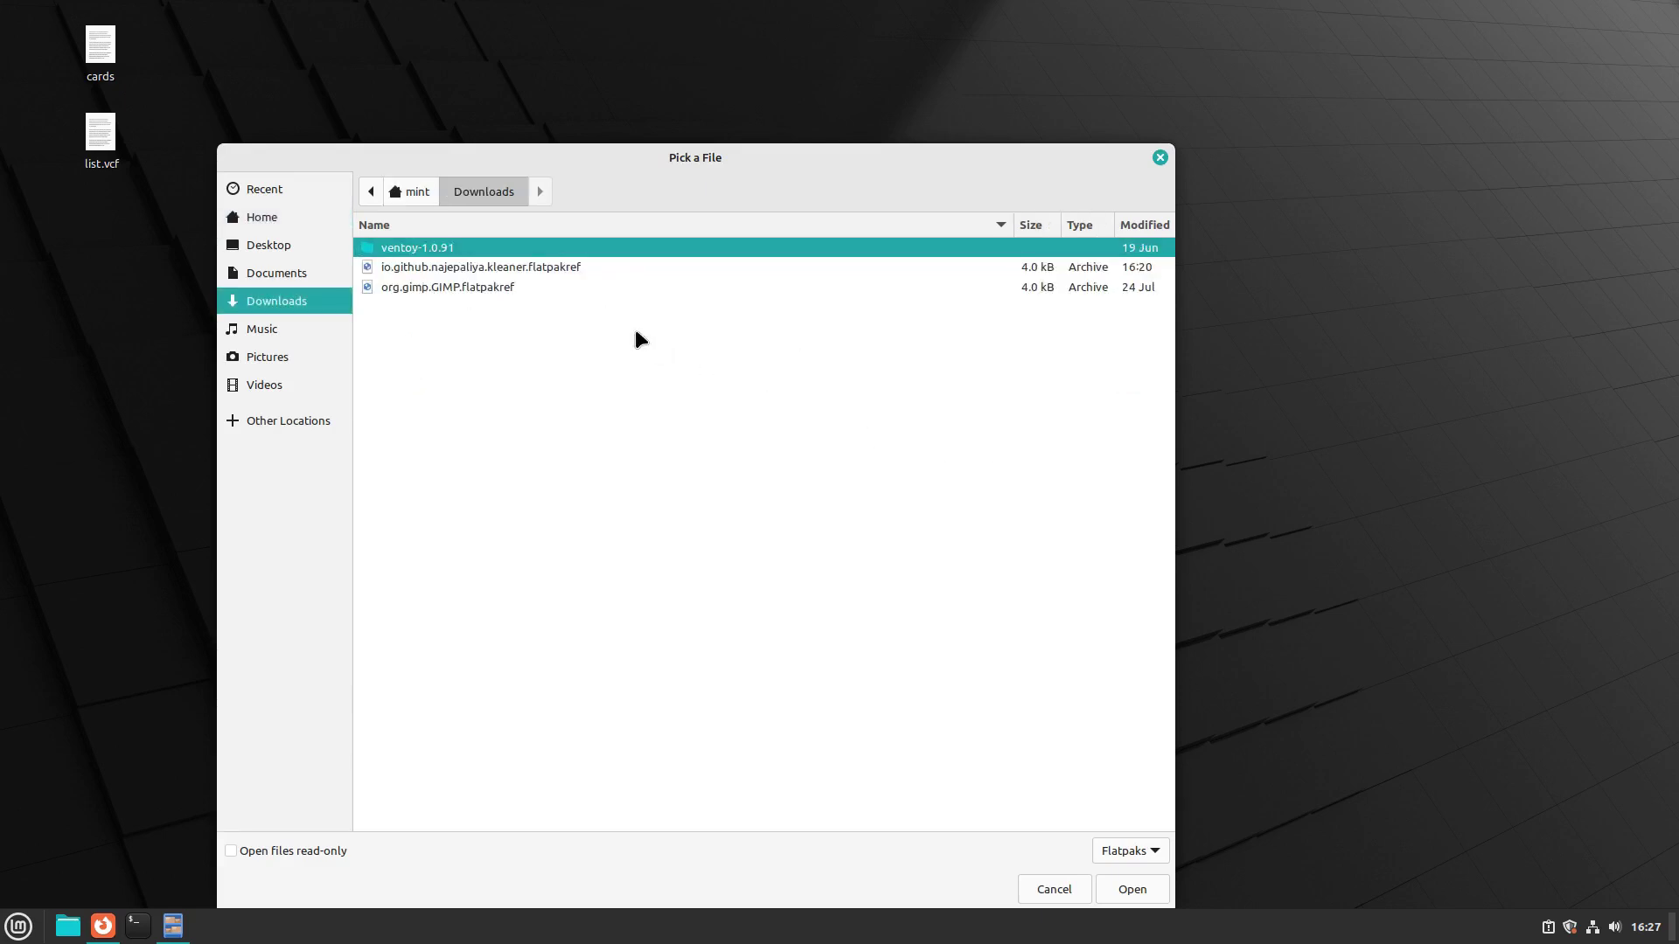
pyautogui.click(490, 267)
pyautogui.doubleClick(545, 271)
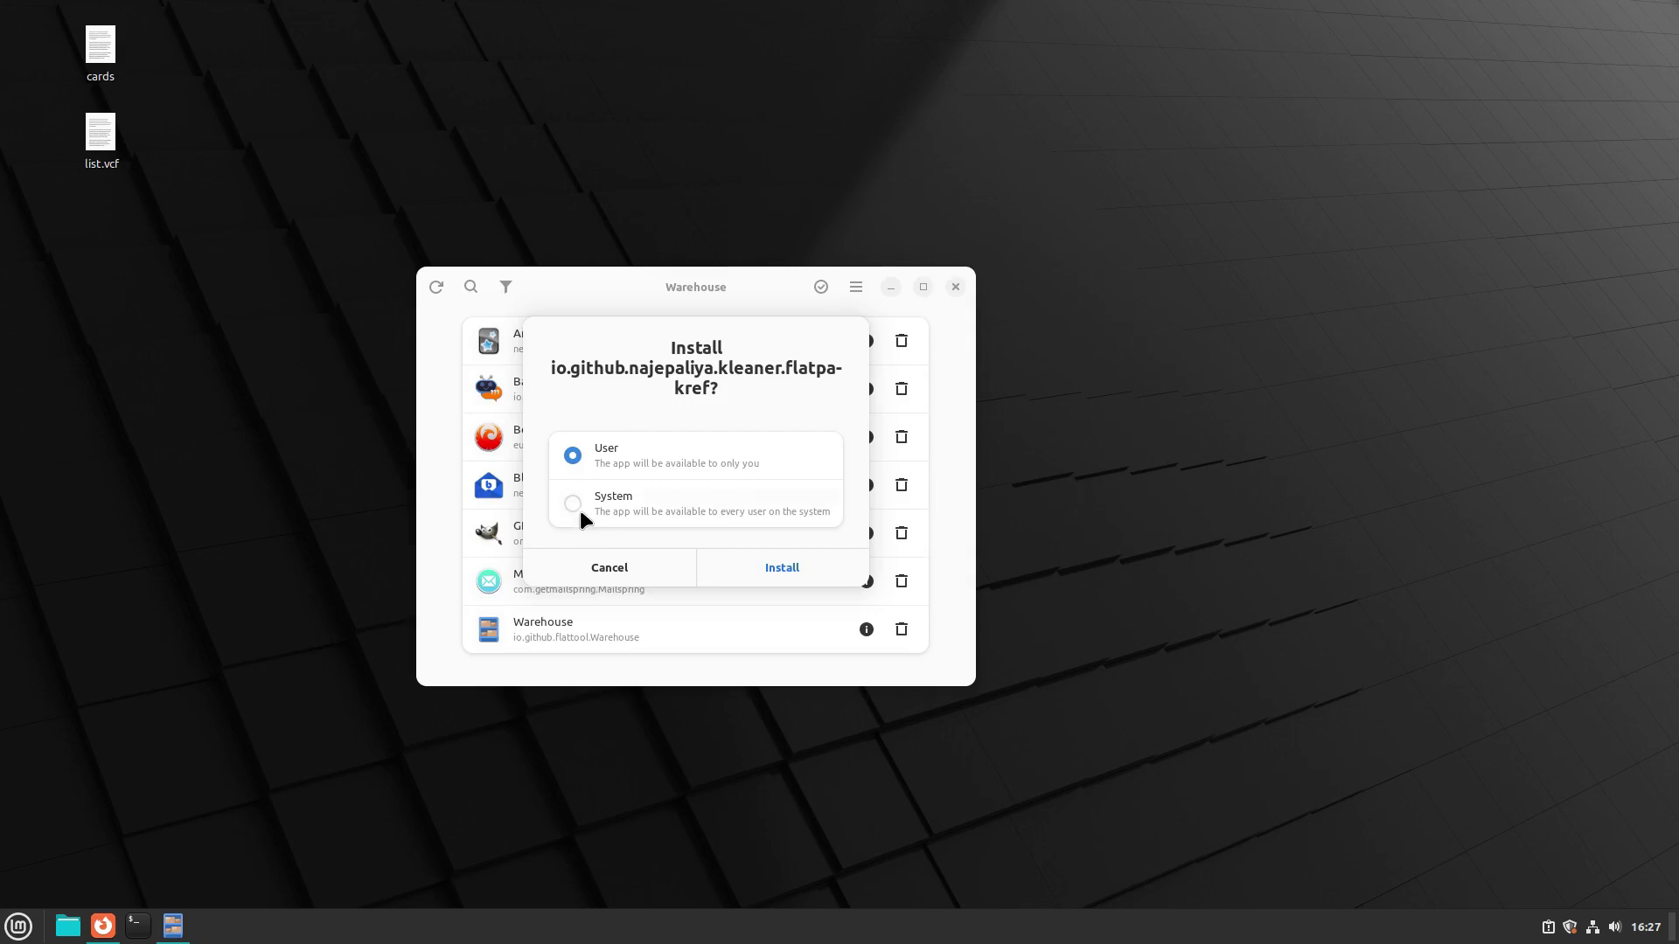
pyautogui.click(579, 510)
pyautogui.click(588, 465)
pyautogui.click(619, 503)
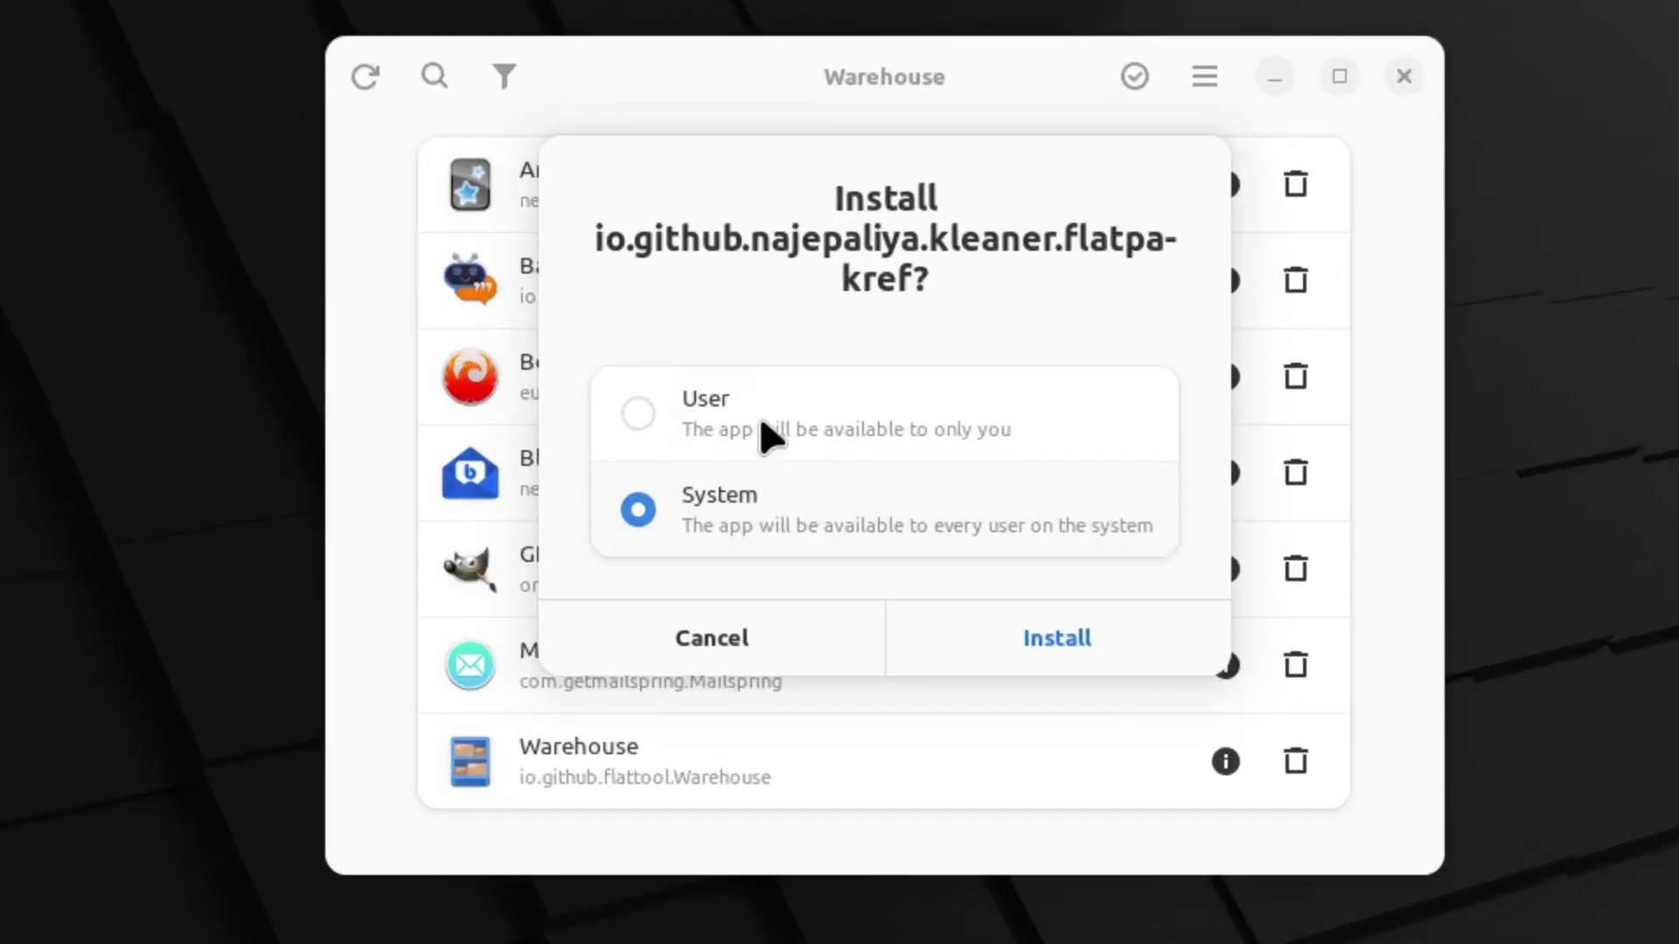
pyautogui.click(769, 442)
pyautogui.click(758, 647)
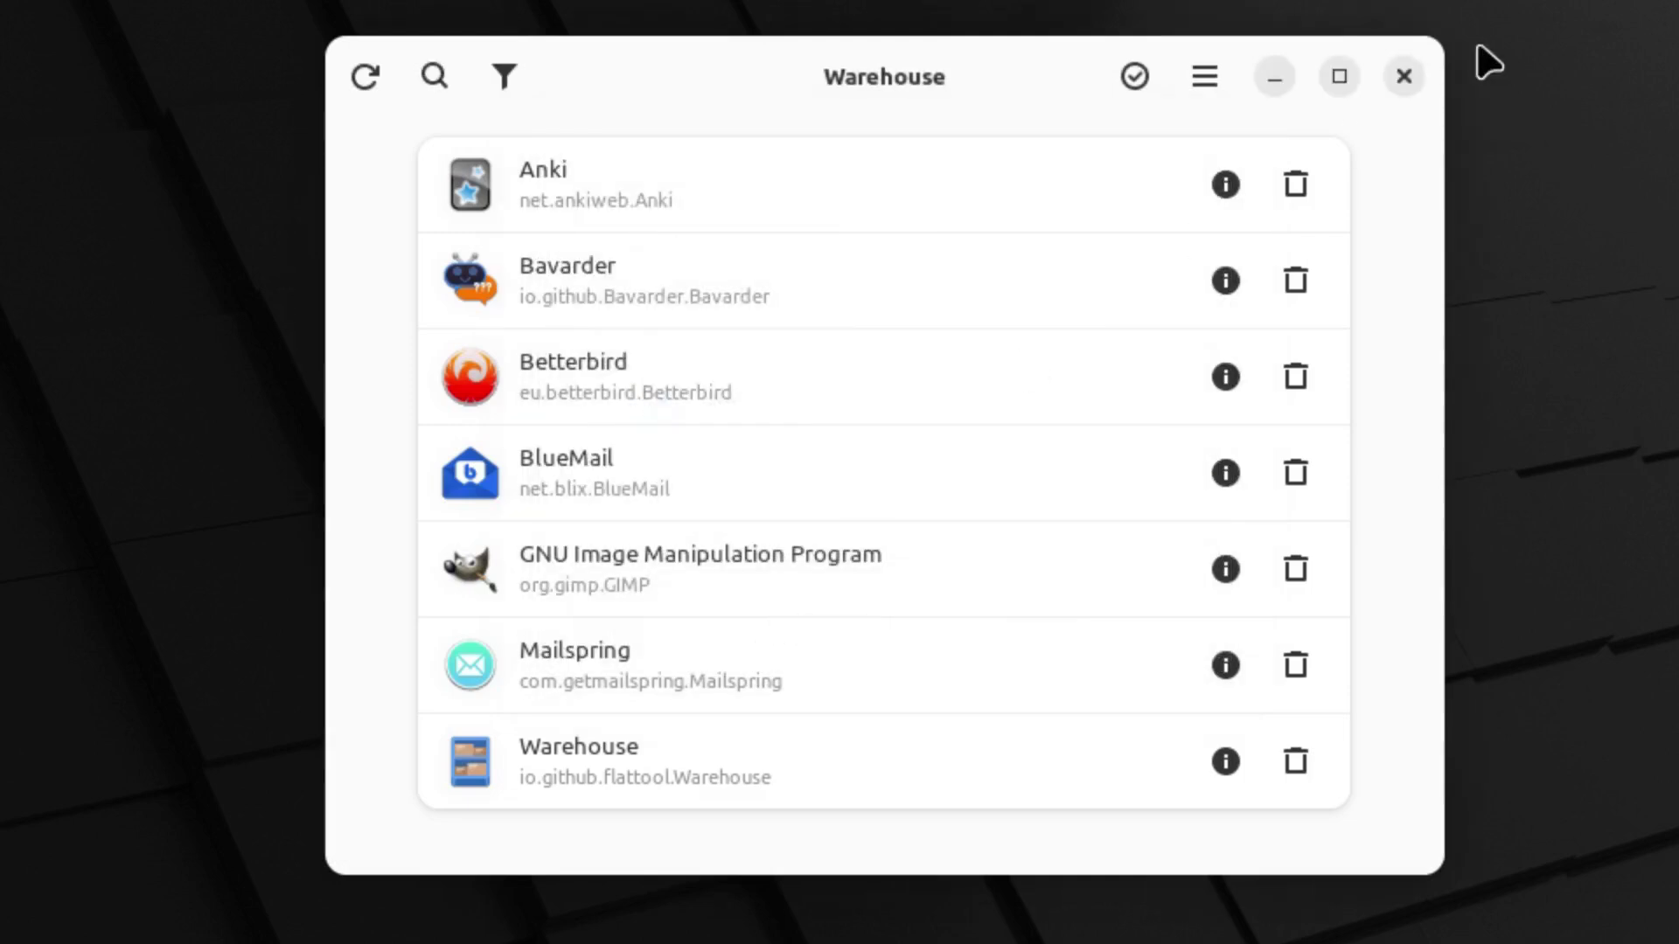
pyautogui.click(1198, 83)
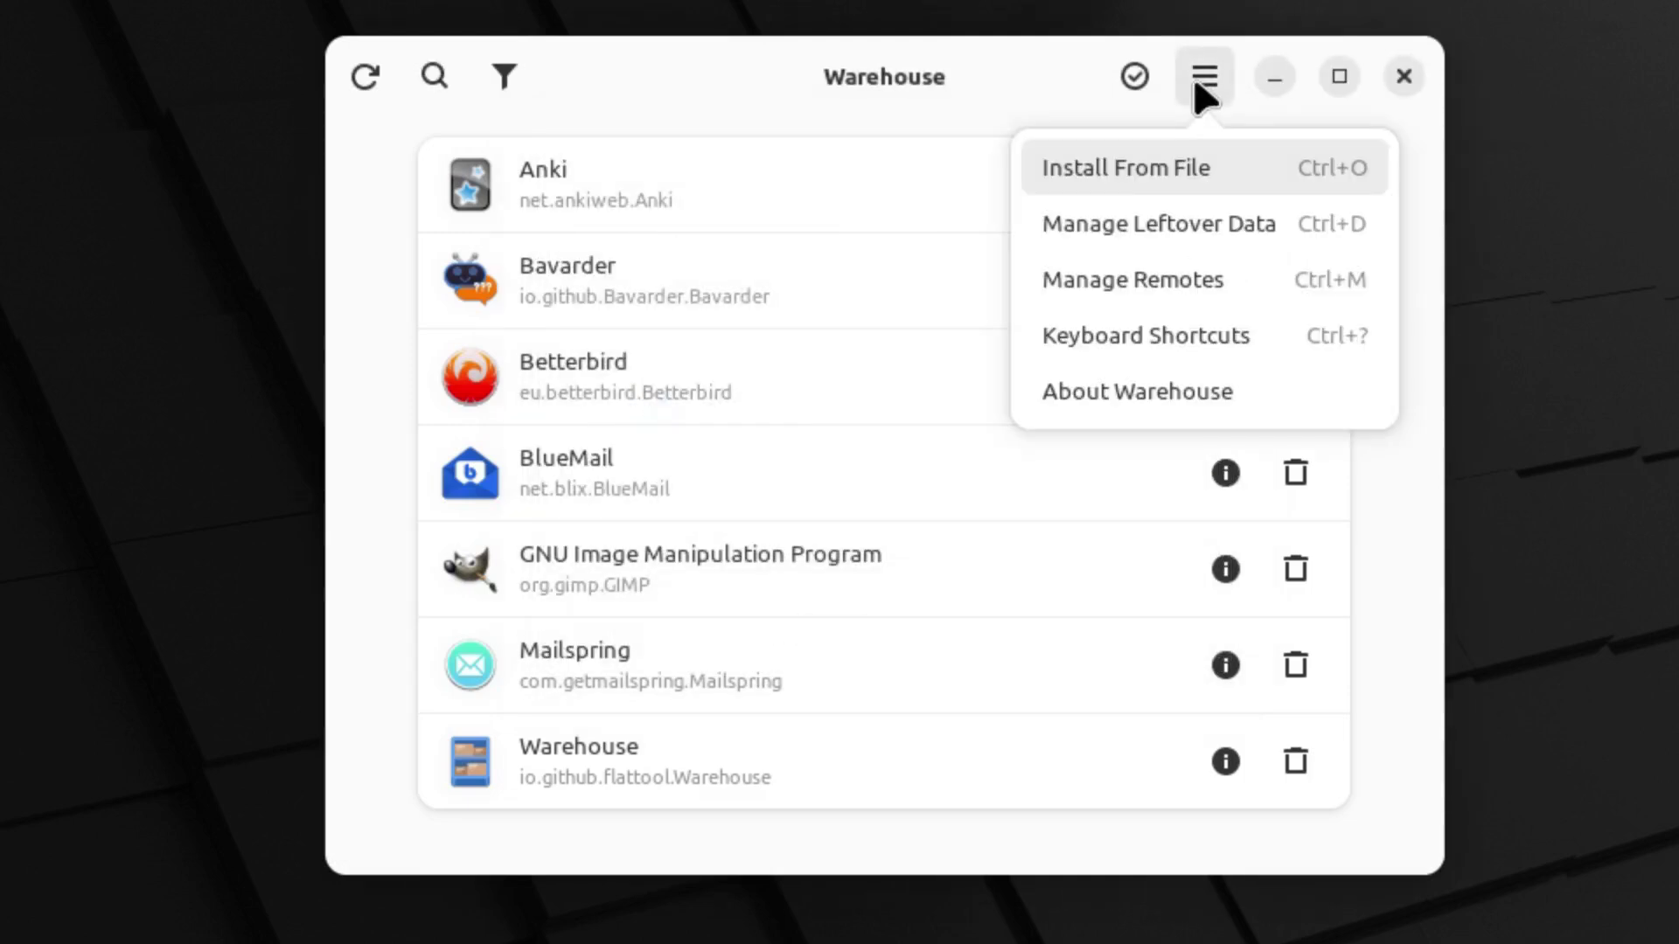
# Trash the leftover app.midterm.MidtermDesktop user data in Manage Leftover Data.
pyautogui.click(1250, 229)
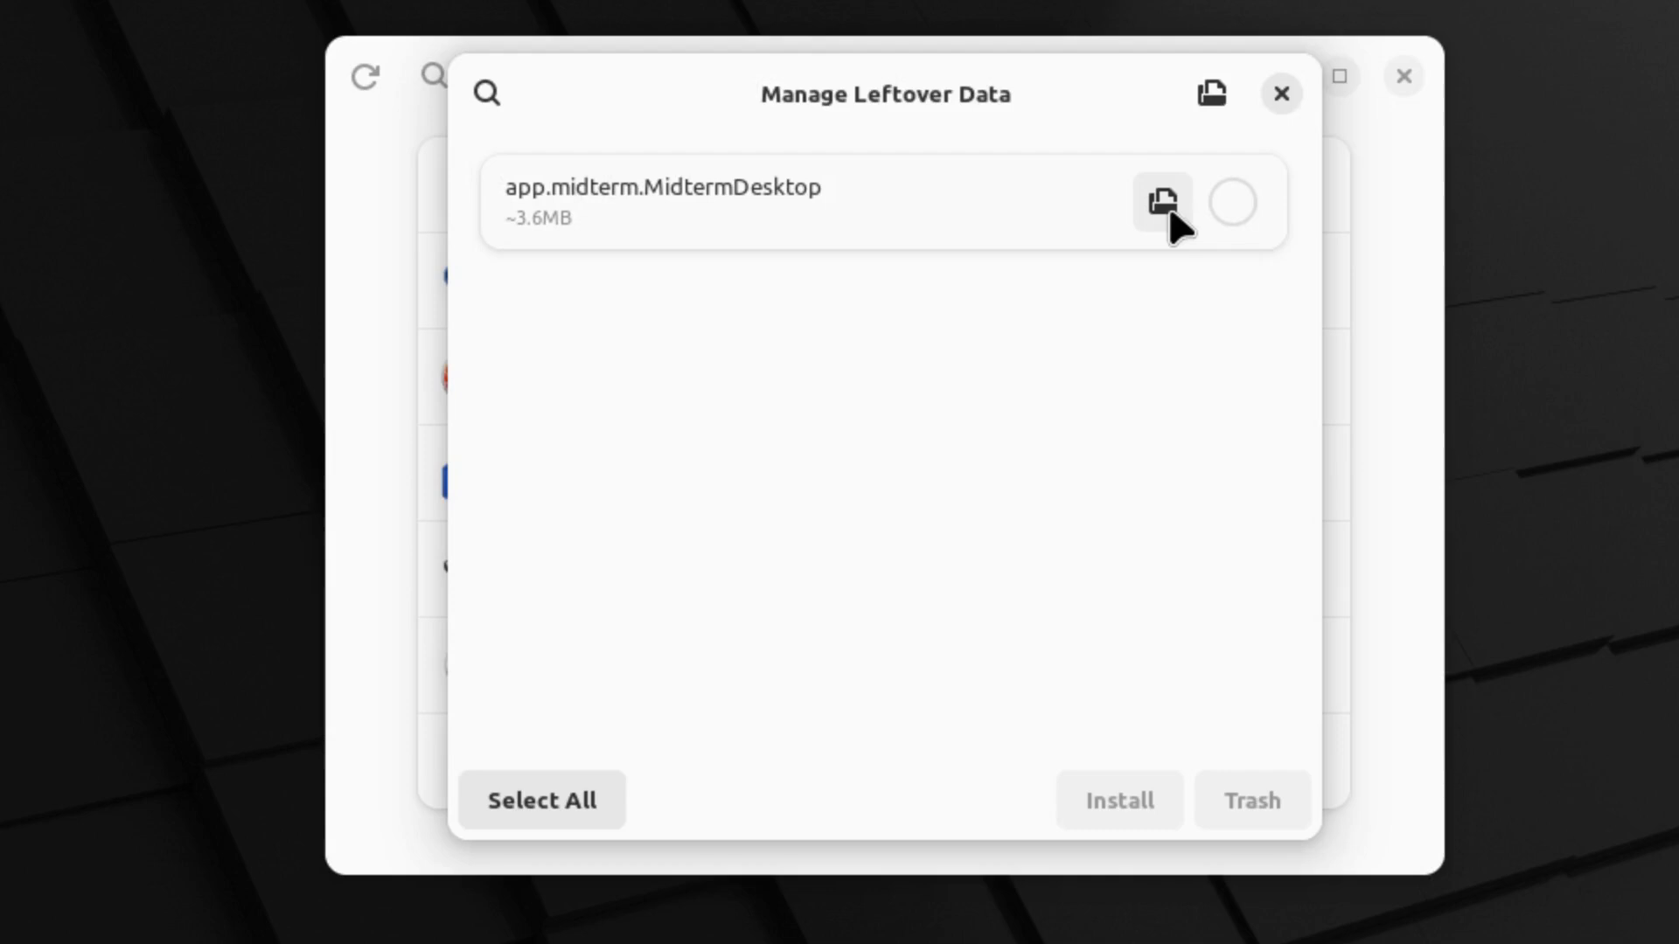
pyautogui.click(1233, 204)
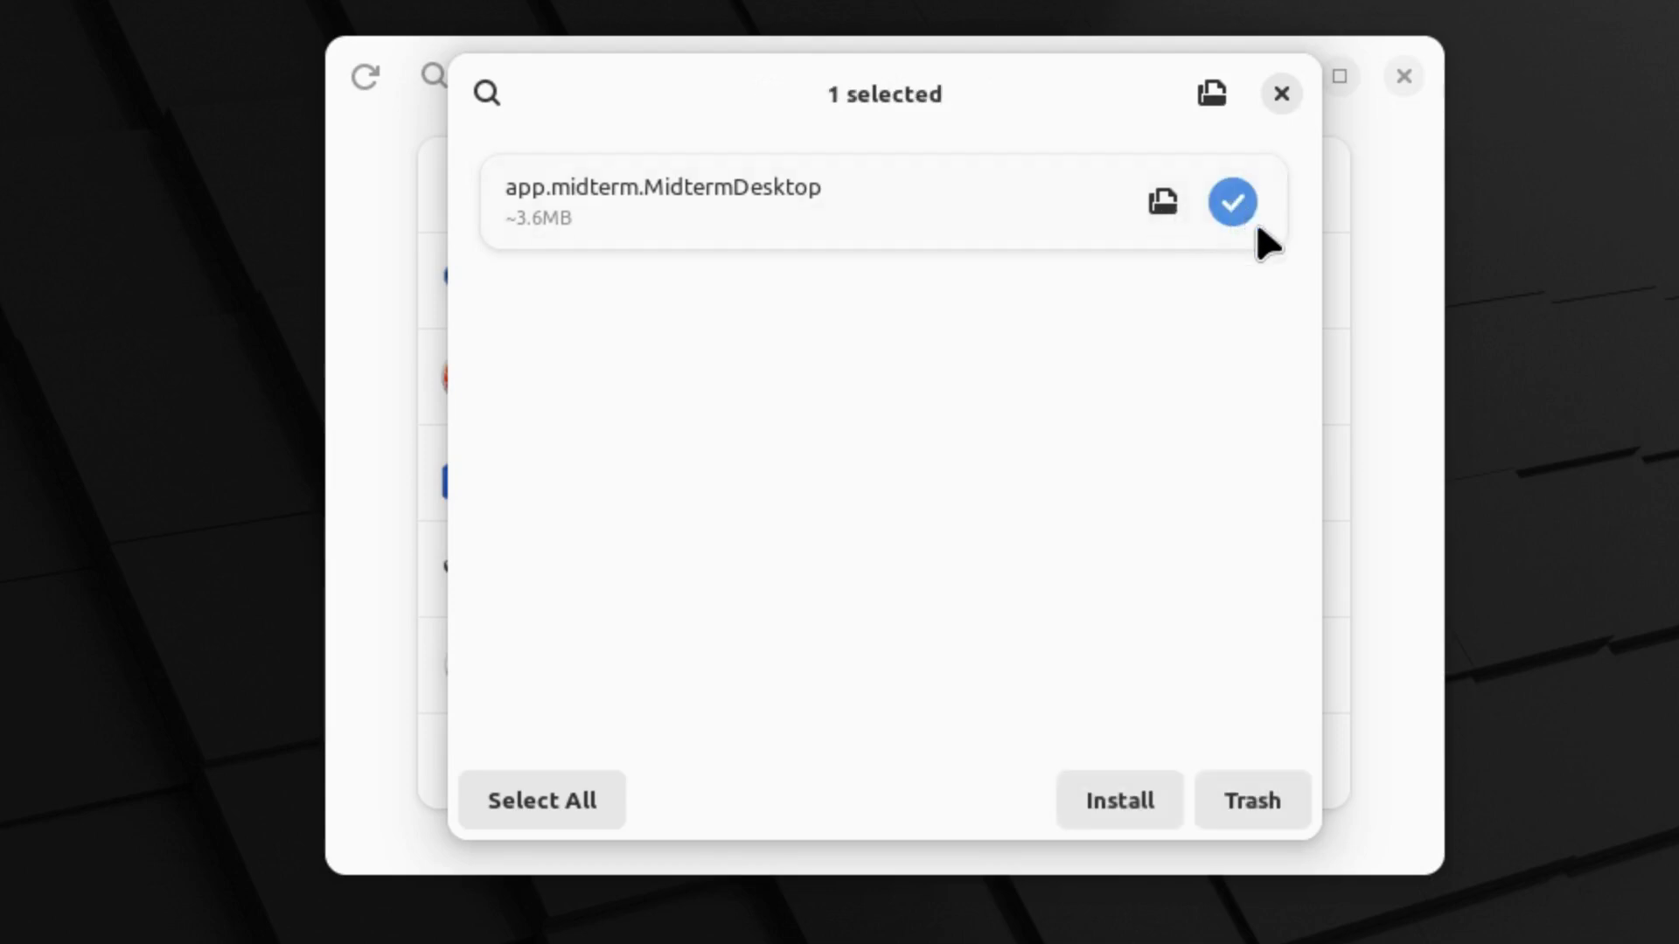
pyautogui.click(1266, 804)
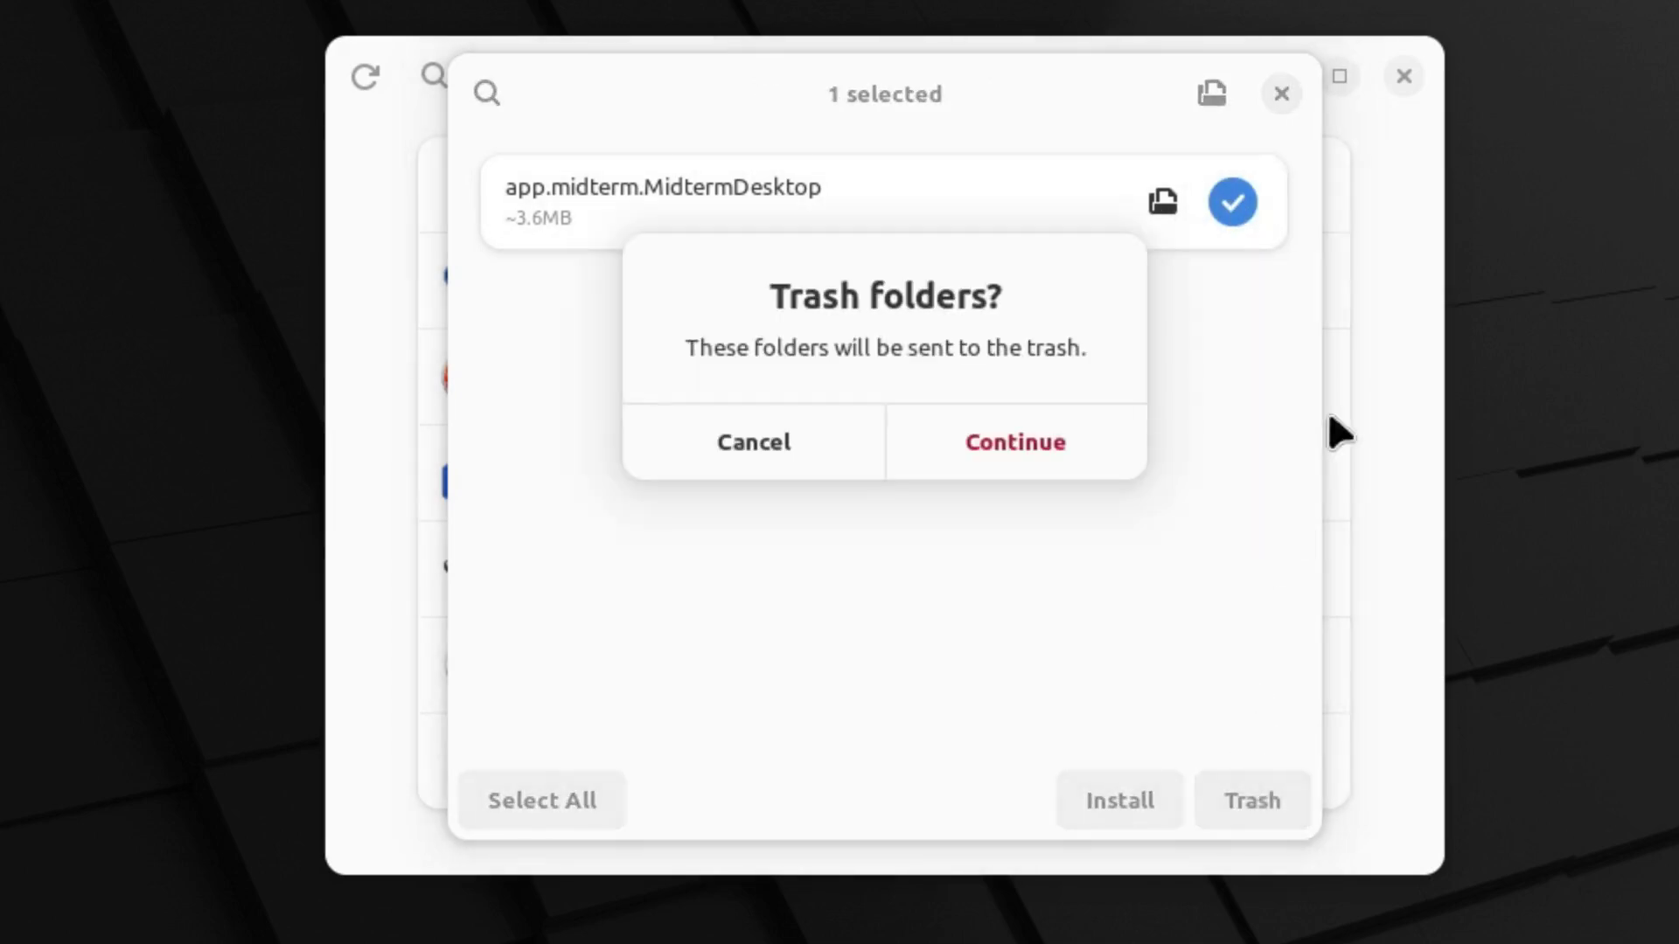
pyautogui.click(1100, 459)
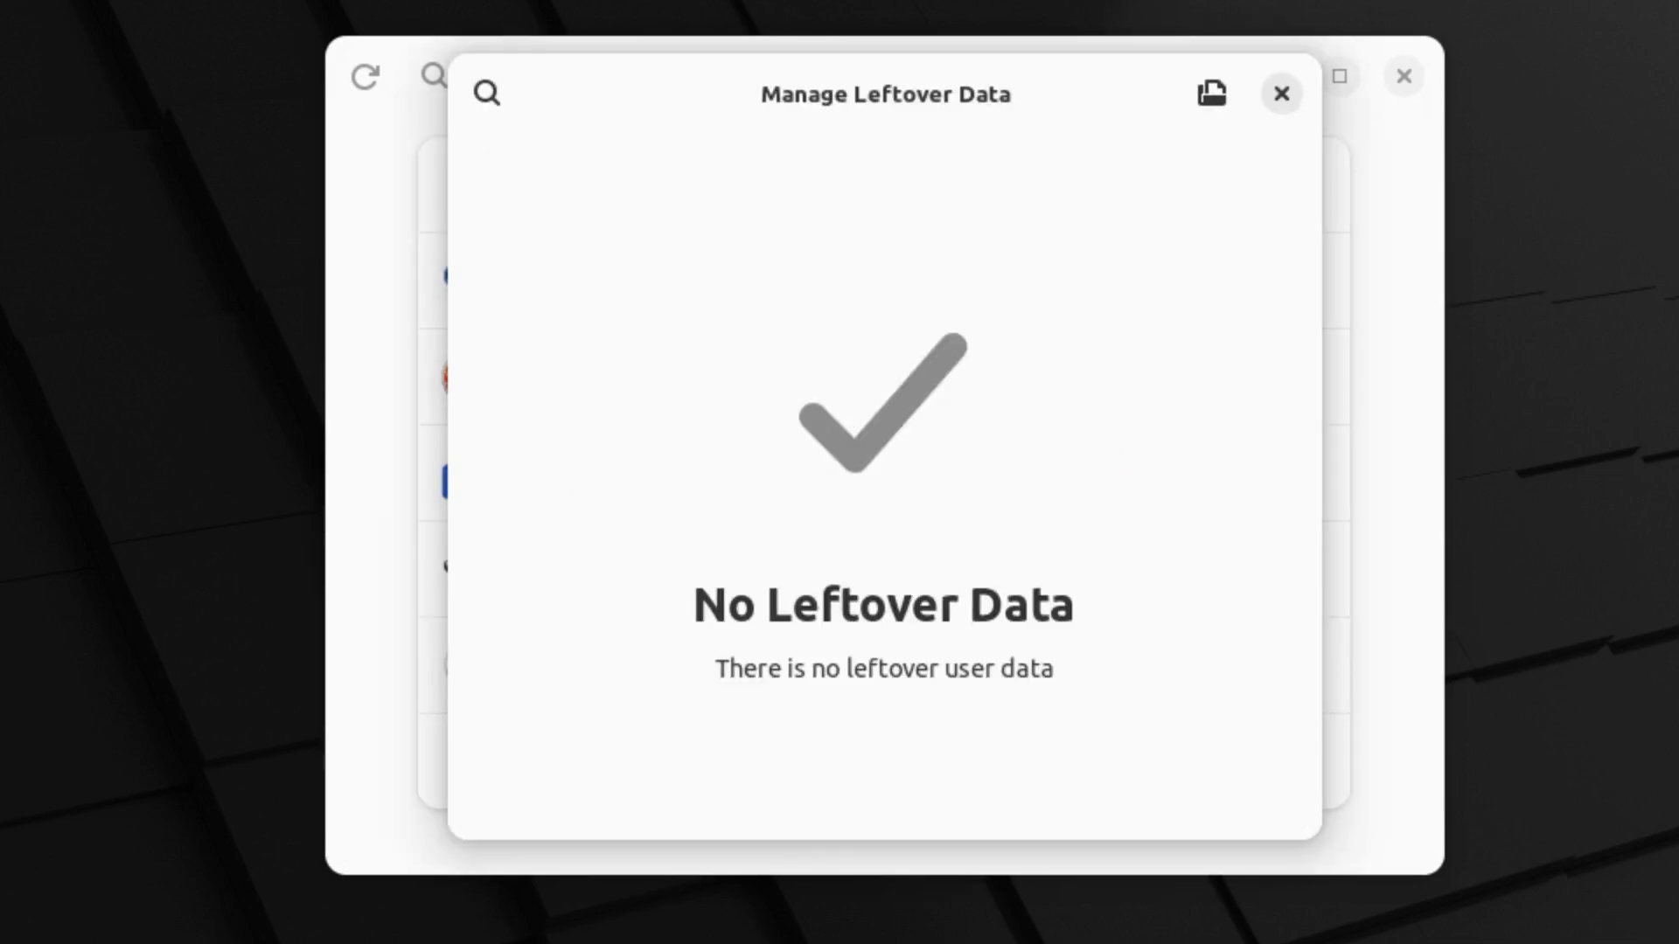
# Close the leftover data manager and open Manage Remotes from the main menu.
pyautogui.click(1281, 92)
pyautogui.click(1219, 75)
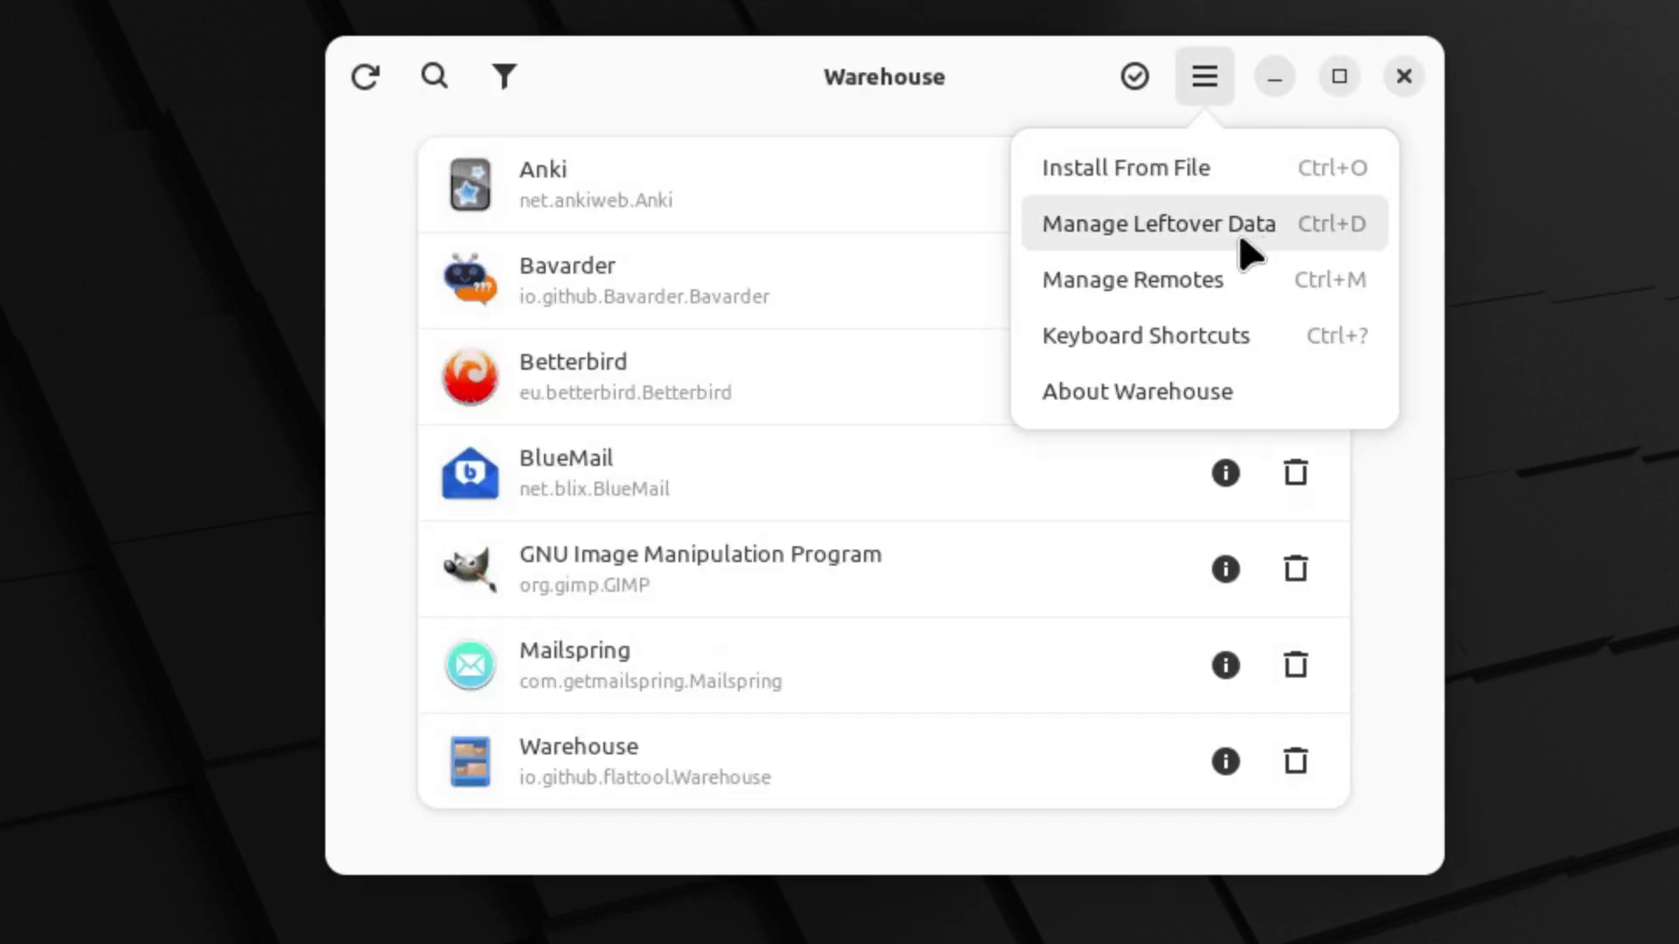
pyautogui.click(1152, 288)
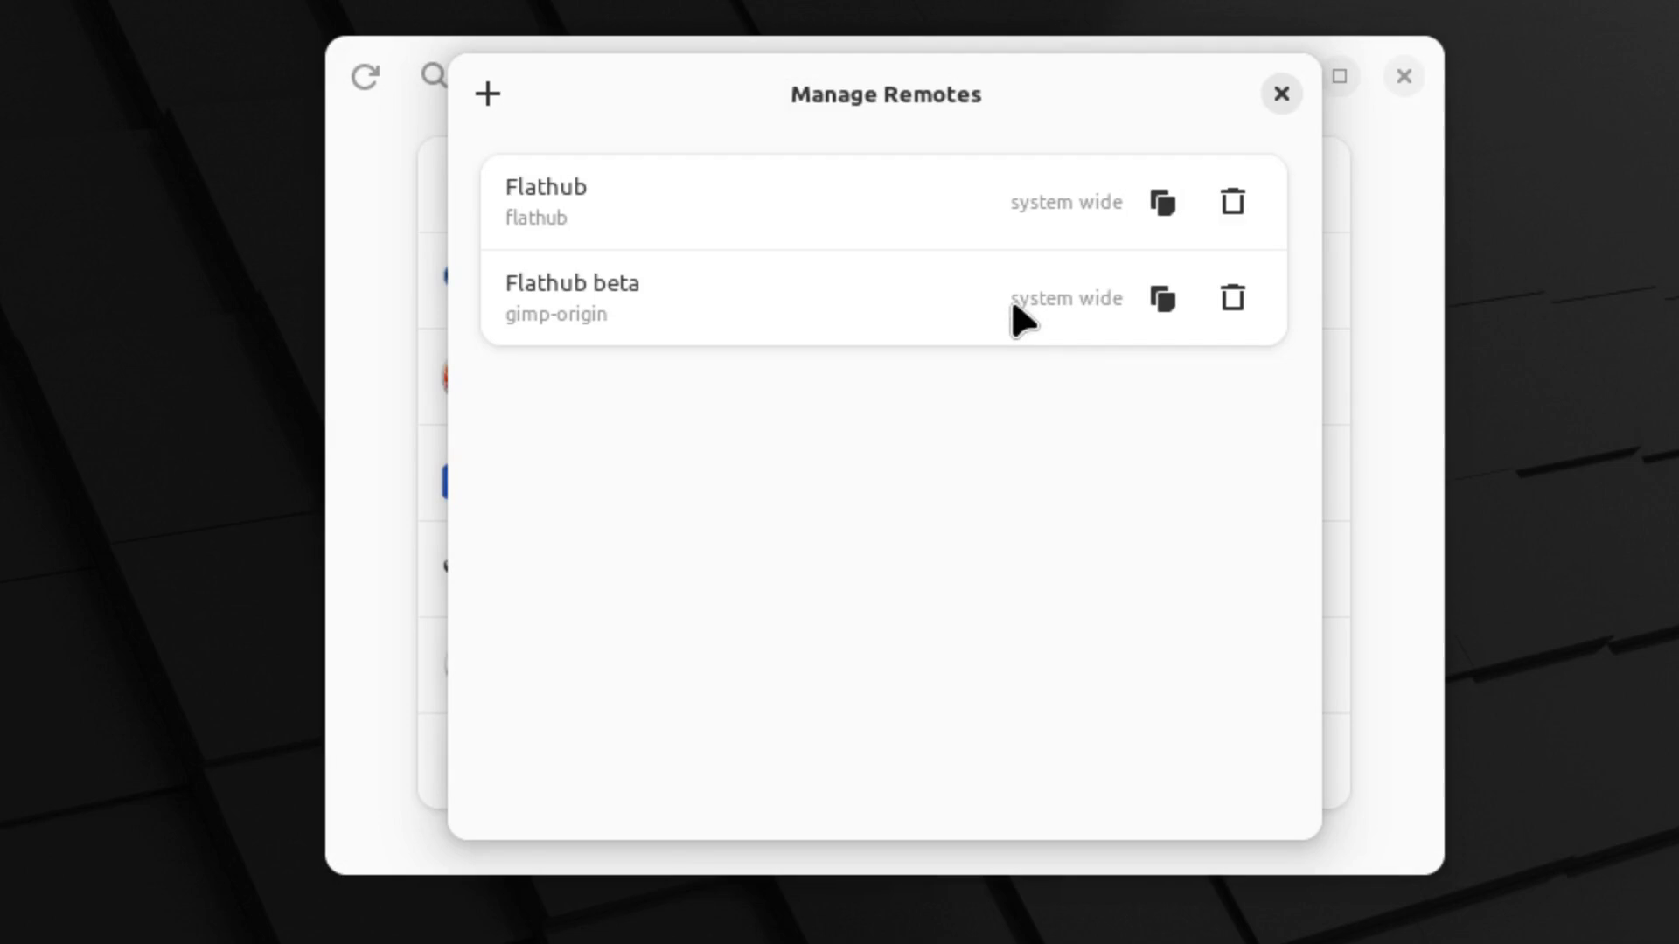
# Bring up the Add a Remote list of popular remotes.
pyautogui.click(495, 98)
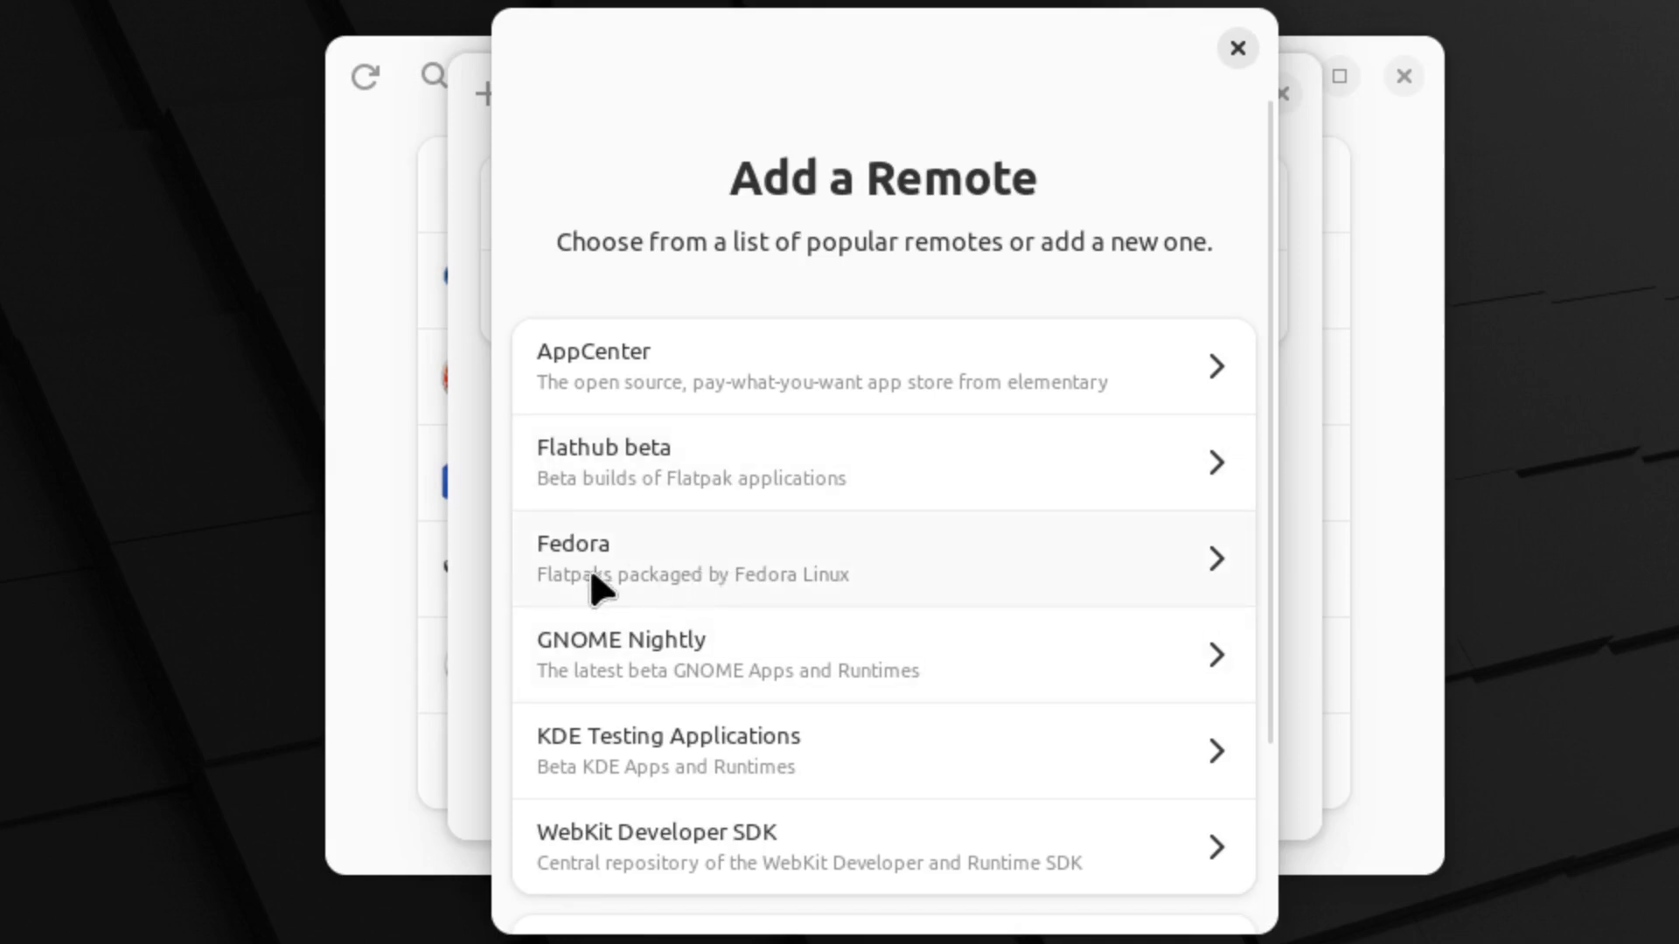
# Try Fedora and Add a Repo File, then choose Add a Custom Remote instead.
pyautogui.click(648, 573)
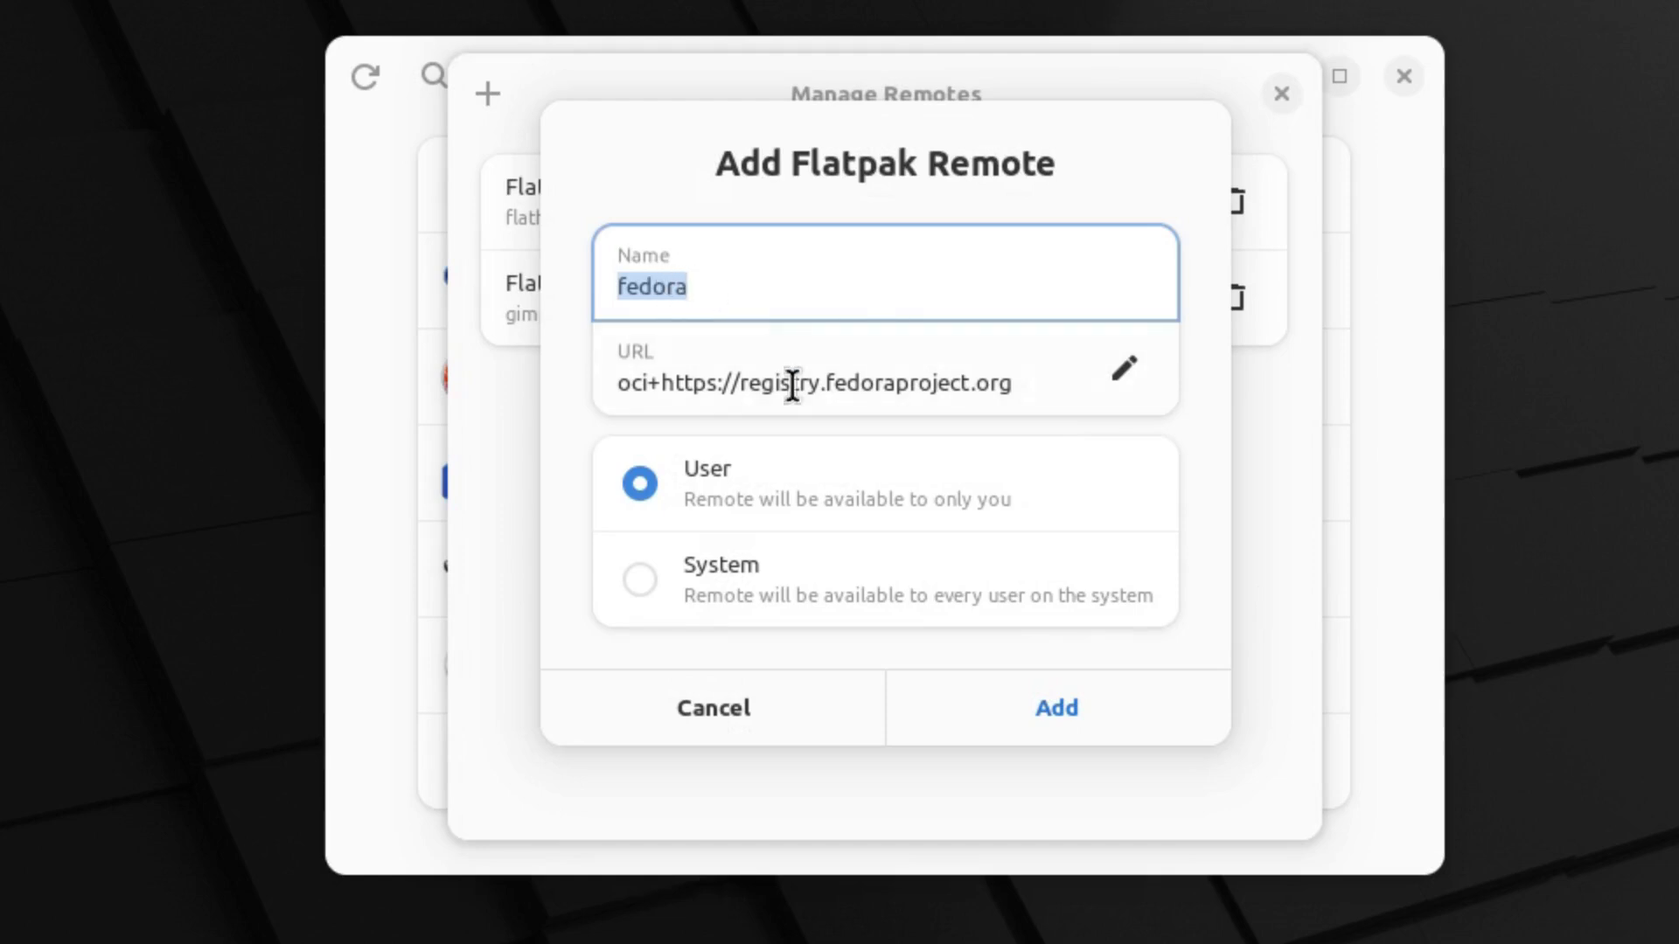
pyautogui.click(799, 708)
pyautogui.click(487, 94)
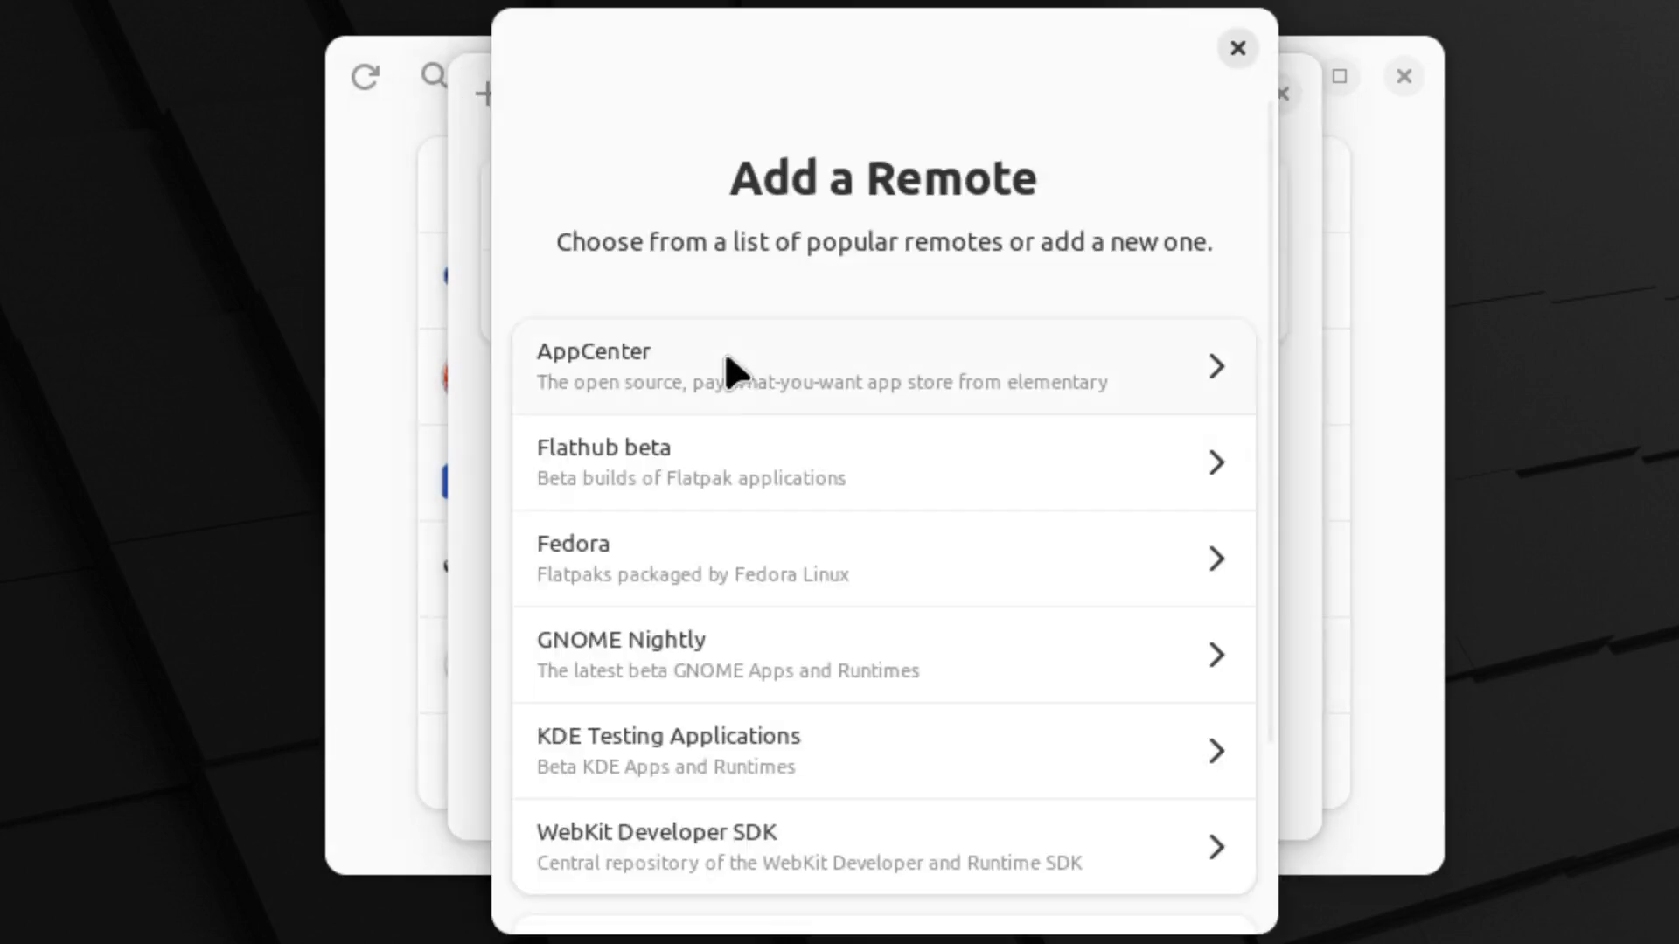
pyautogui.scroll(-2, 857, 647)
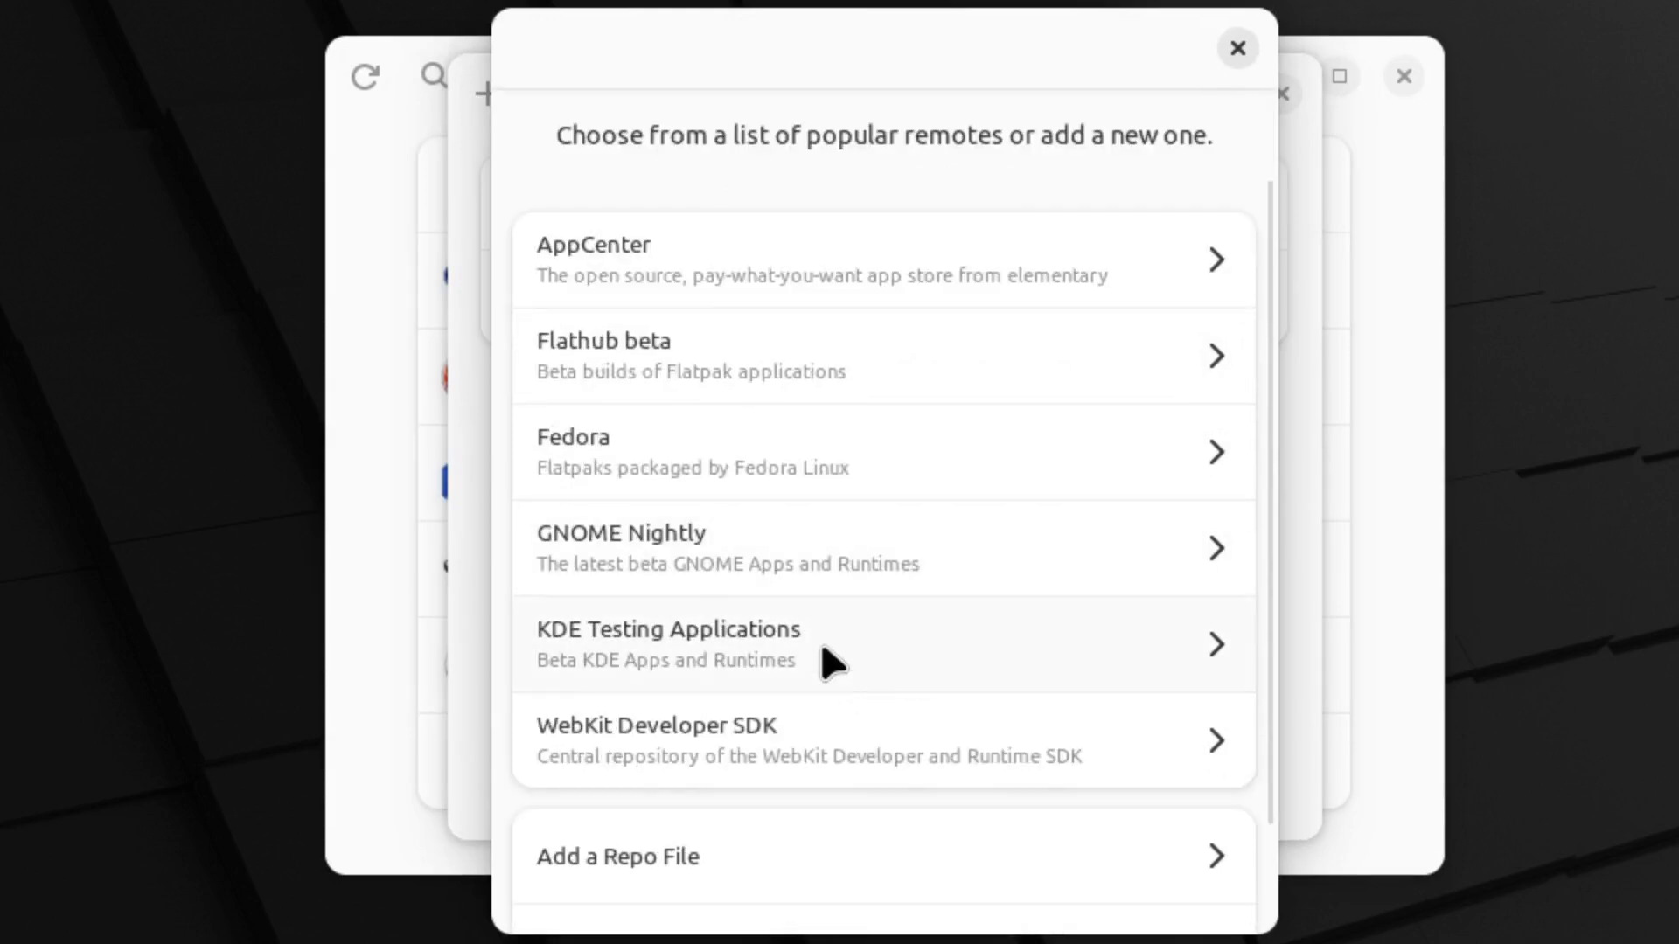
pyautogui.scroll(-2, 839, 642)
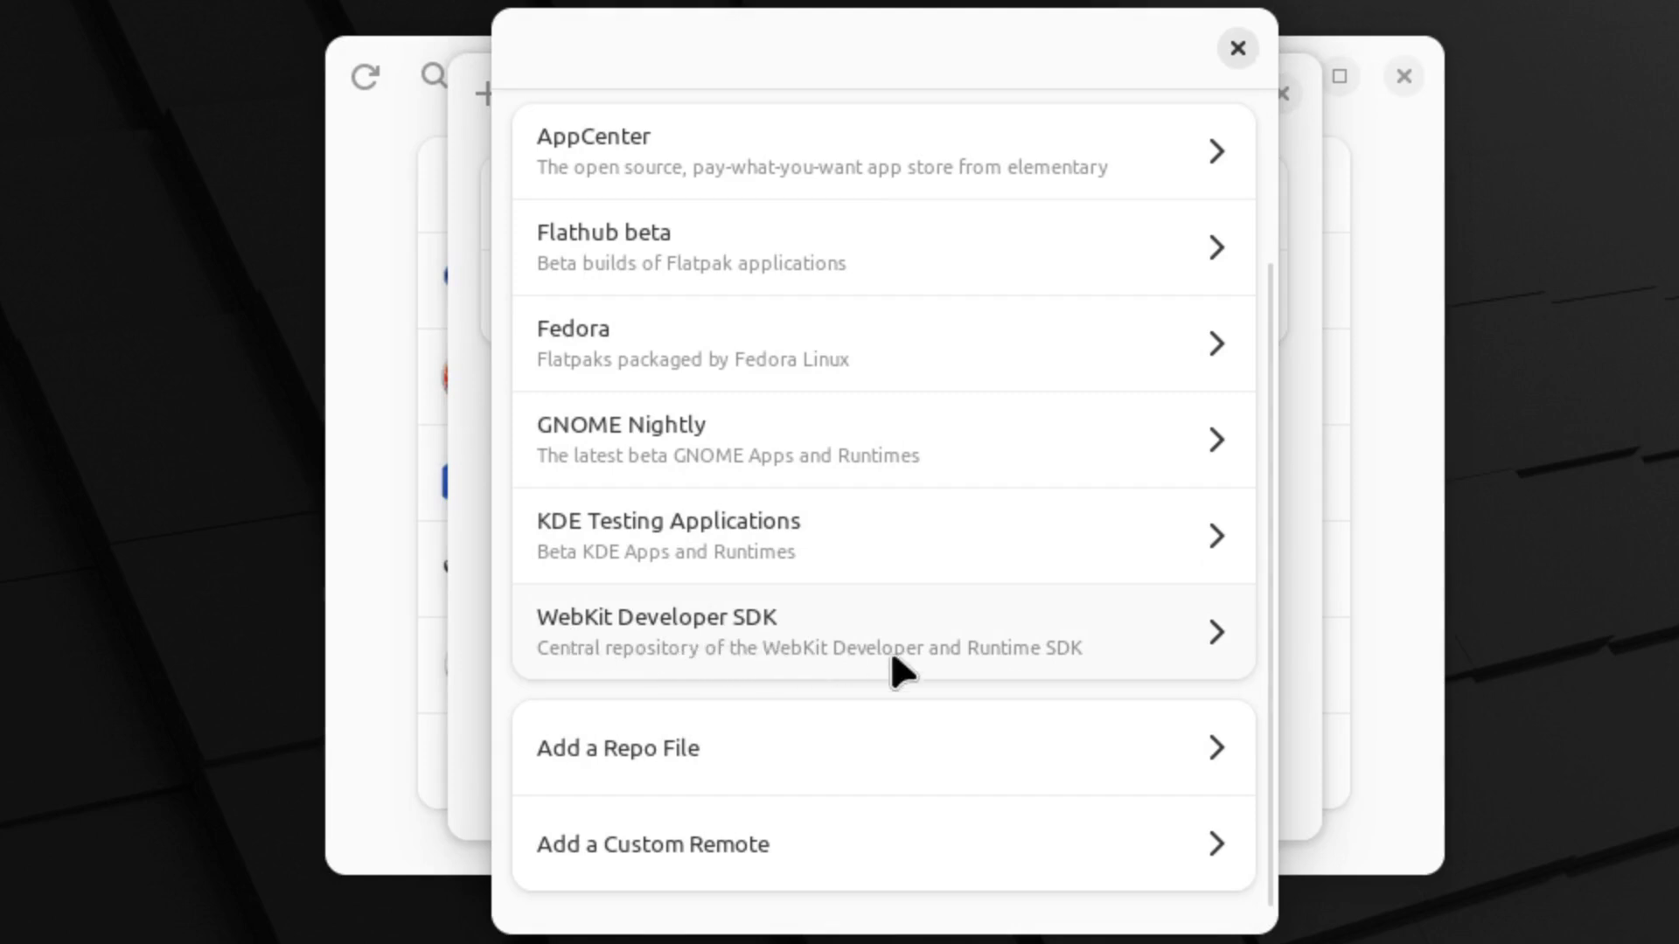
pyautogui.scroll(-1, 958, 655)
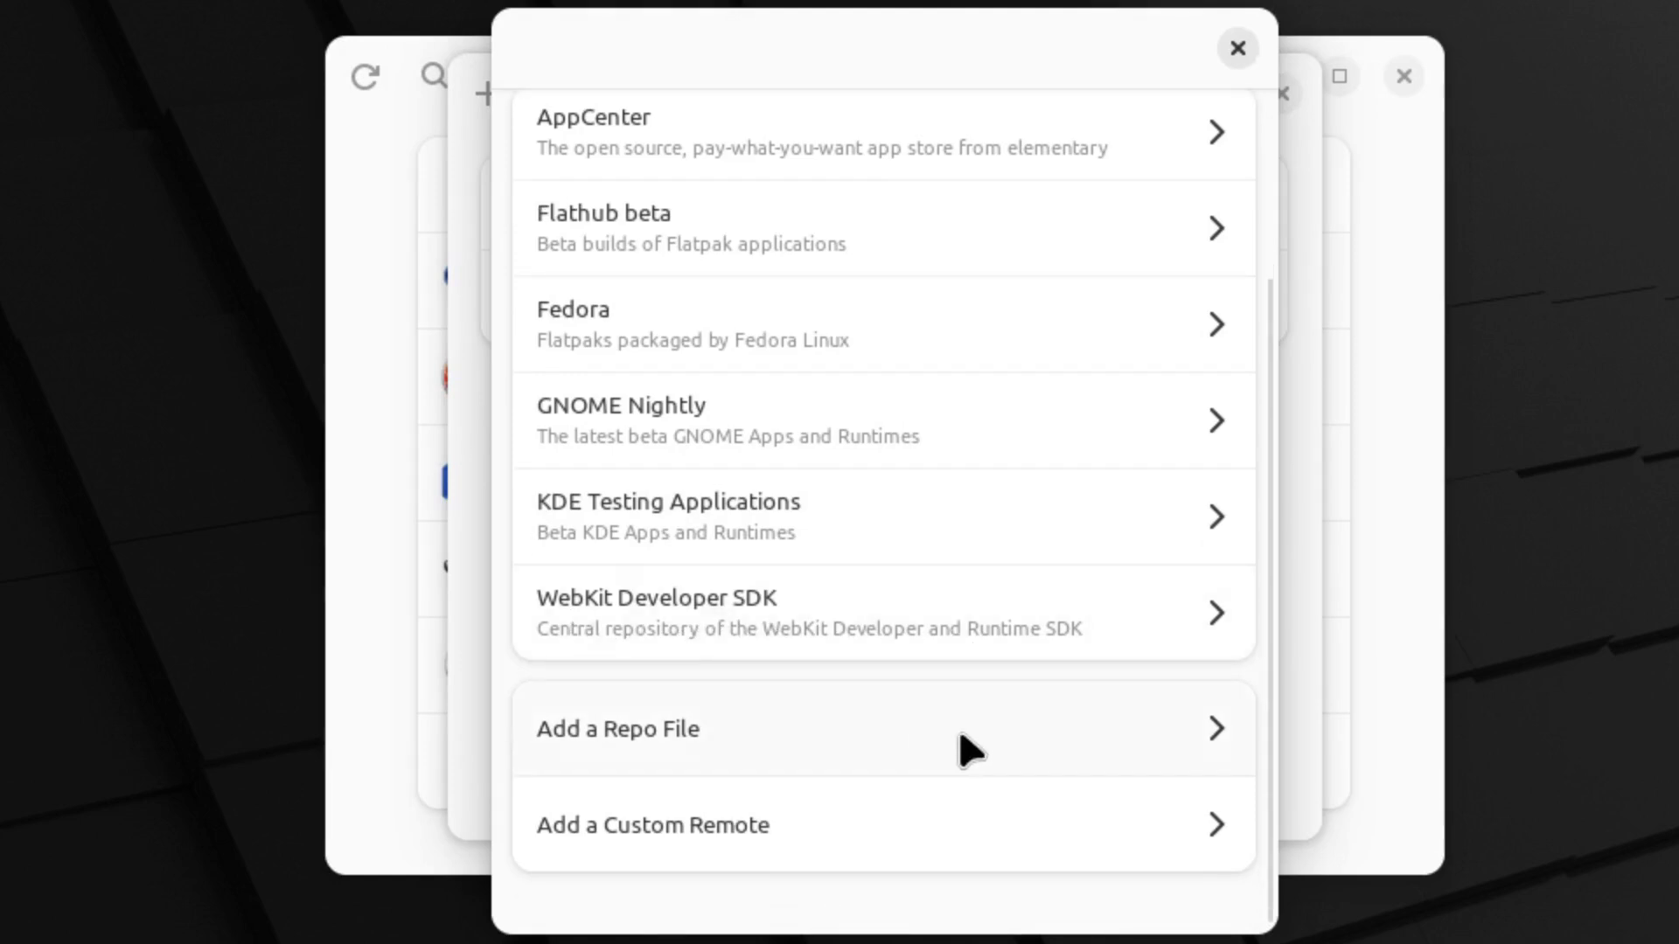
pyautogui.click(999, 739)
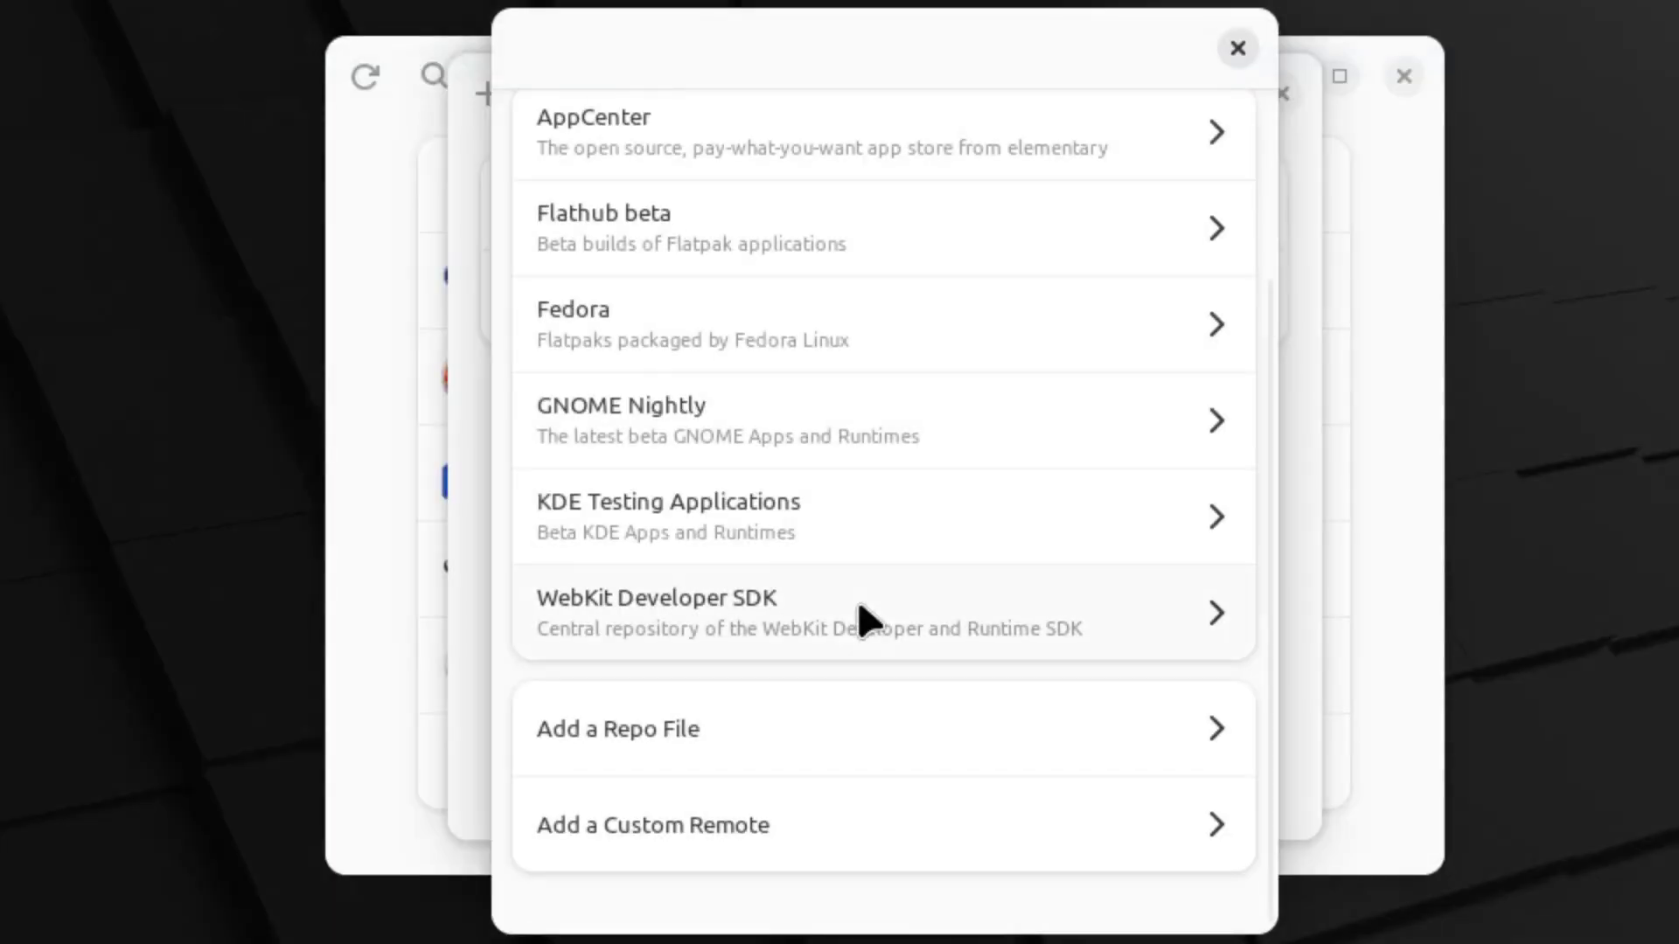
pyautogui.click(957, 825)
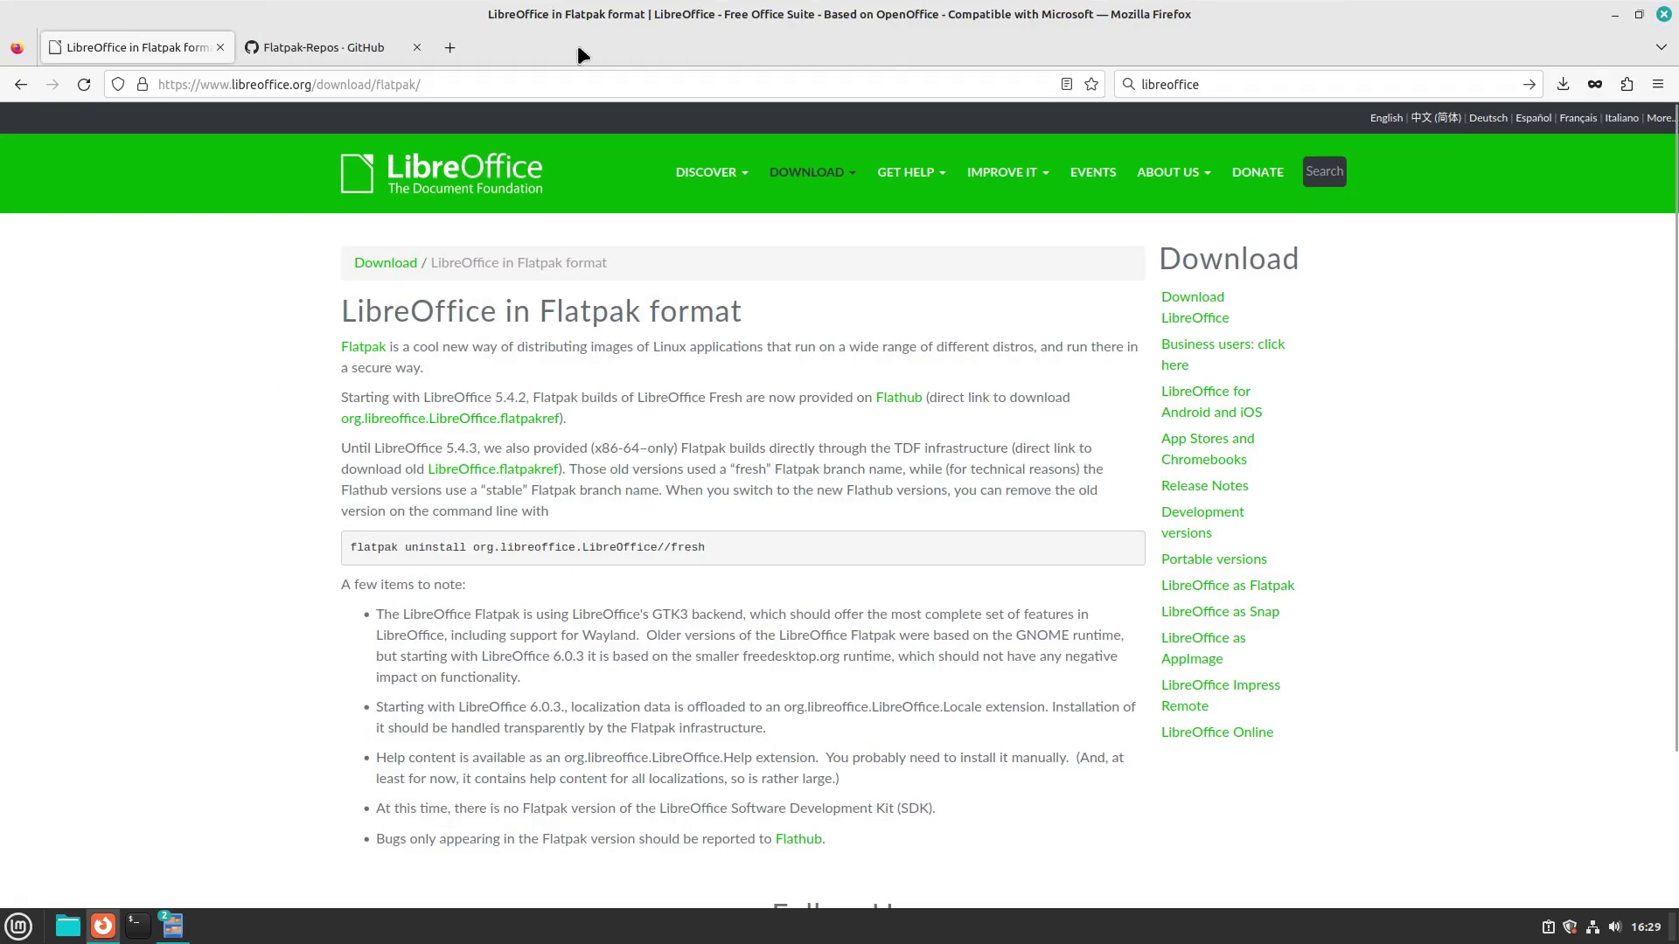
# In the Flatpak-Repos gist, select the gnome-apps flatpakrepo URL on line 15.
pyautogui.click(293, 46)
pyautogui.scroll(-2, 1110, 189)
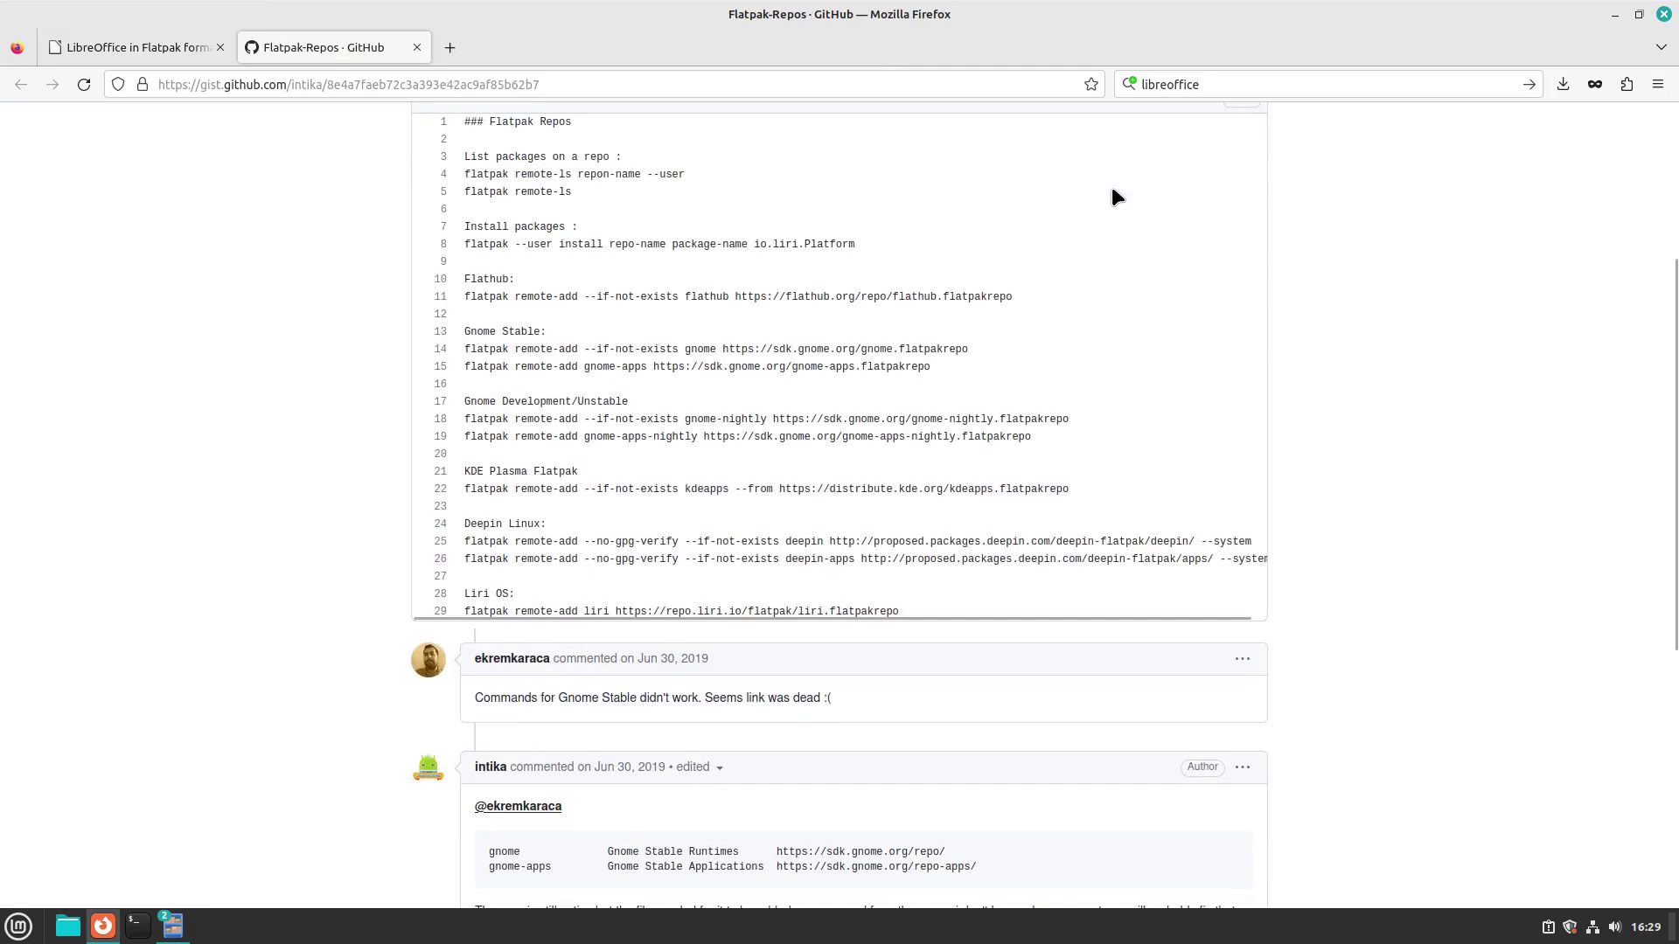
pyautogui.scroll(6, 1302, 366)
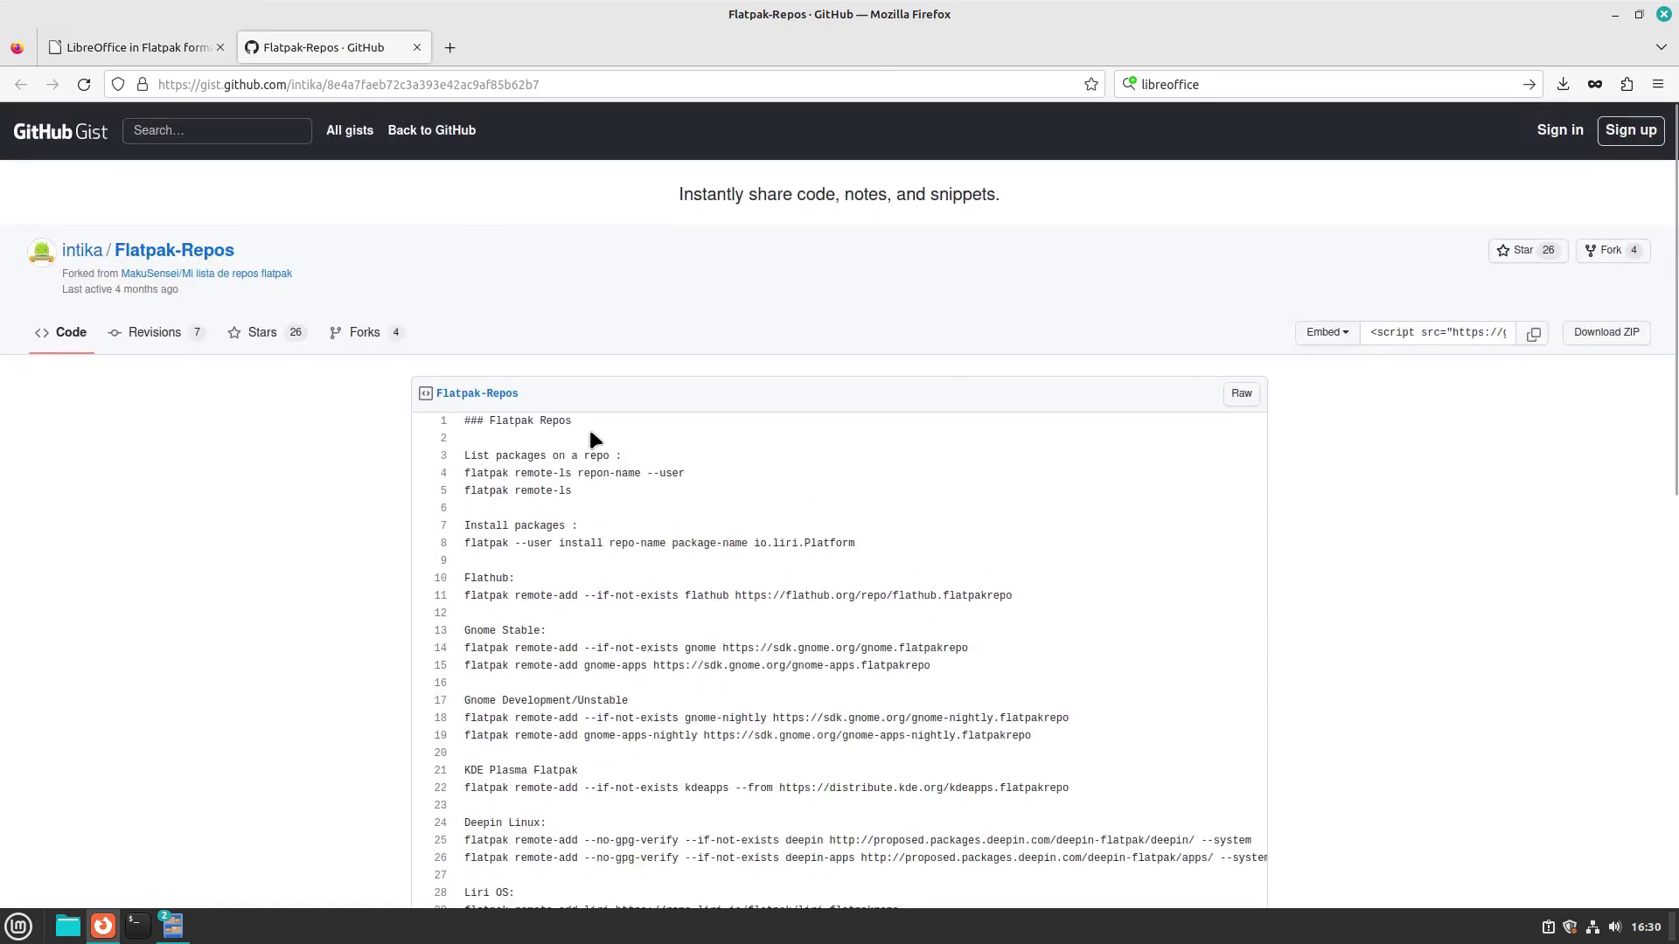
pyautogui.scroll(-1, 589, 437)
pyautogui.scroll(-1, 623, 435)
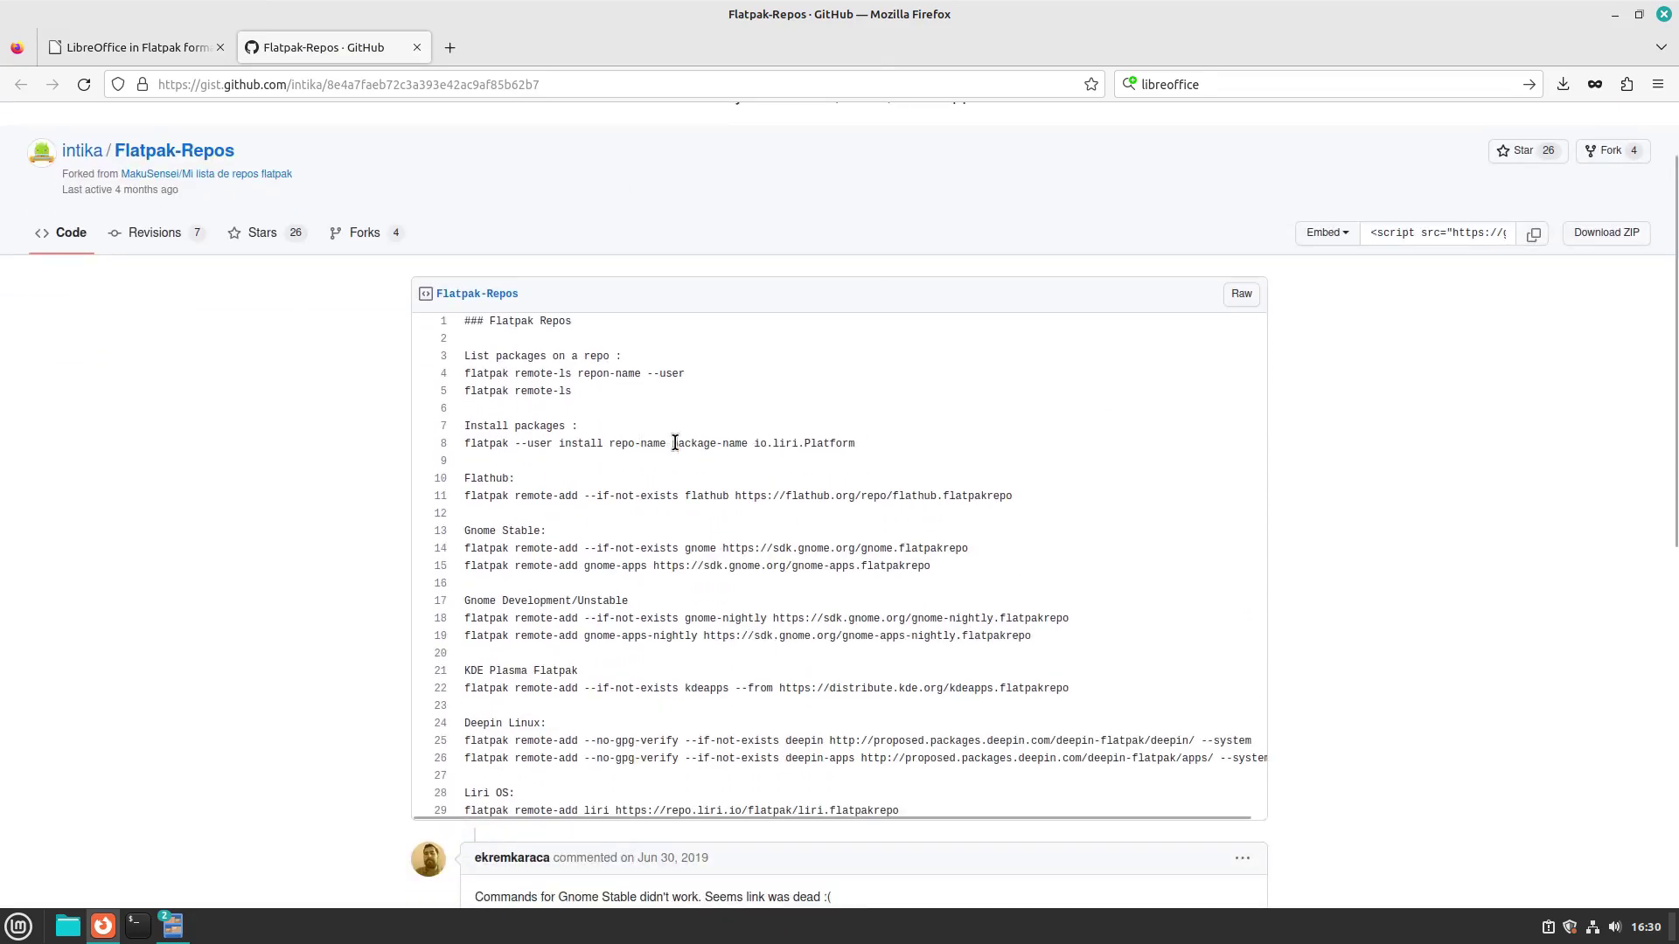
pyautogui.moveTo(932, 566); pyautogui.dragTo(740, 559)
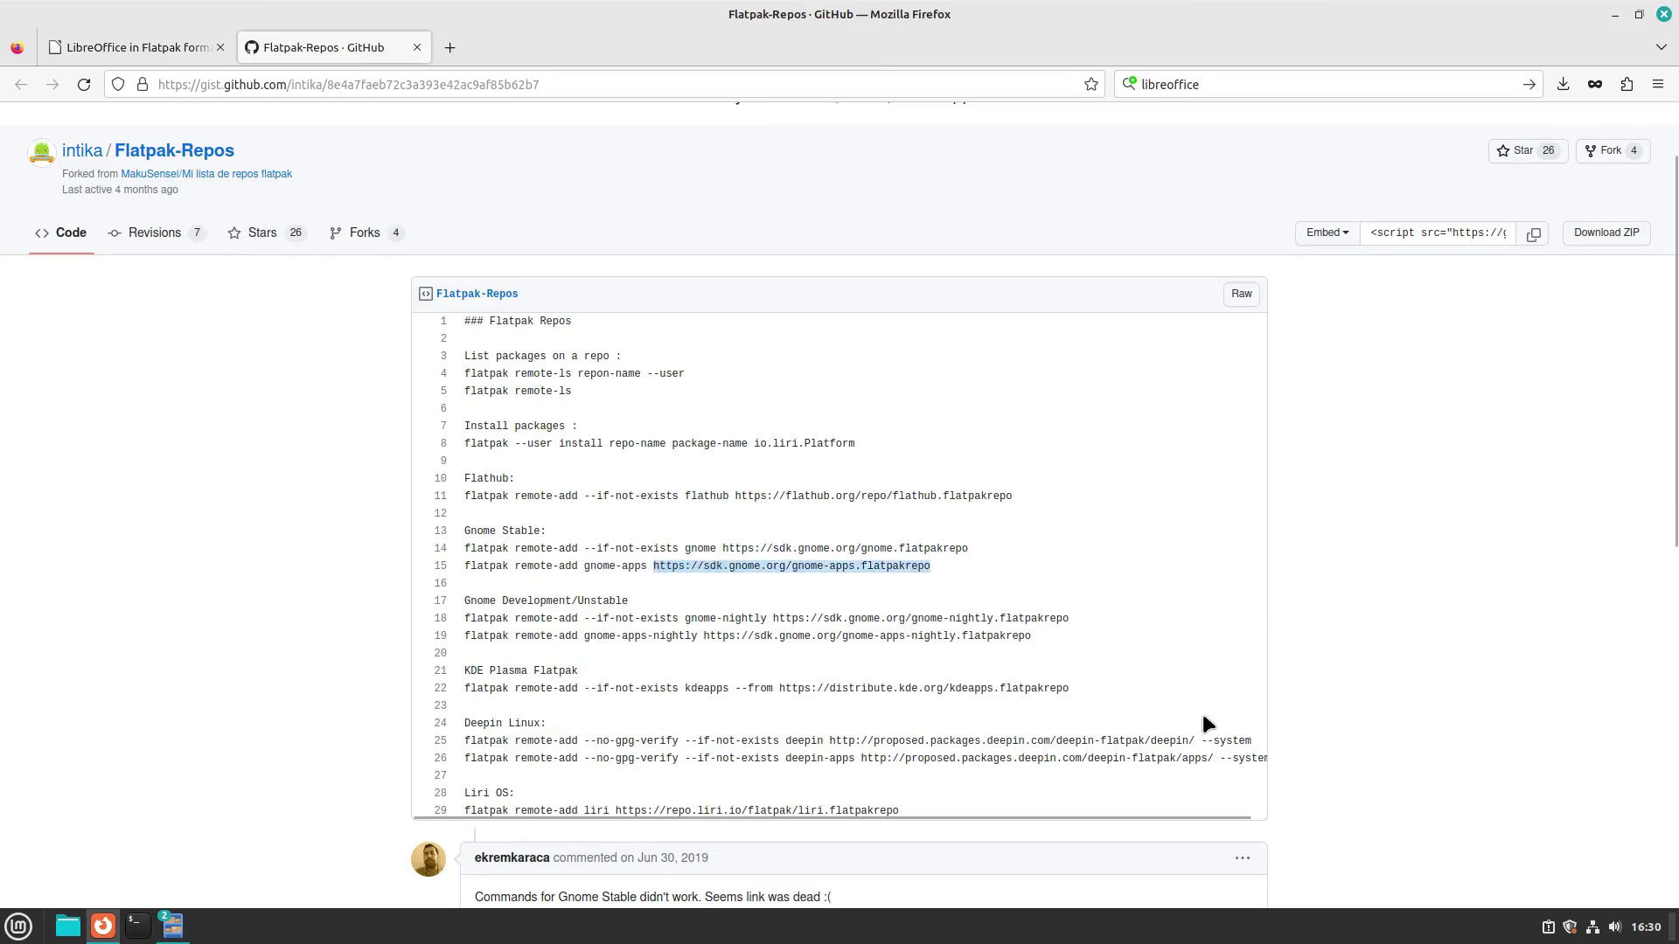
pyautogui.click(172, 926)
# Submit remote 'GnomeStable' with the pasted GNOME apps URL, which Warehouse fails to add.
pyautogui.write('G')
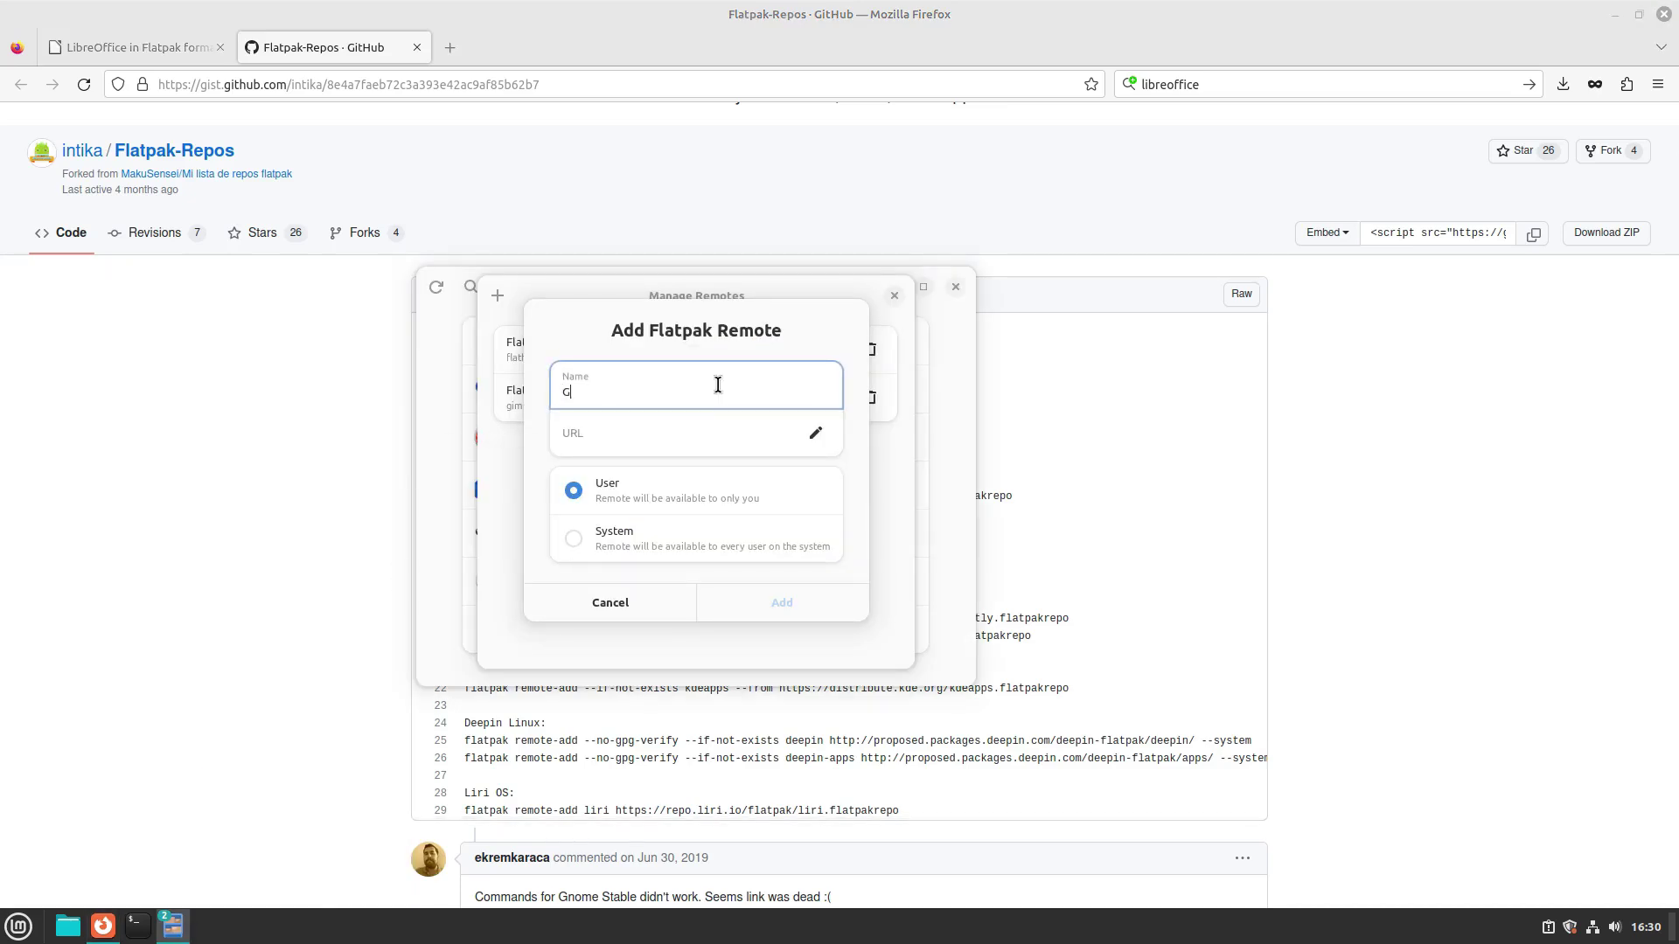
pyautogui.write('nomeStable')
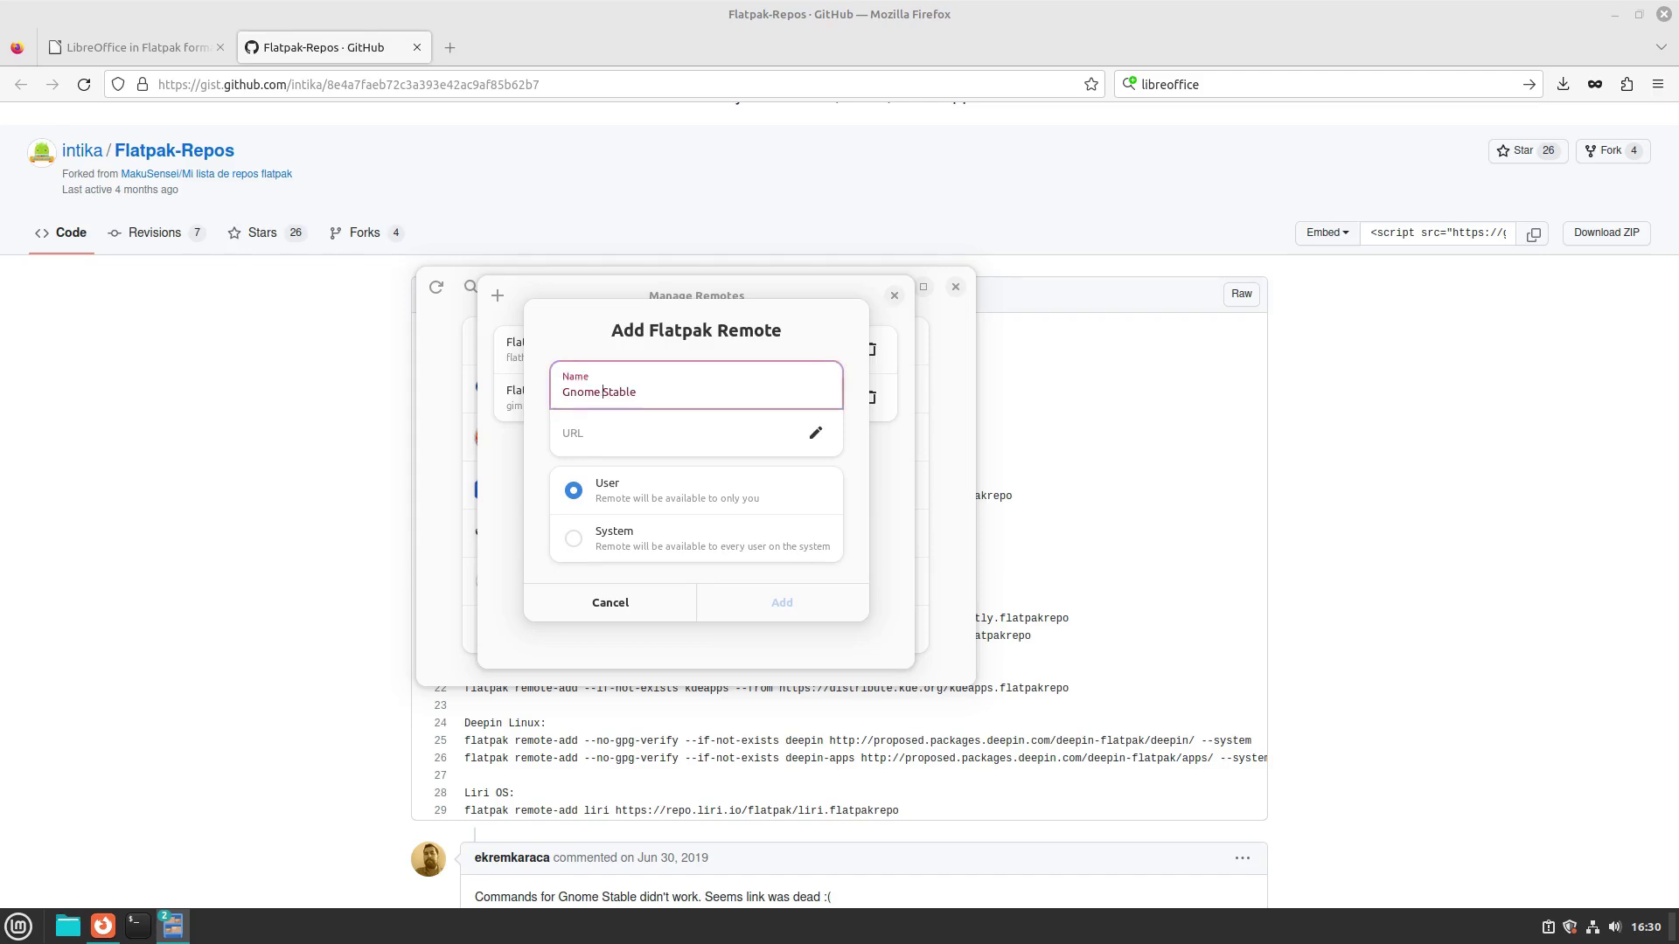
pyautogui.press('BackSpace')
pyautogui.press('Tab')
pyautogui.write('https://sdk.gnome.org/gnome-apps.flatpakrepo')
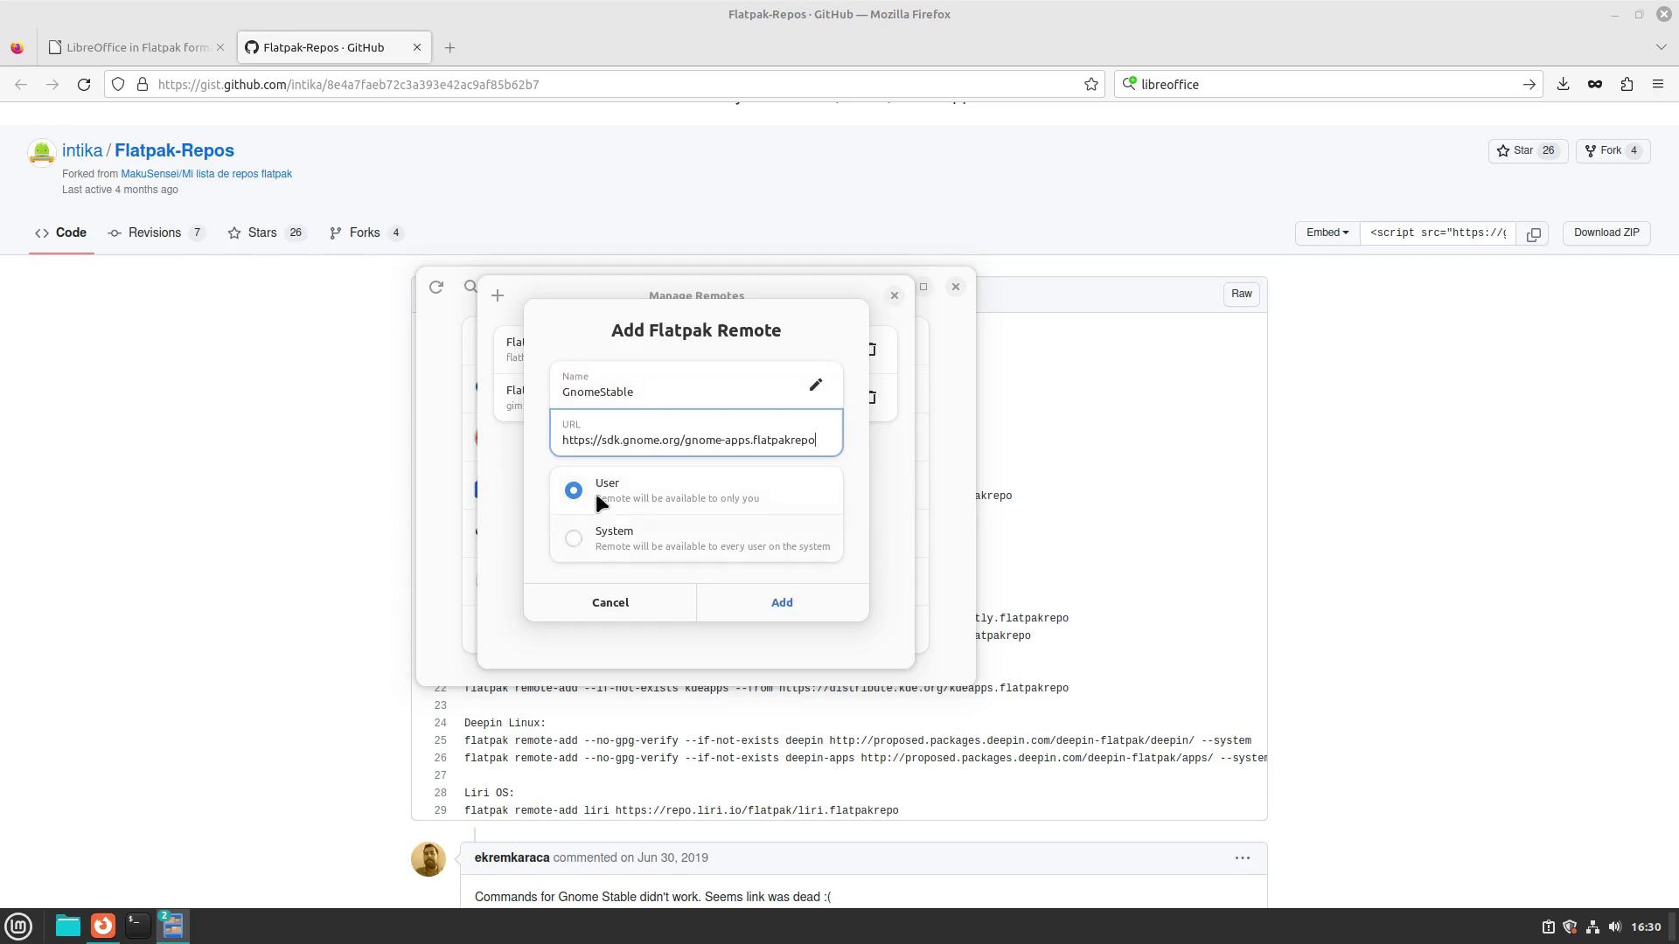
pyautogui.click(780, 602)
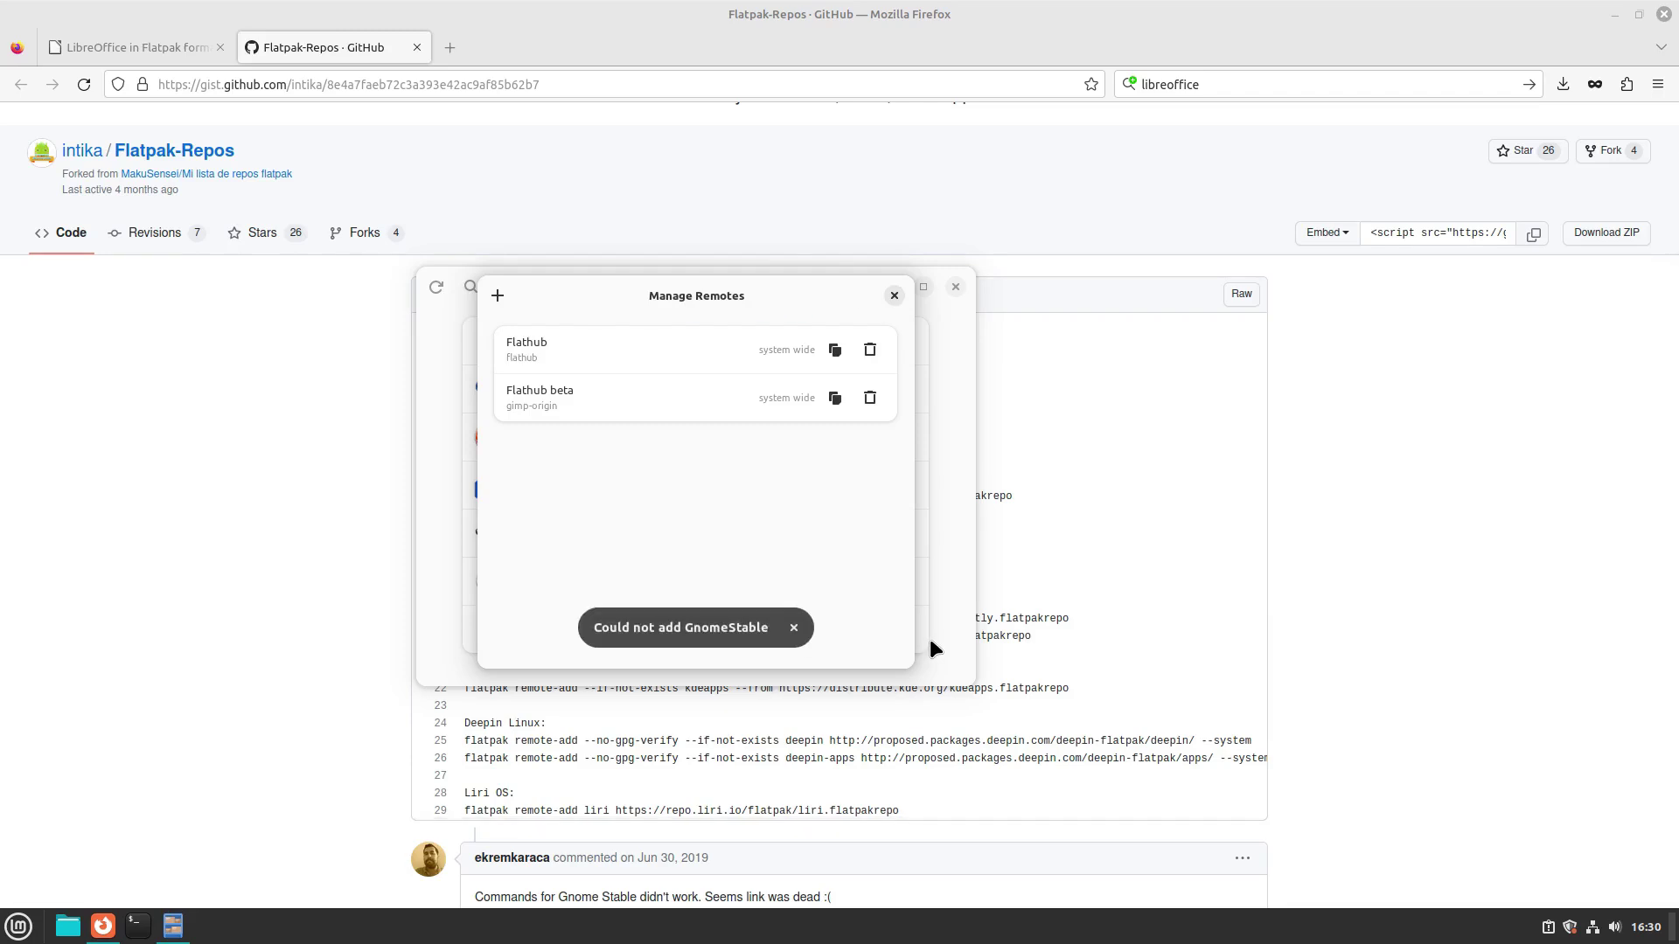
pyautogui.click(498, 296)
pyautogui.click(1173, 545)
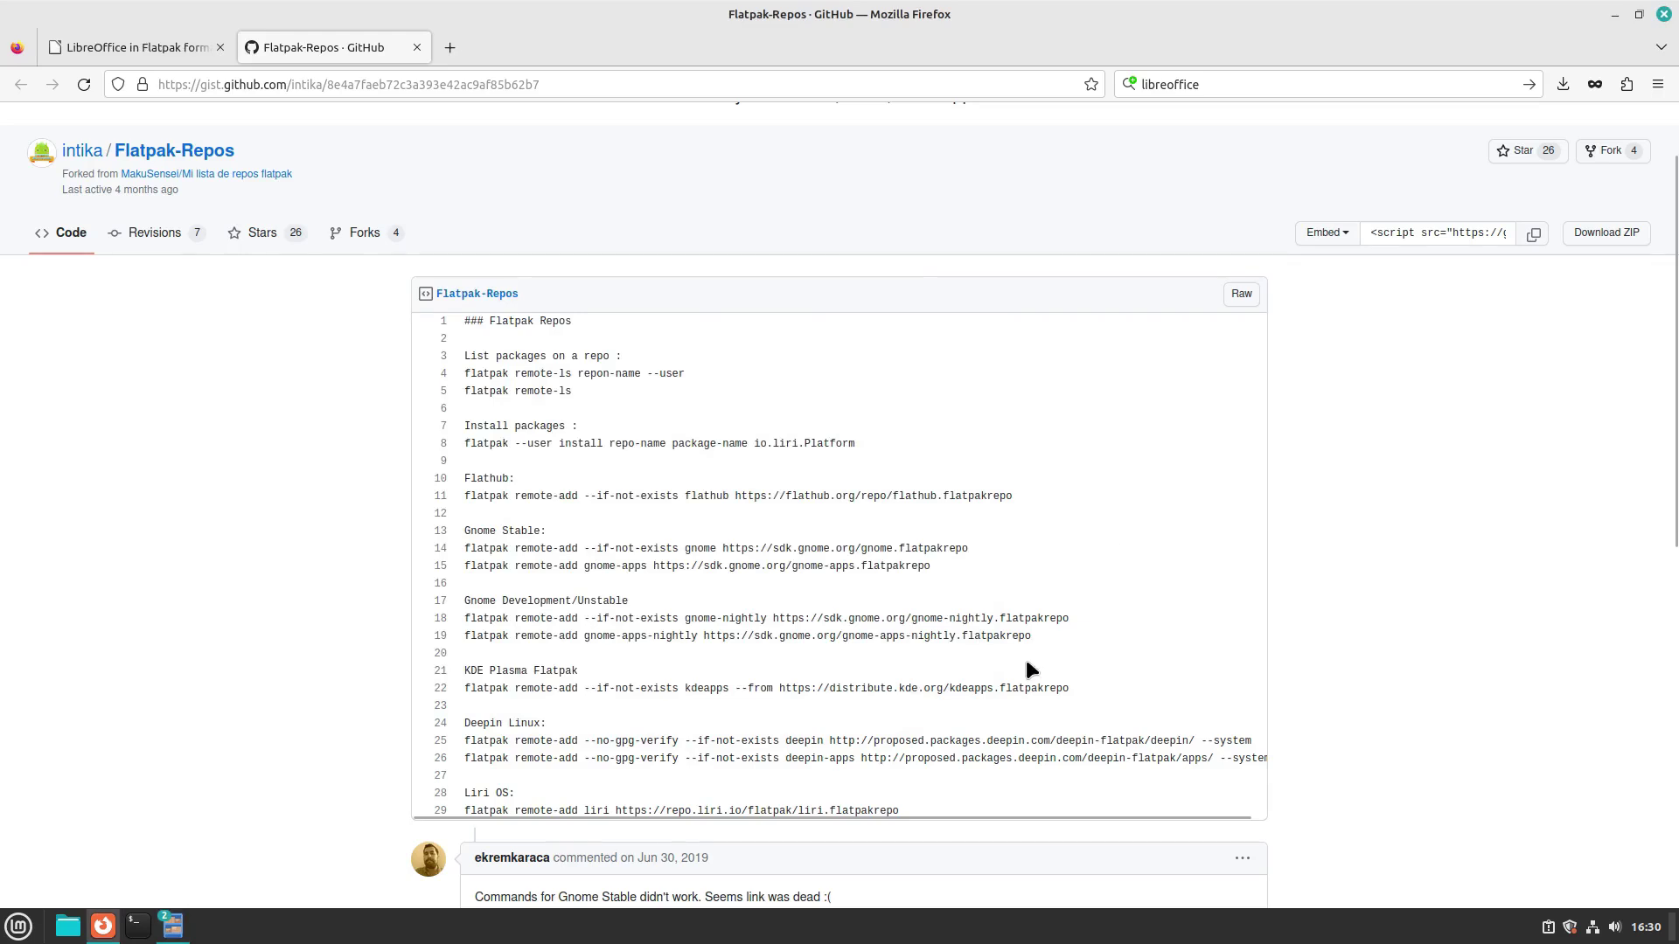
# Add custom remote 'KDEStable' using the kdeapps flatpakrepo URL copied from gist line 22.
pyautogui.moveTo(1085, 686); pyautogui.dragTo(780, 687)
pyautogui.hotkey('ctrl', 'c')
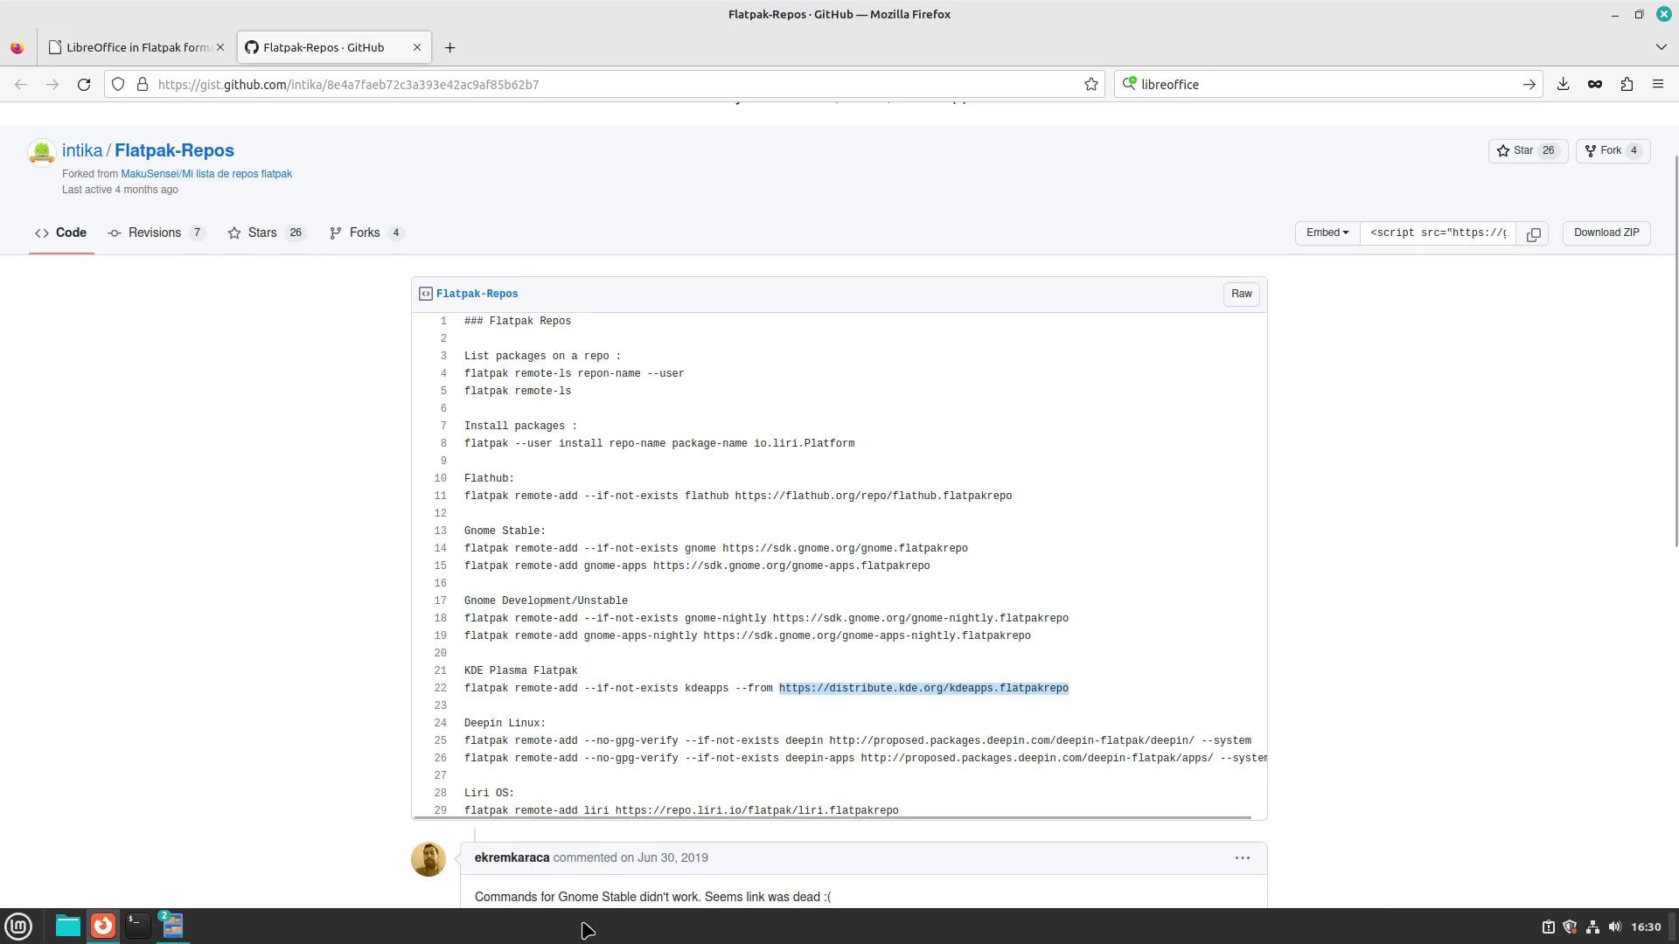
pyautogui.click(175, 926)
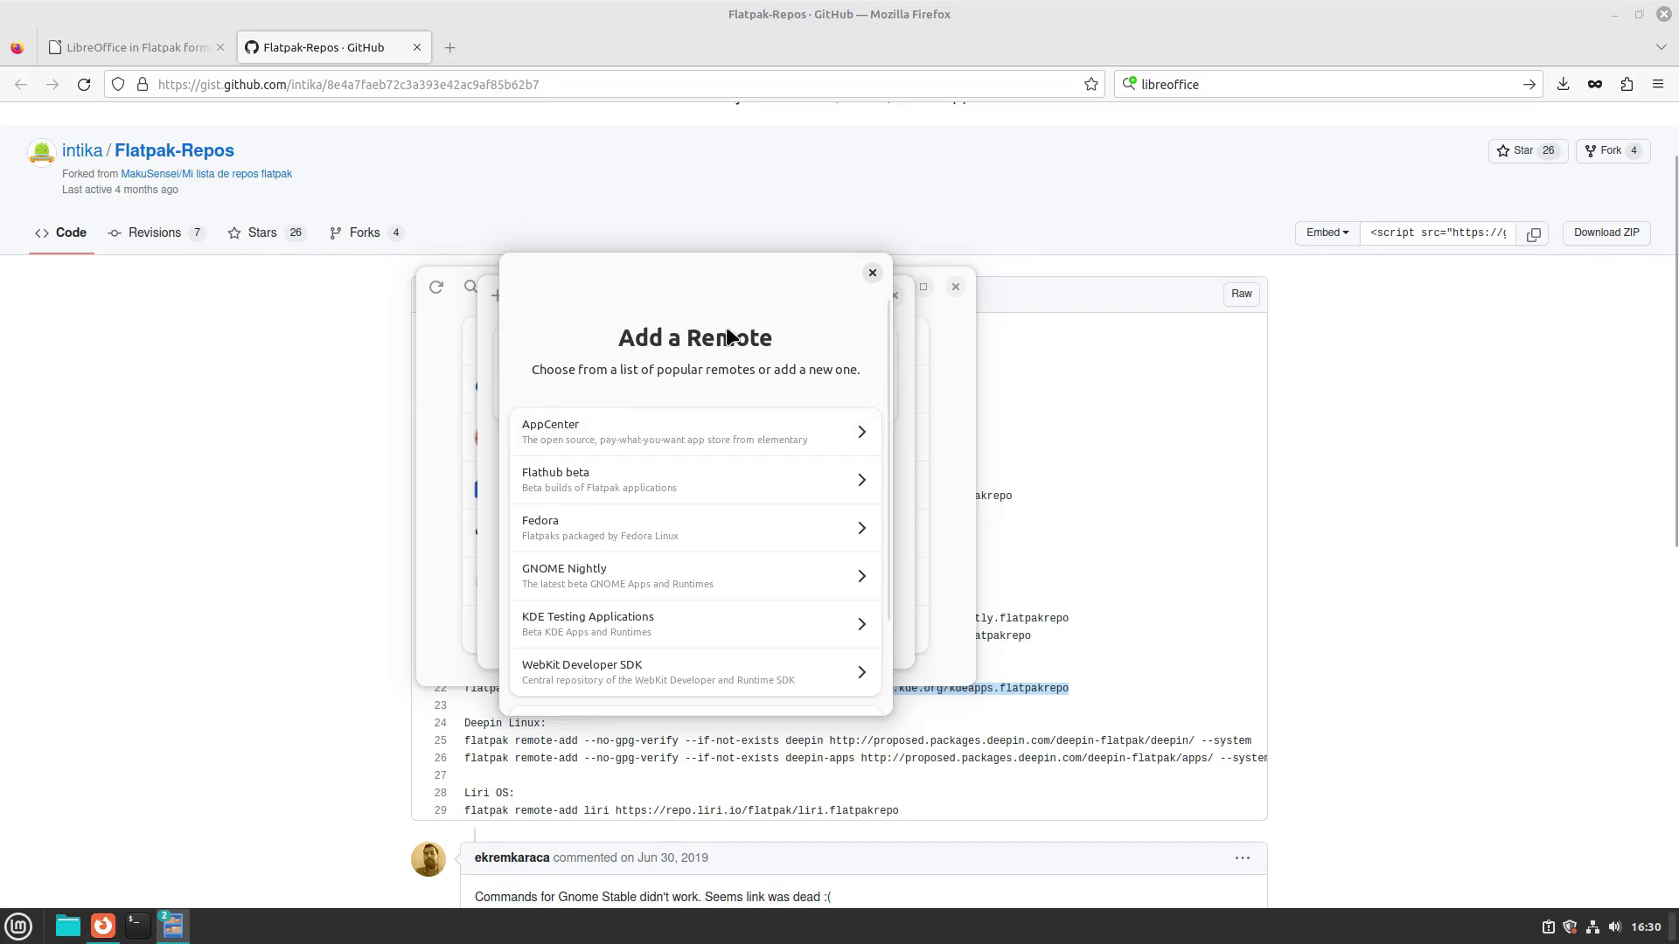
pyautogui.scroll(-2, 748, 679)
pyautogui.click(684, 663)
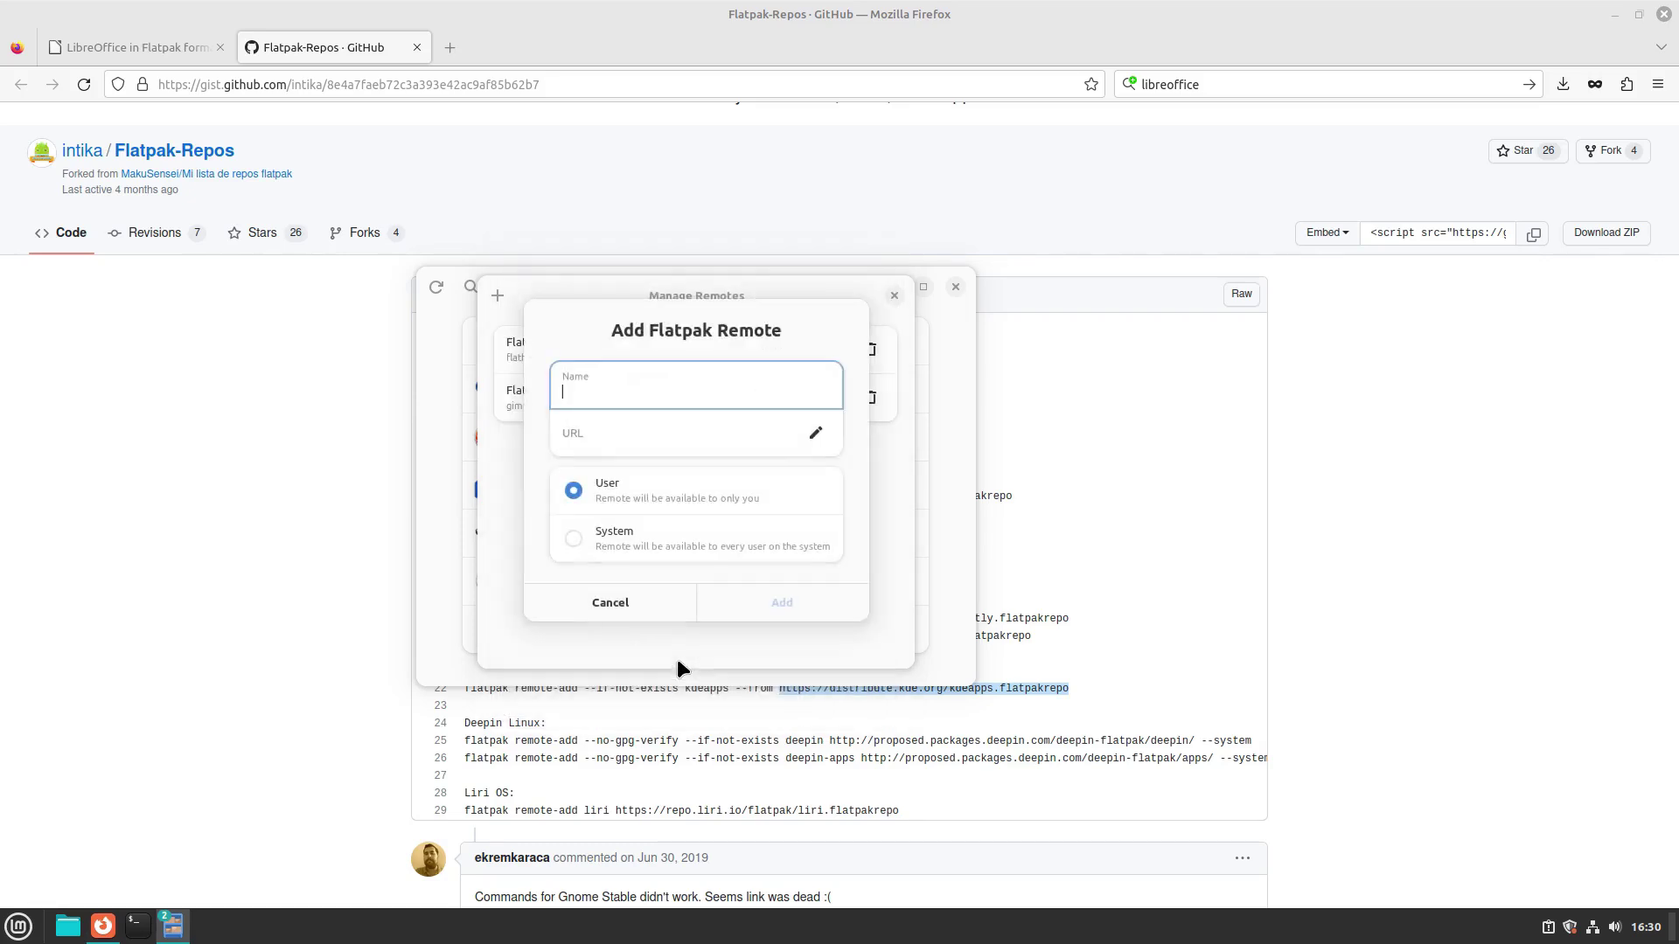
pyautogui.write('KDEStable')
pyautogui.press('Tab')
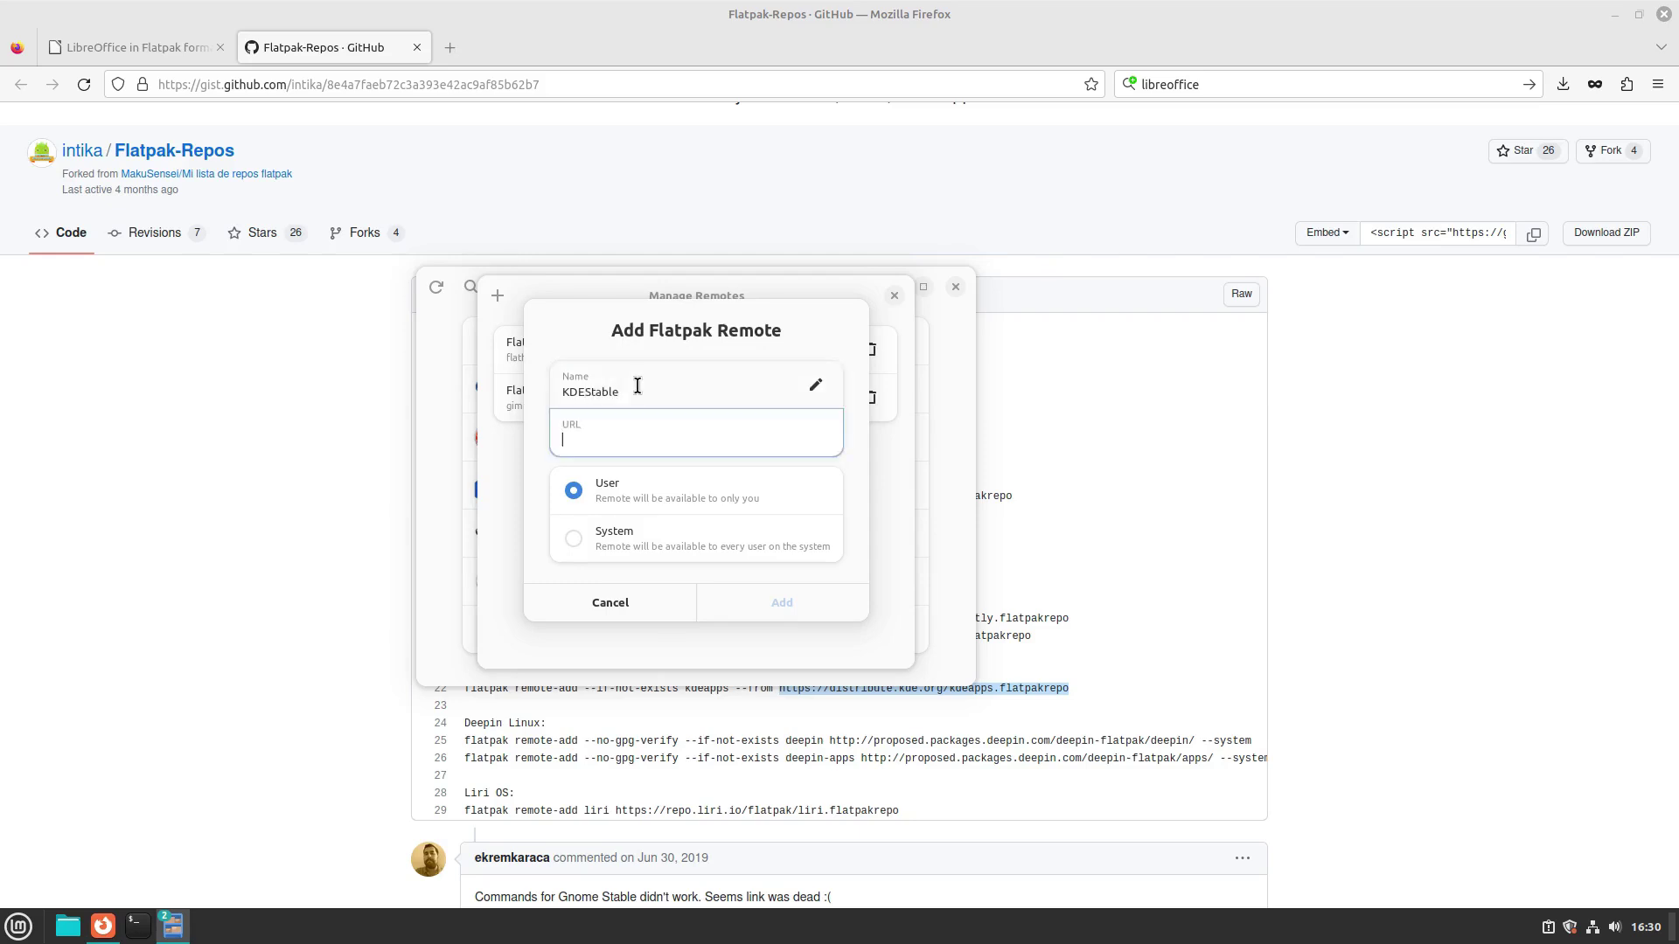
pyautogui.hotkey('ctrl', 'v')
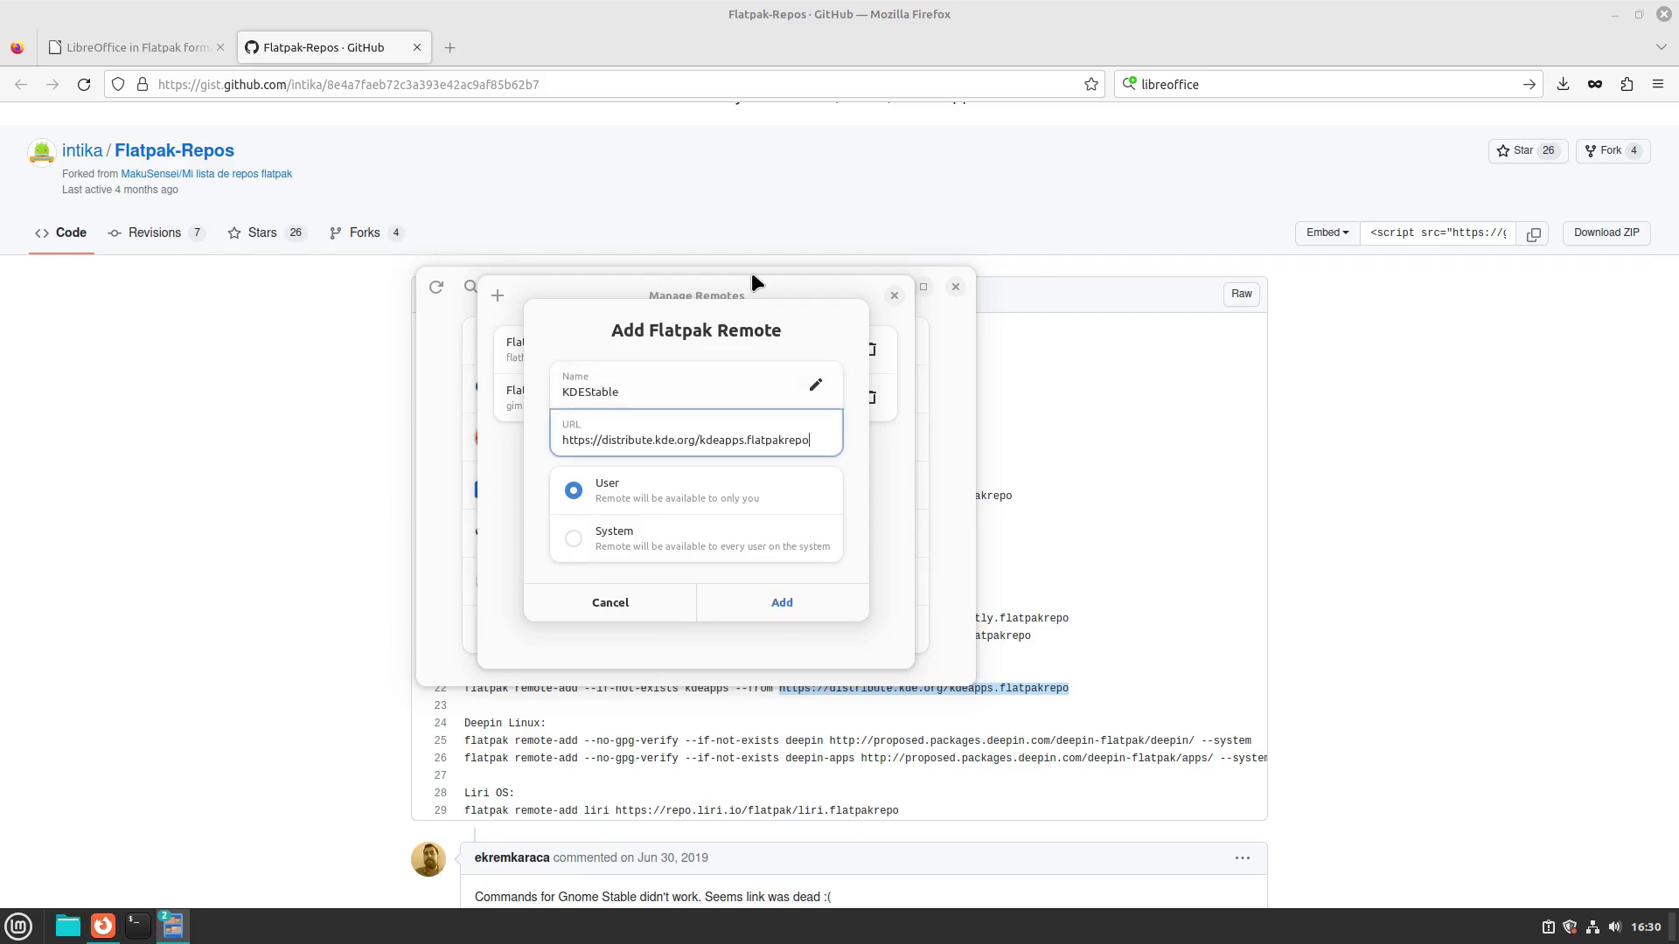
pyautogui.click(794, 601)
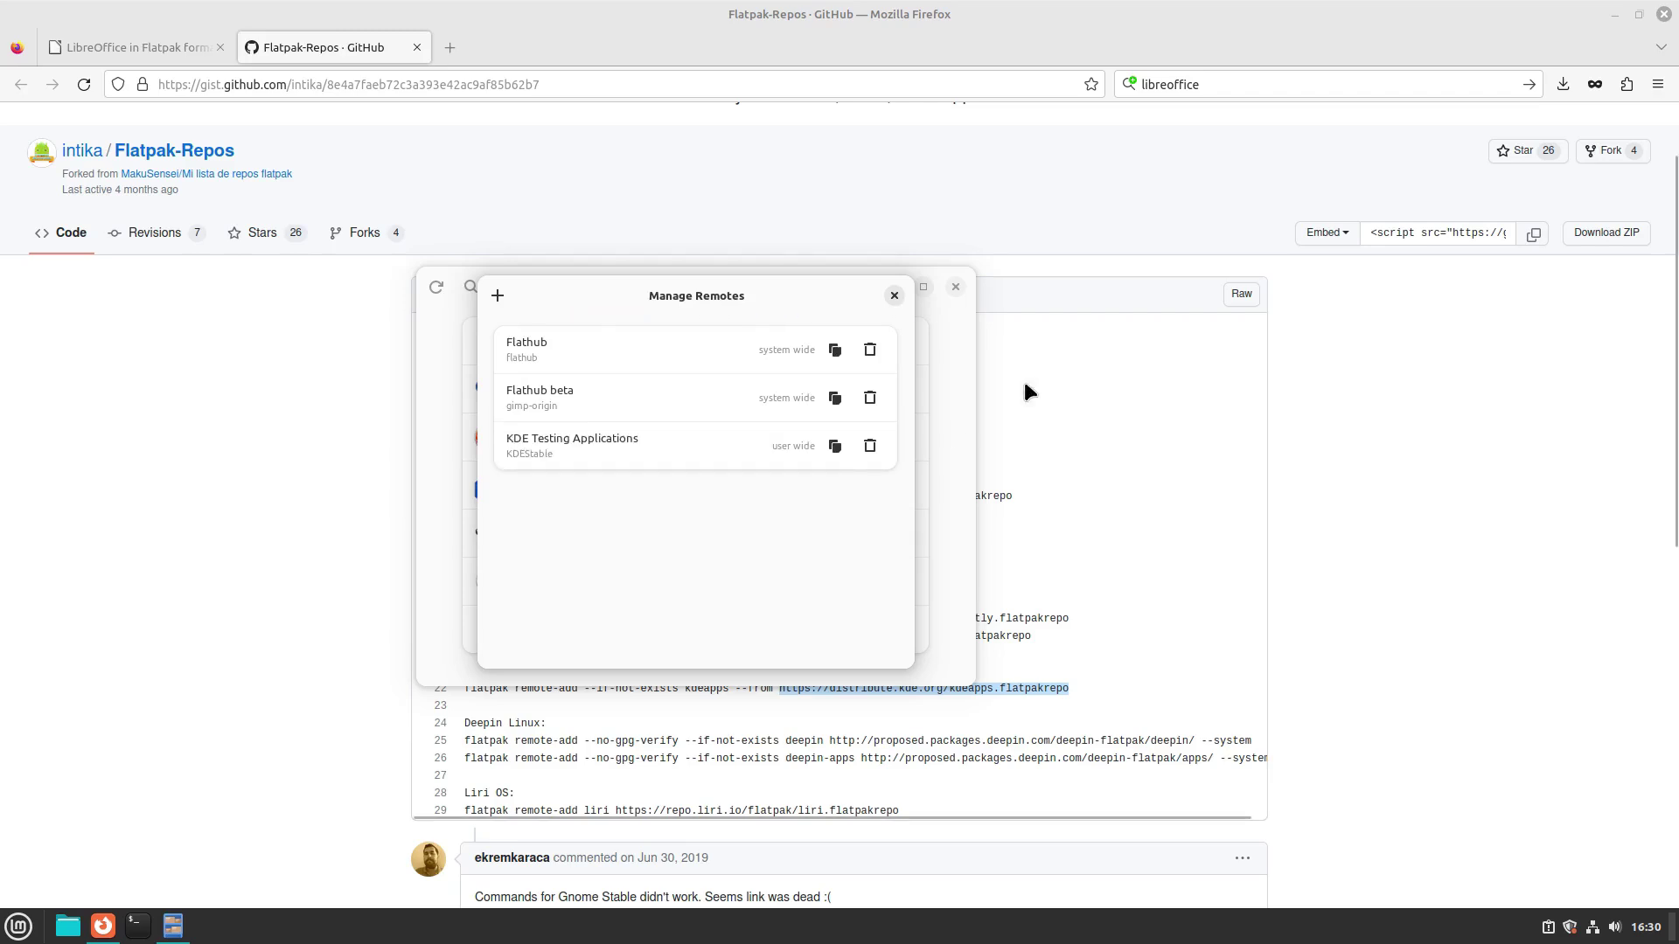
pyautogui.click(1388, 512)
pyautogui.scroll(-5, 1355, 530)
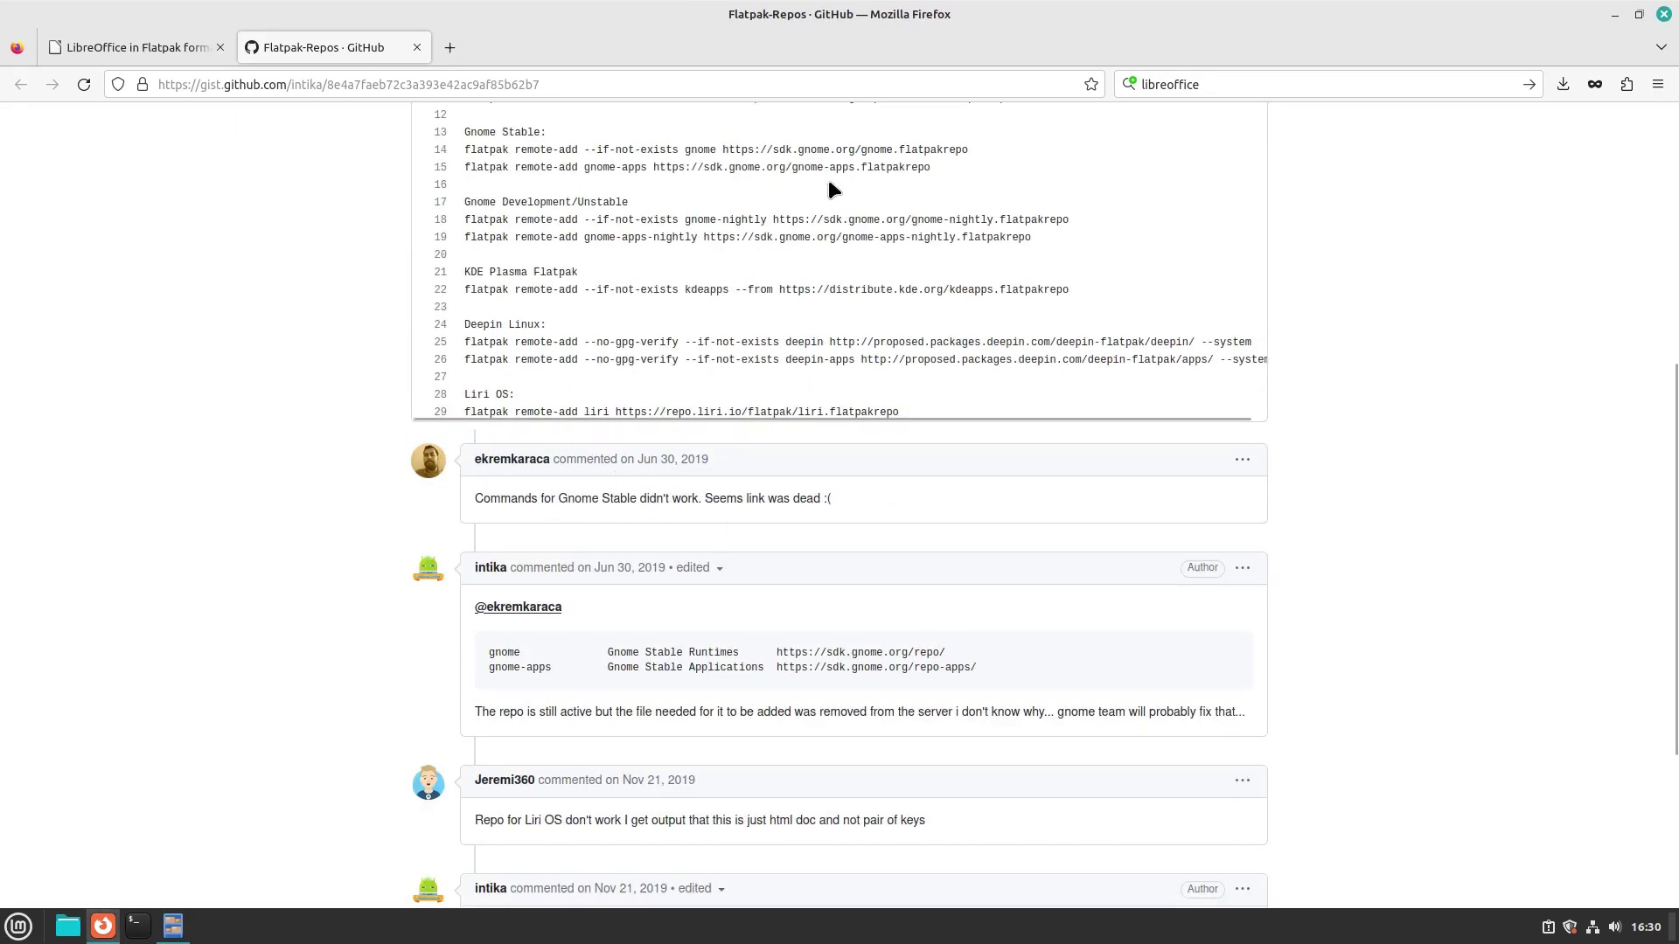
pyautogui.scroll(5, 757, 792)
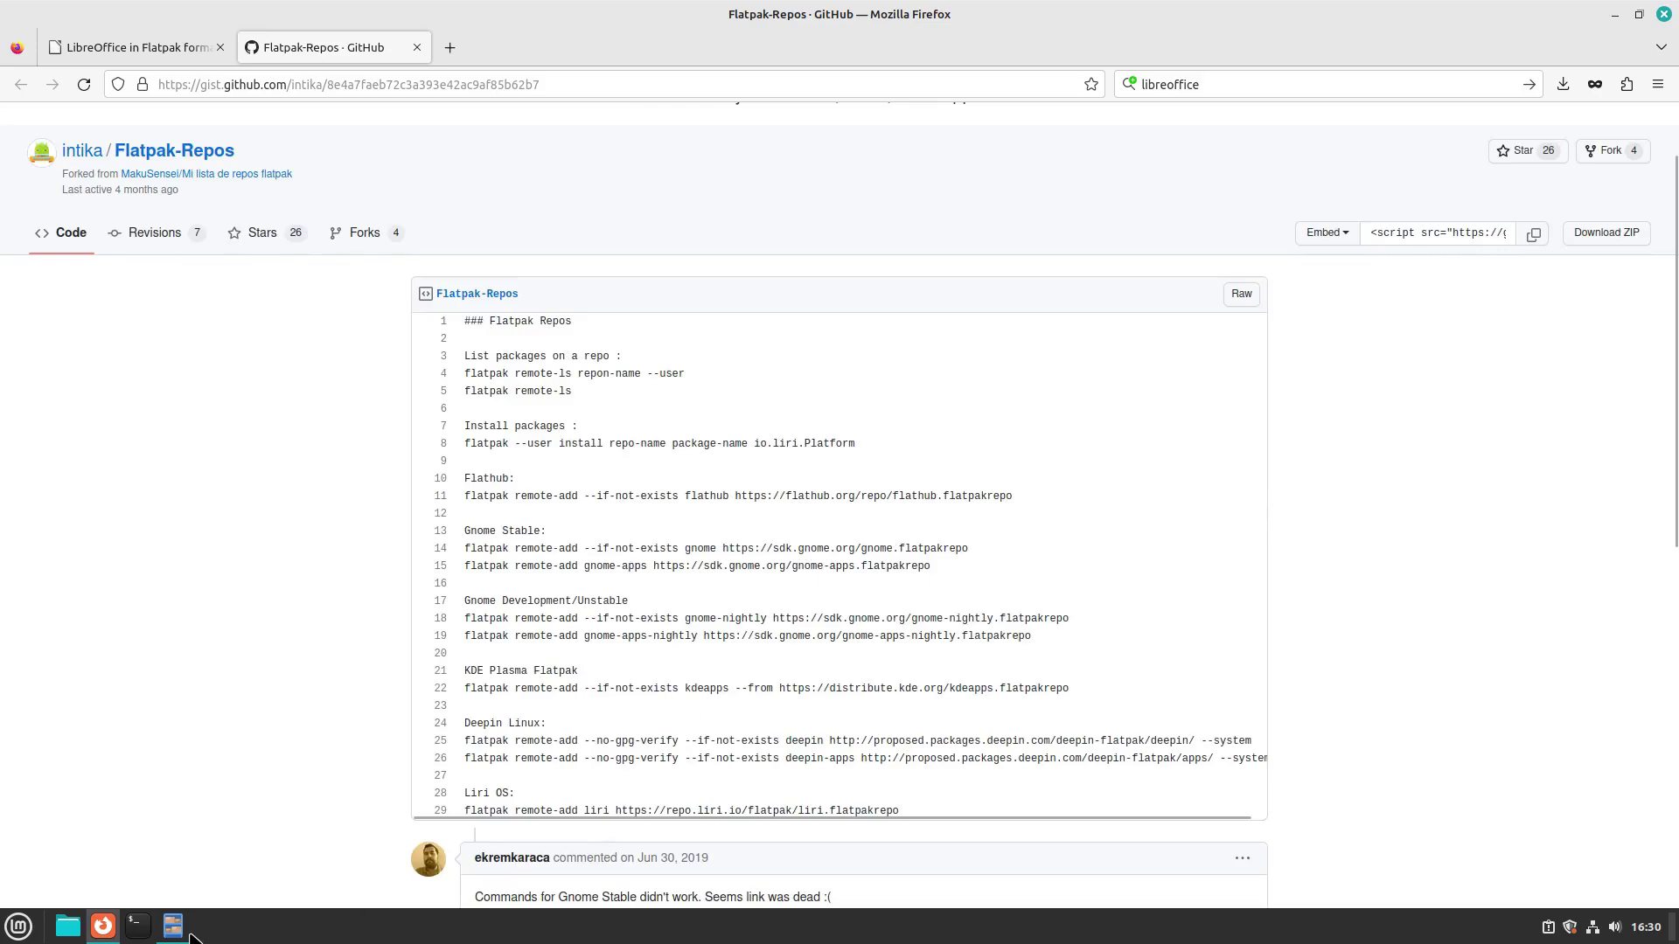
pyautogui.click(166, 934)
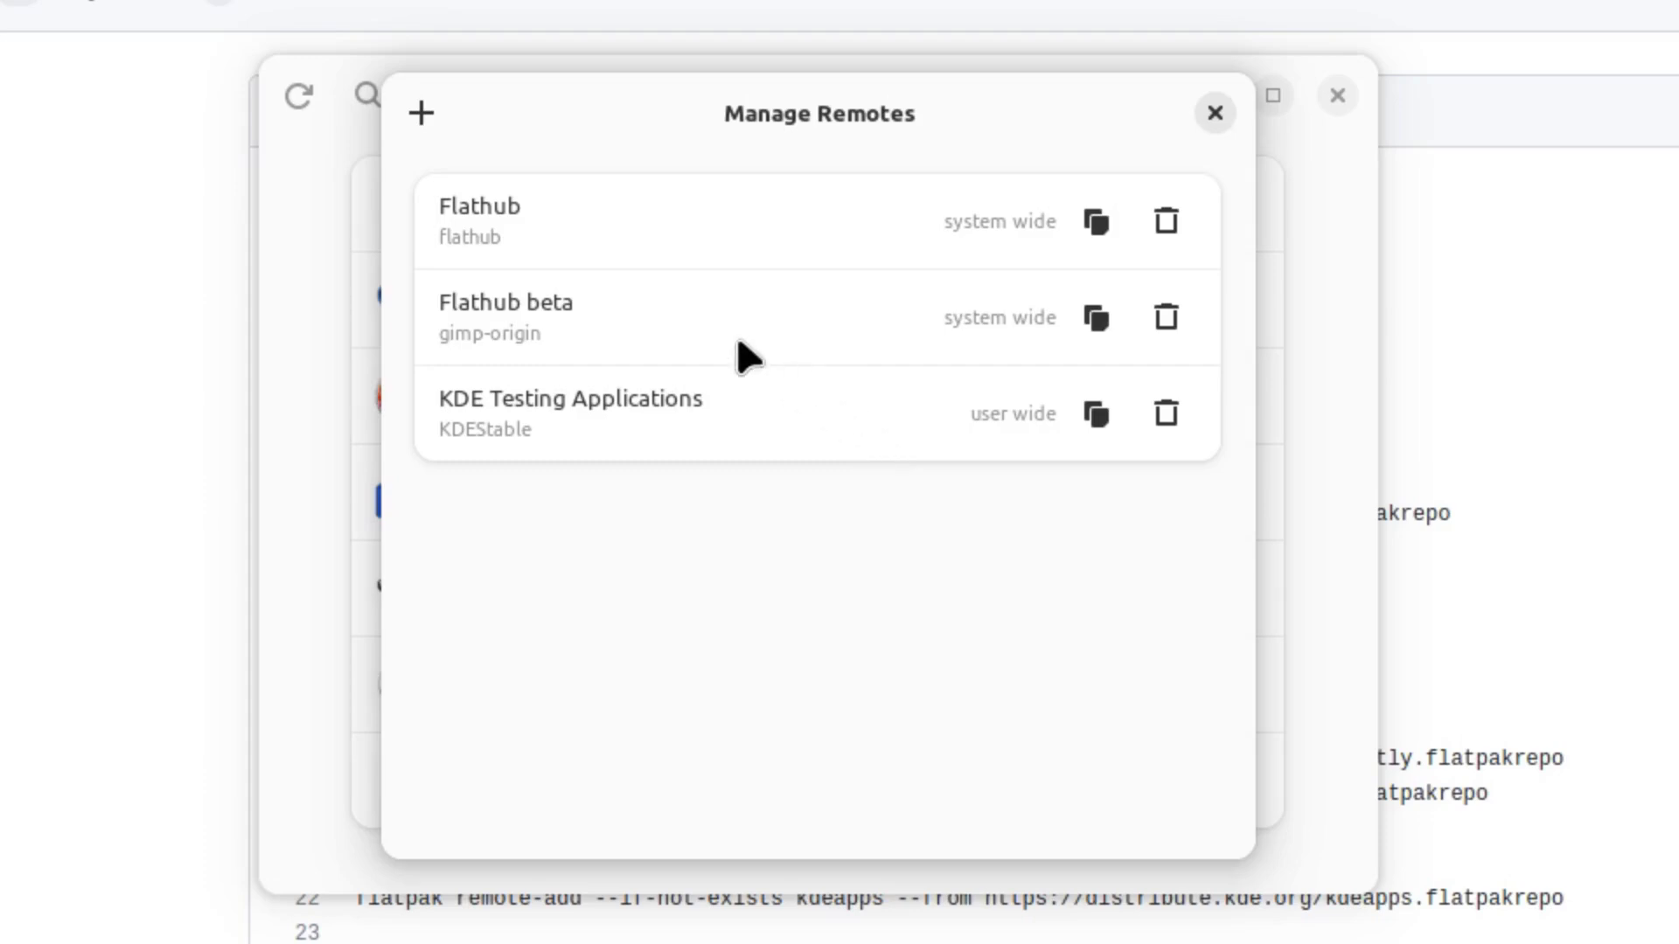
# Remove the KDE Testing Applications (KDEStable) remote and close Manage Remotes.
pyautogui.click(1167, 415)
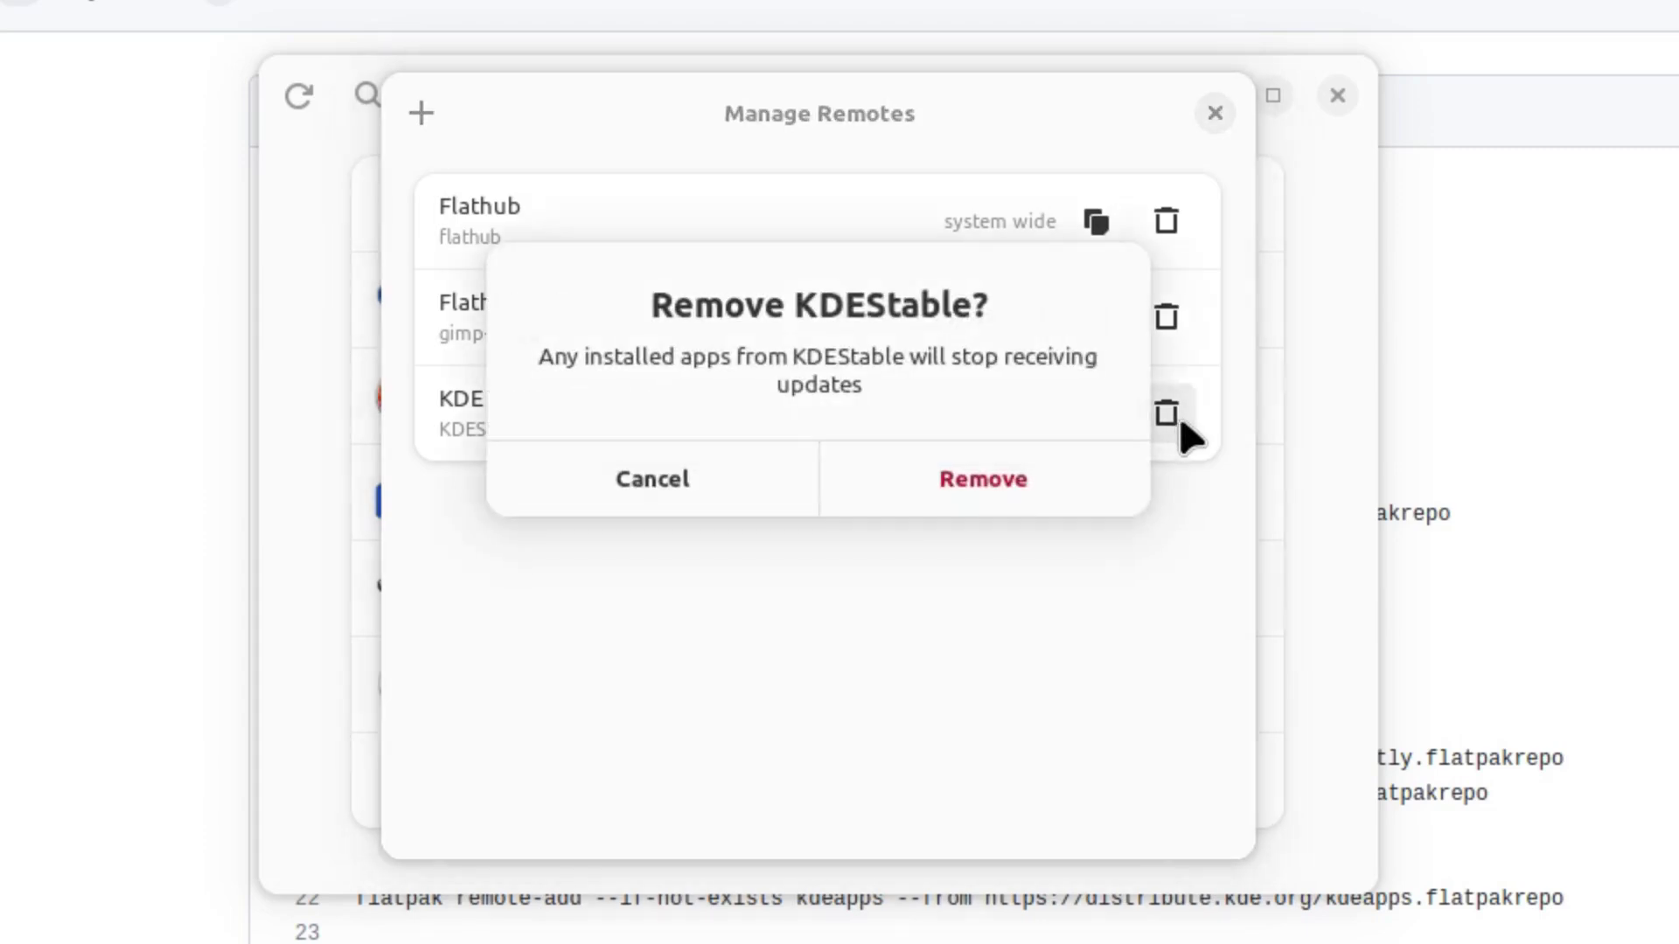
pyautogui.click(982, 490)
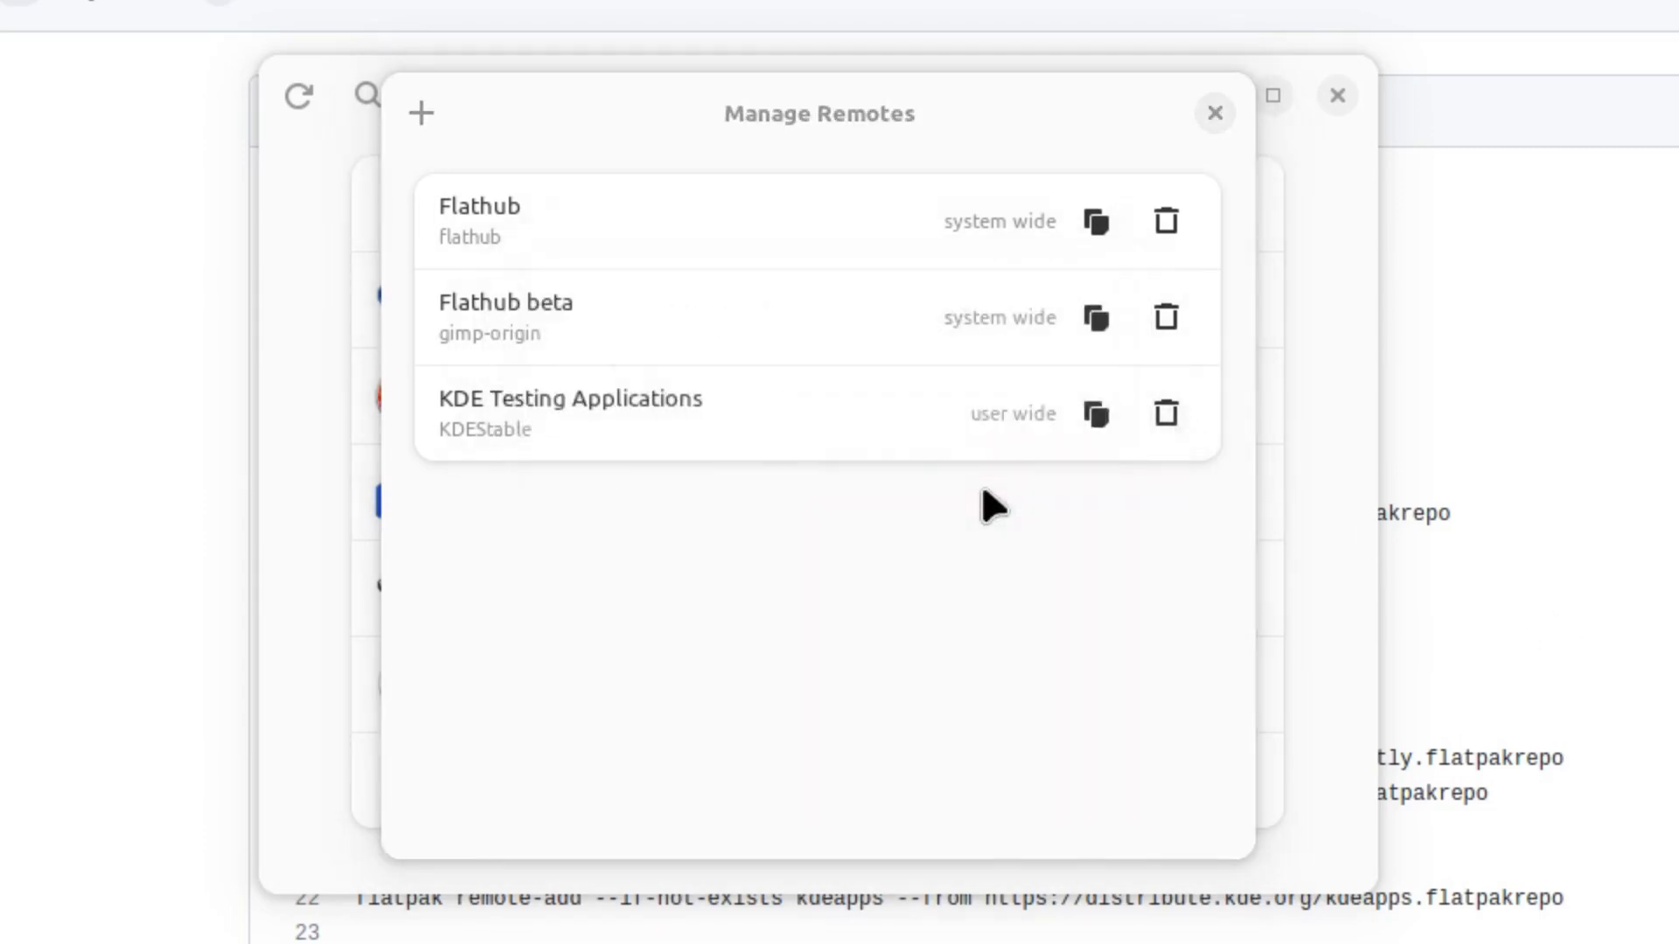
pyautogui.click(1214, 113)
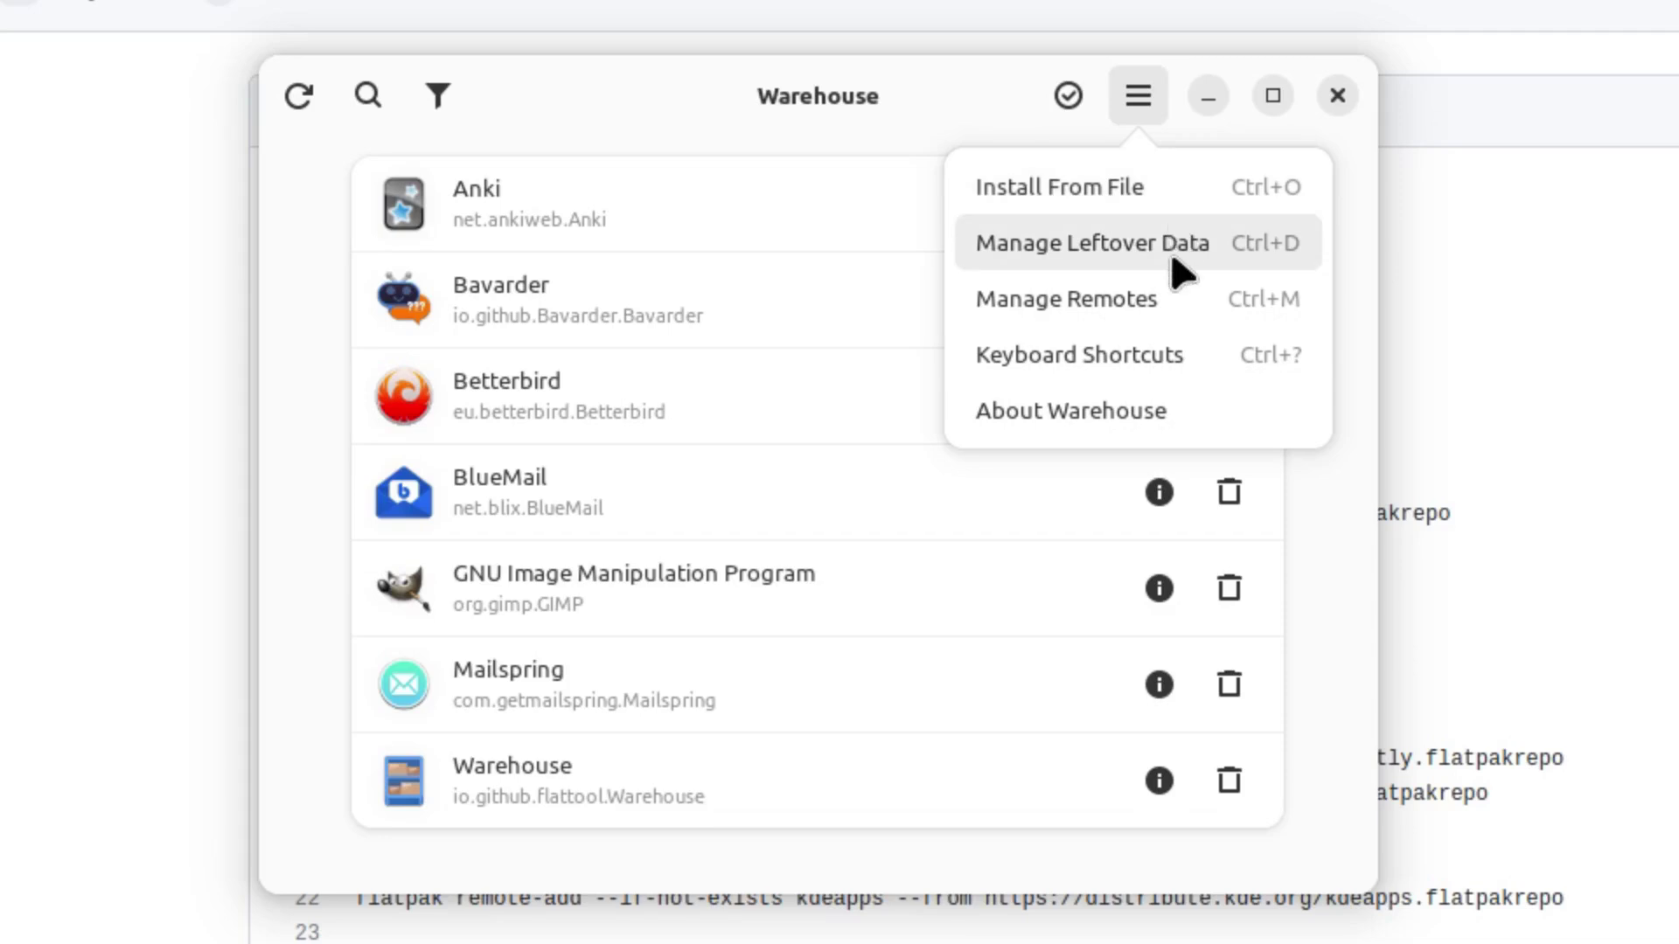
pyautogui.click(1190, 302)
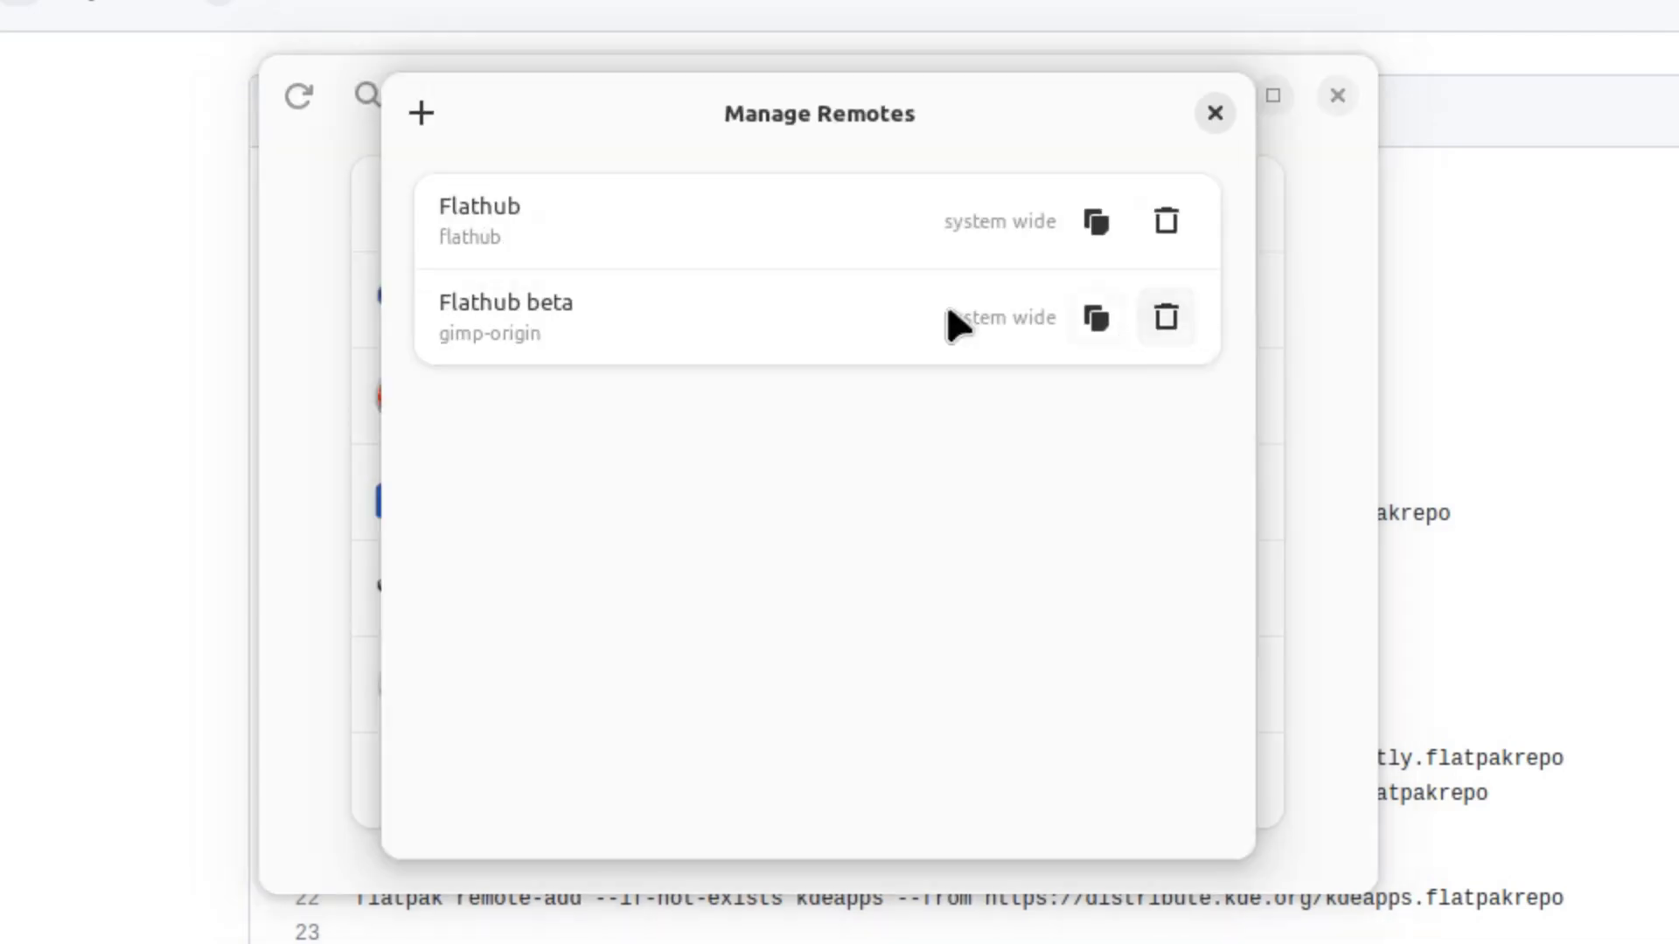
pyautogui.click(421, 112)
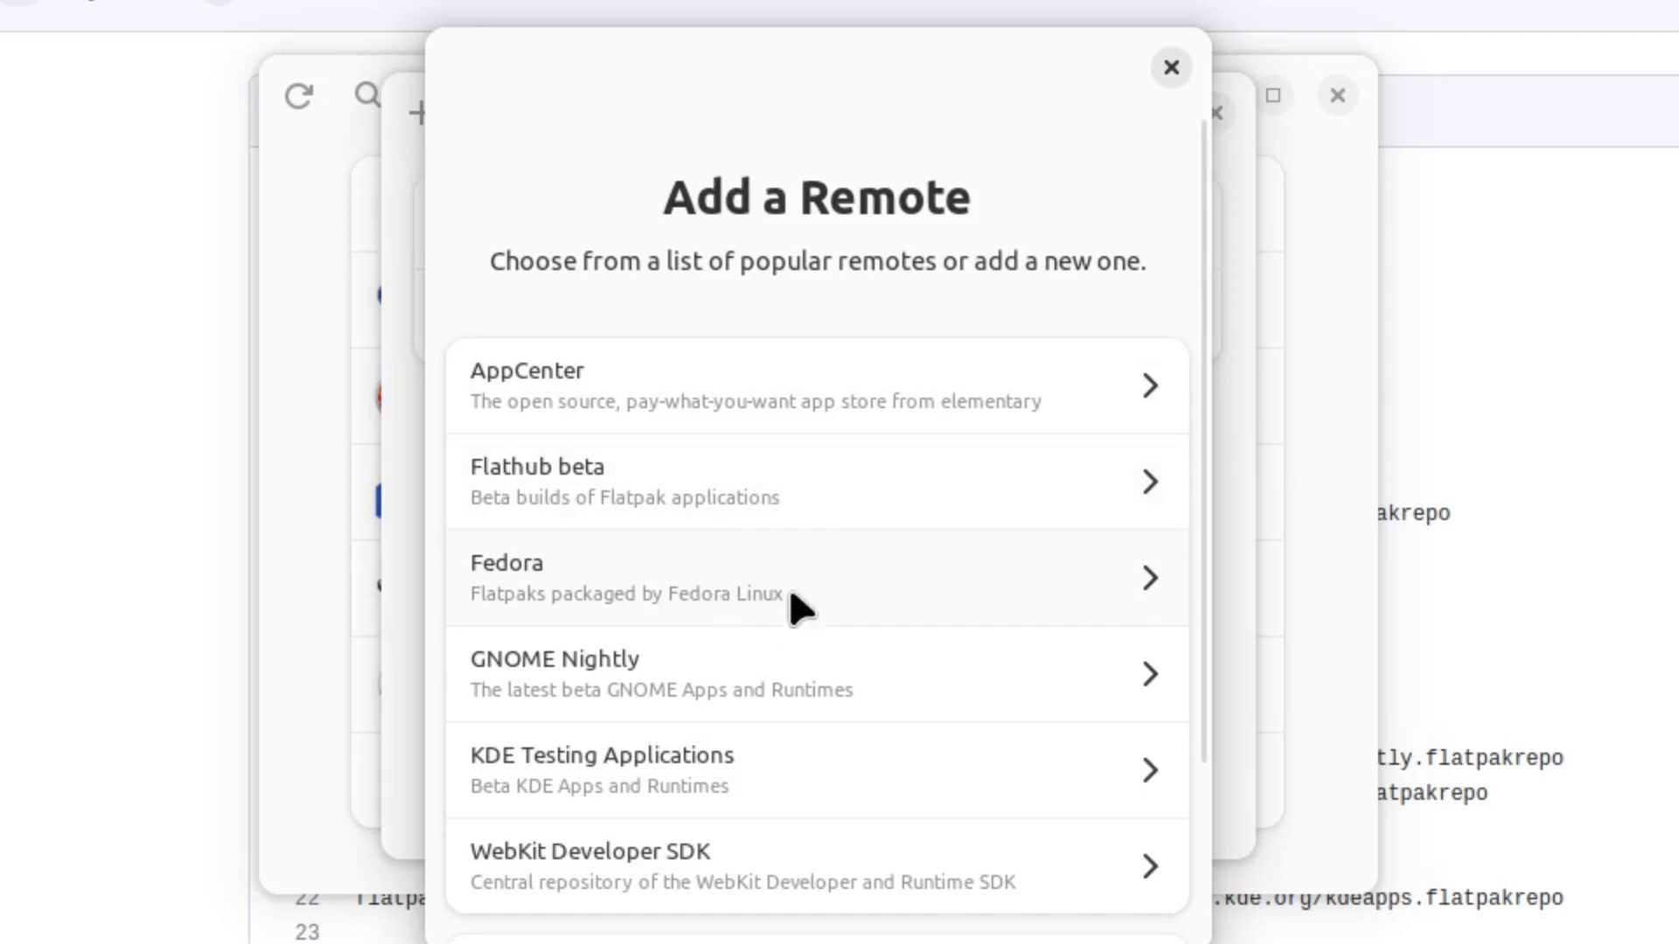
pyautogui.click(1171, 67)
pyautogui.click(1208, 107)
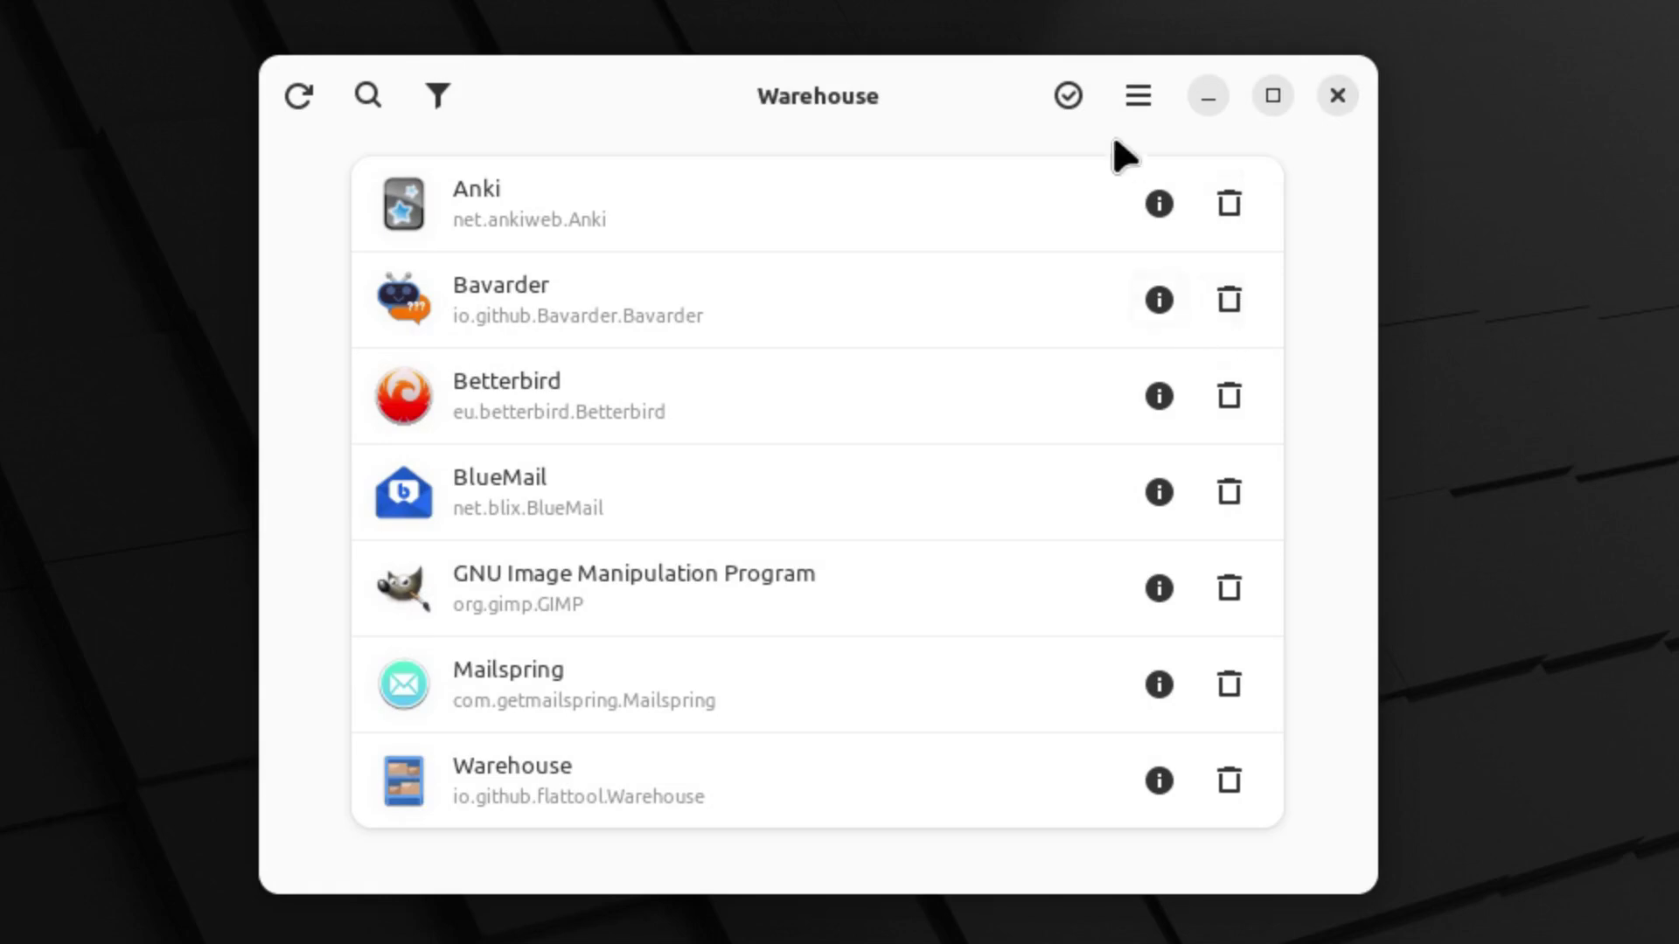
pyautogui.click(1136, 97)
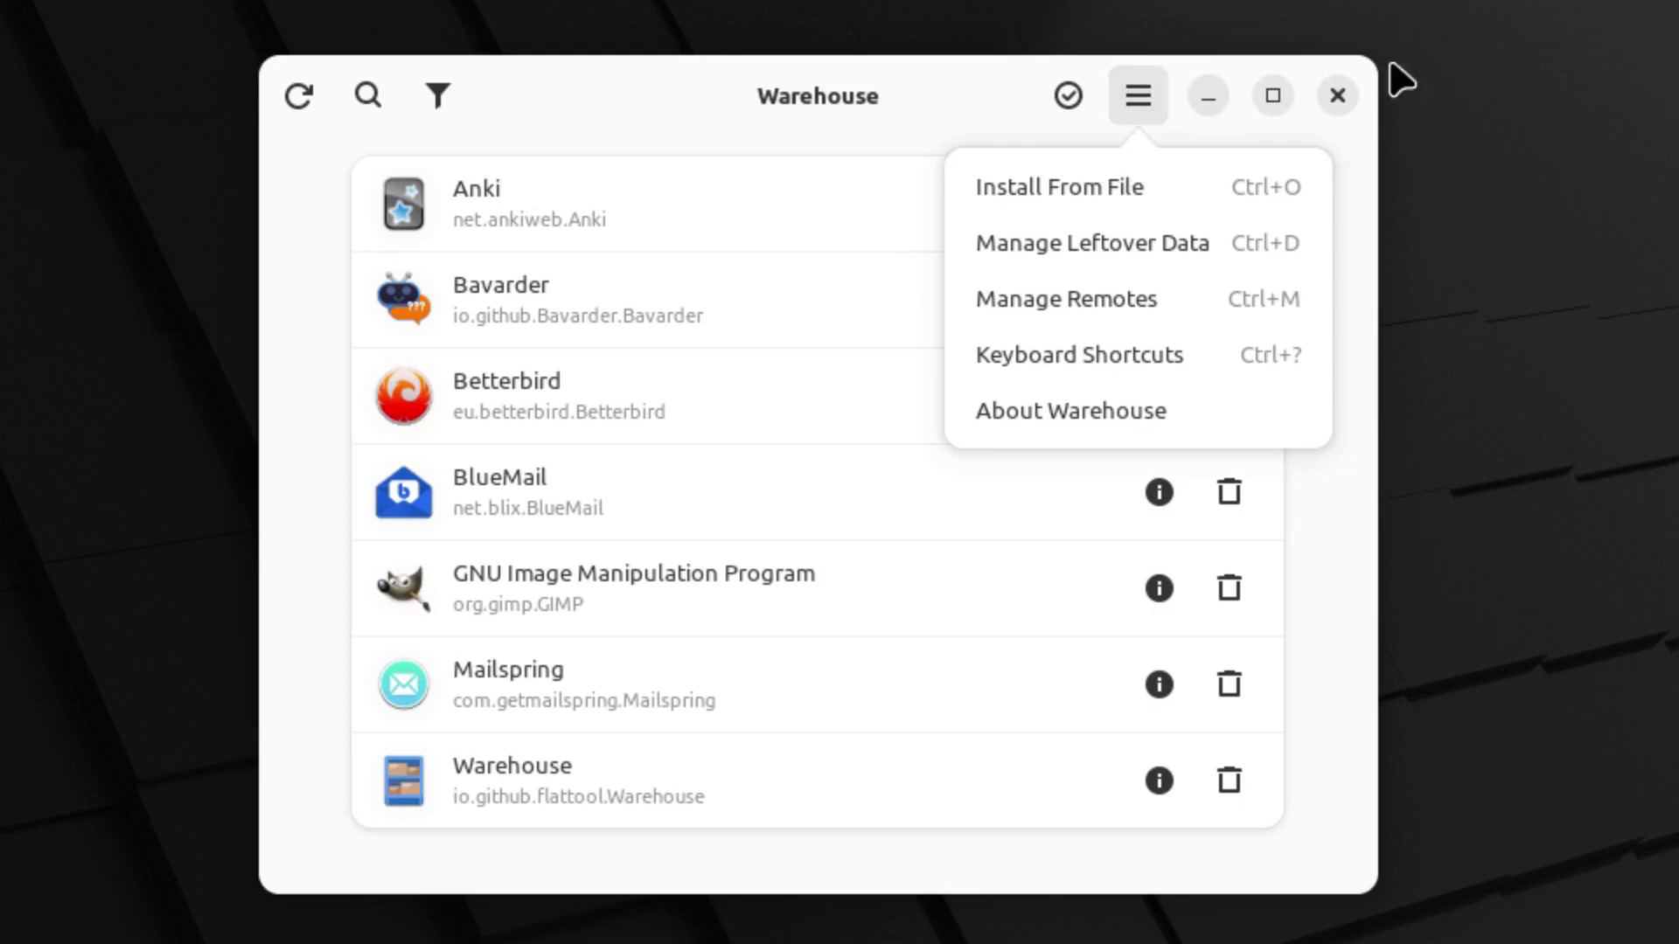
pyautogui.click(870, 93)
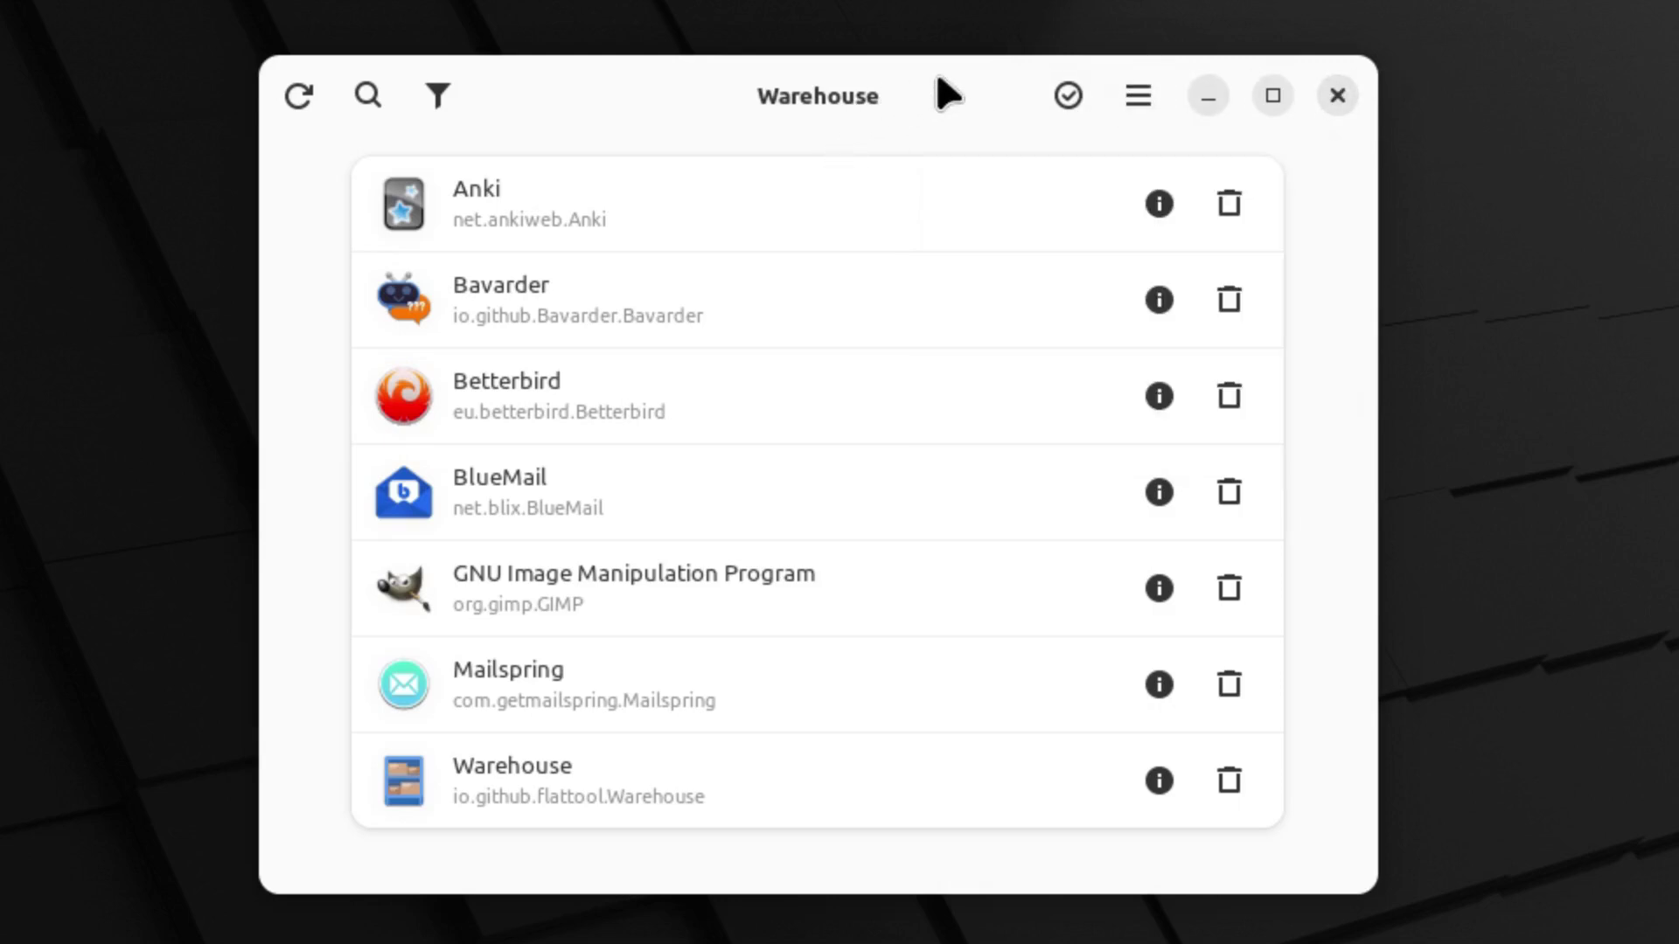